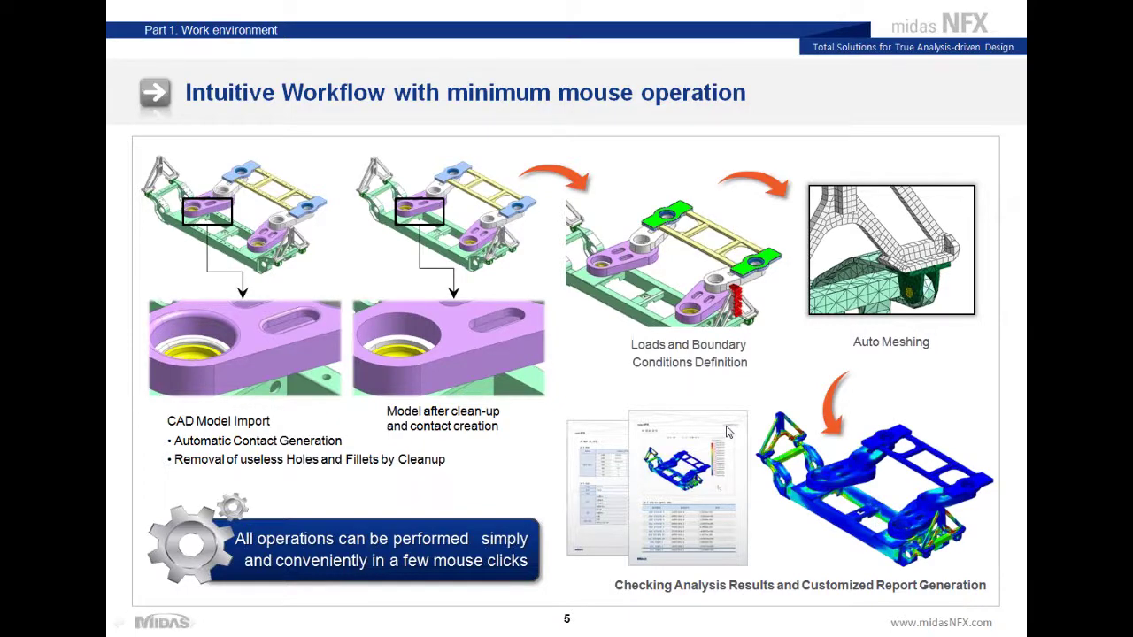
Step: Switch to midas NFX and create a new model in Designer Mode
{"action": "key", "text": "alt+Tab"}
{"action": "key", "text": "alt+Tab"}
{"action": "key", "text": "alt+Tab"}
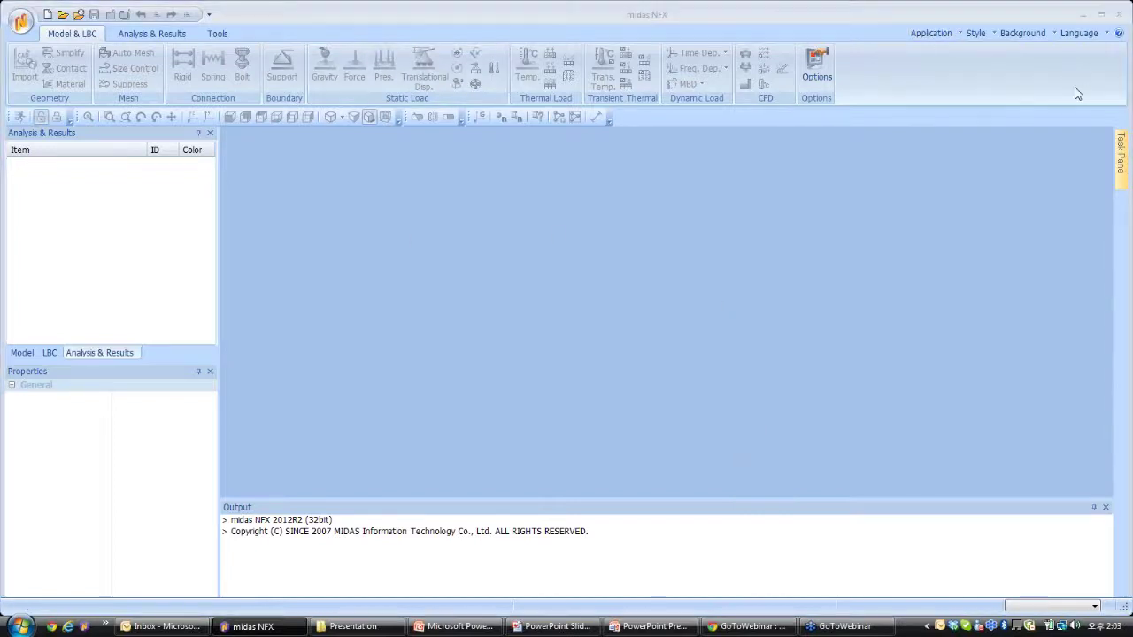
{"action": "left_click", "coordinate": [931, 33]}
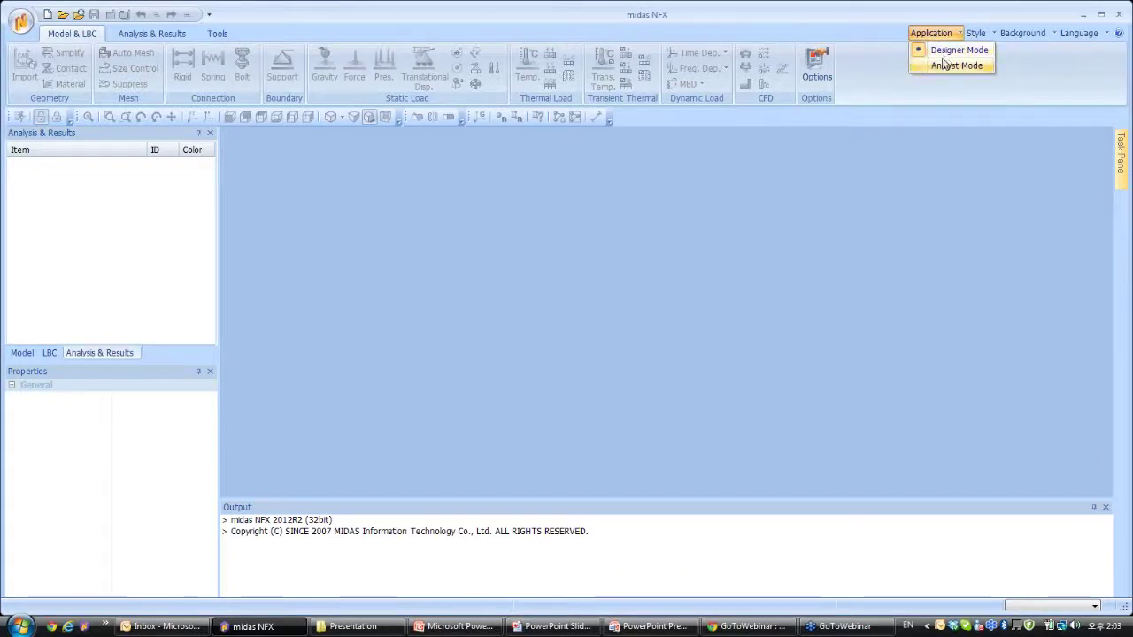
{"action": "left_click", "coordinate": [944, 35]}
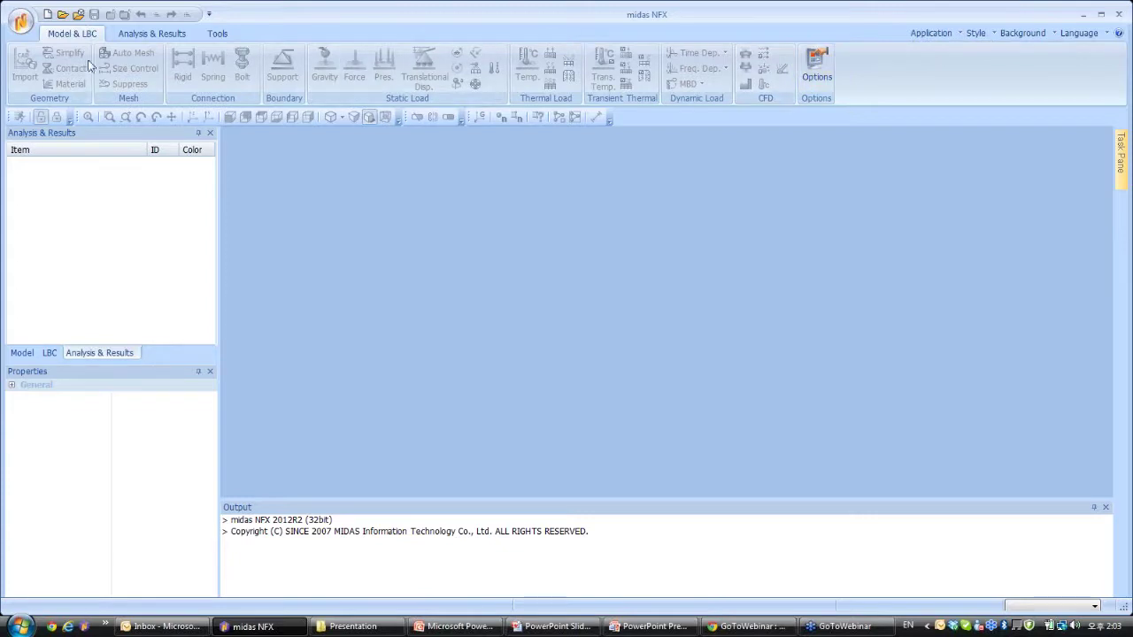
{"action": "left_click", "coordinate": [47, 16]}
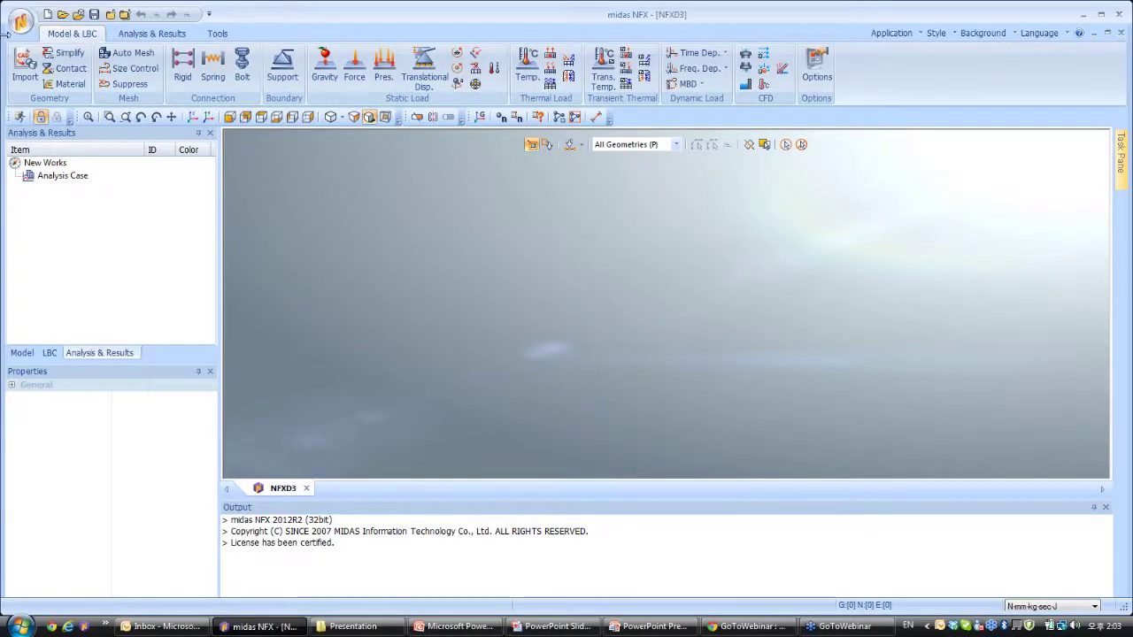
Step: Import the Parasolid CAD file LCDS from the NFX2012 folder with geometry healing on and millimetres as the length unit
{"action": "left_click", "coordinate": [18, 26]}
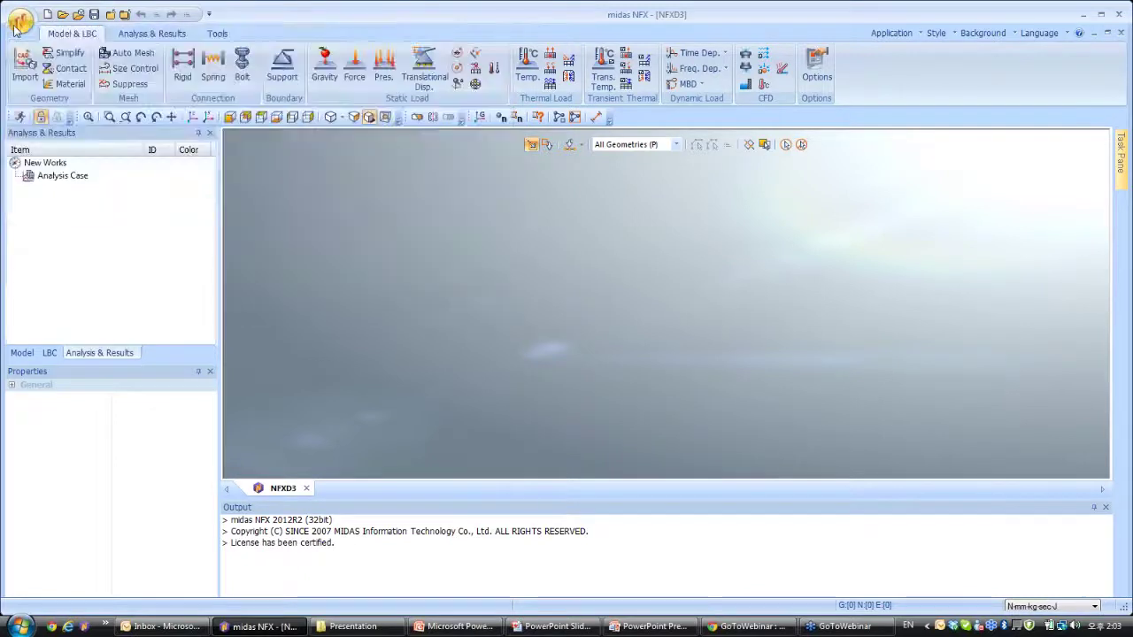
{"action": "left_click", "coordinate": [24, 66]}
{"action": "left_click", "coordinate": [481, 307]}
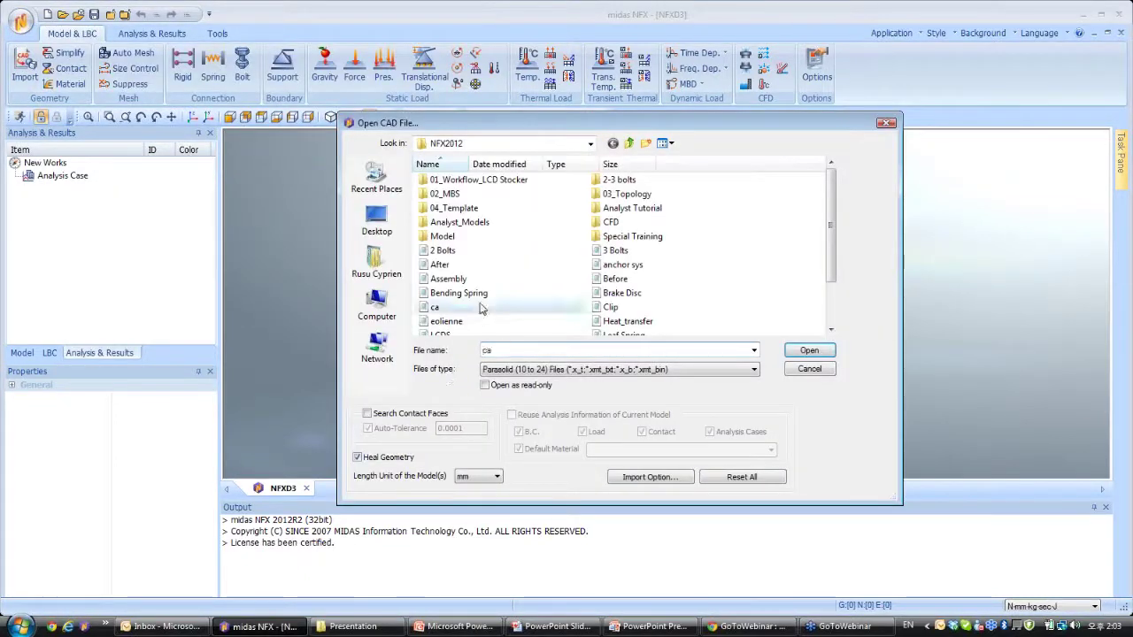
{"action": "scroll", "coordinate": [482, 307], "scroll_direction": "down", "scroll_amount": 2}
{"action": "left_click", "coordinate": [460, 272]}
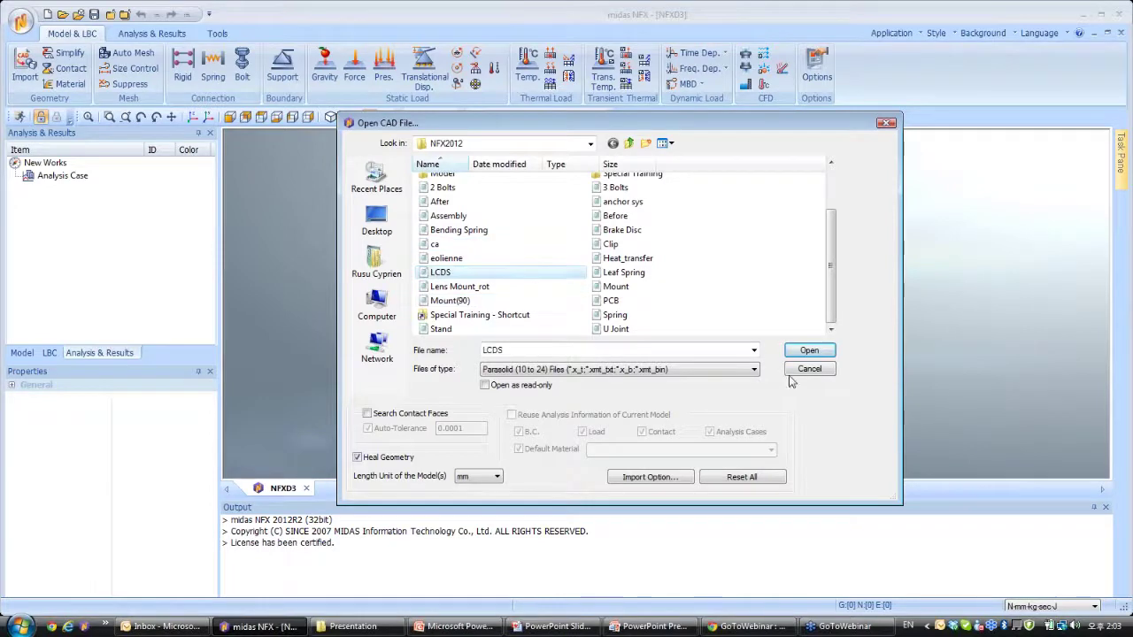
{"action": "left_click", "coordinate": [807, 351]}
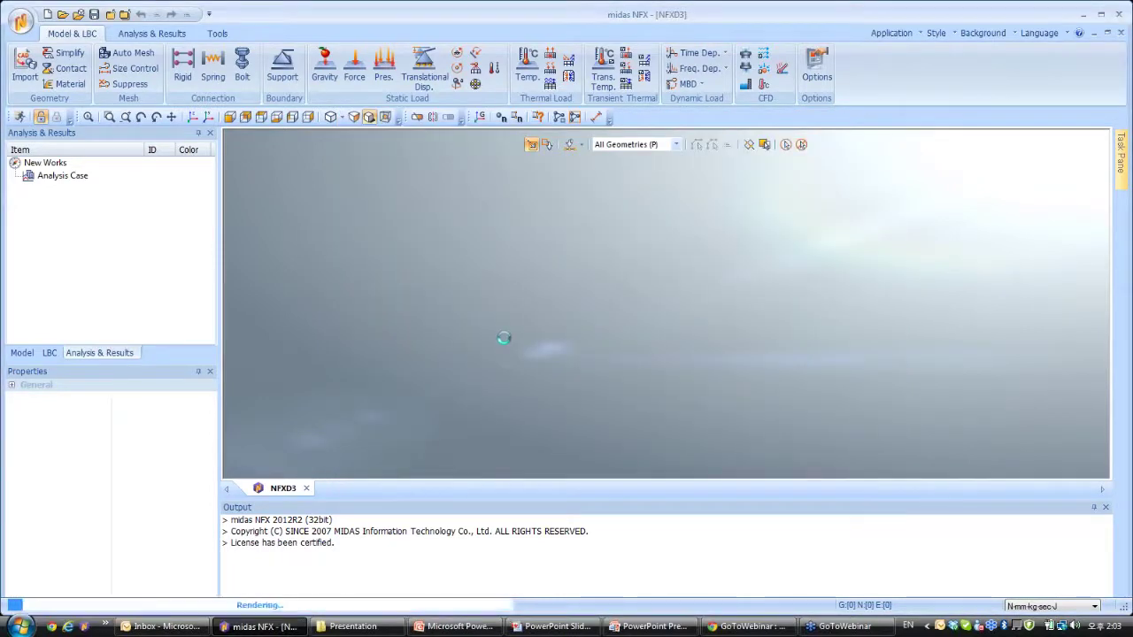
{"action": "middle_click_drag", "start_coordinate": [699, 341], "coordinate": [662, 282]}
{"action": "mouse_move", "coordinate": [551, 208]}
{"action": "middle_mouse_down"}
{"action": "mouse_move", "coordinate": [533, 205]}
{"action": "mouse_move", "coordinate": [534, 215]}
{"action": "mouse_move", "coordinate": [539, 200]}
{"action": "middle_mouse_up"}
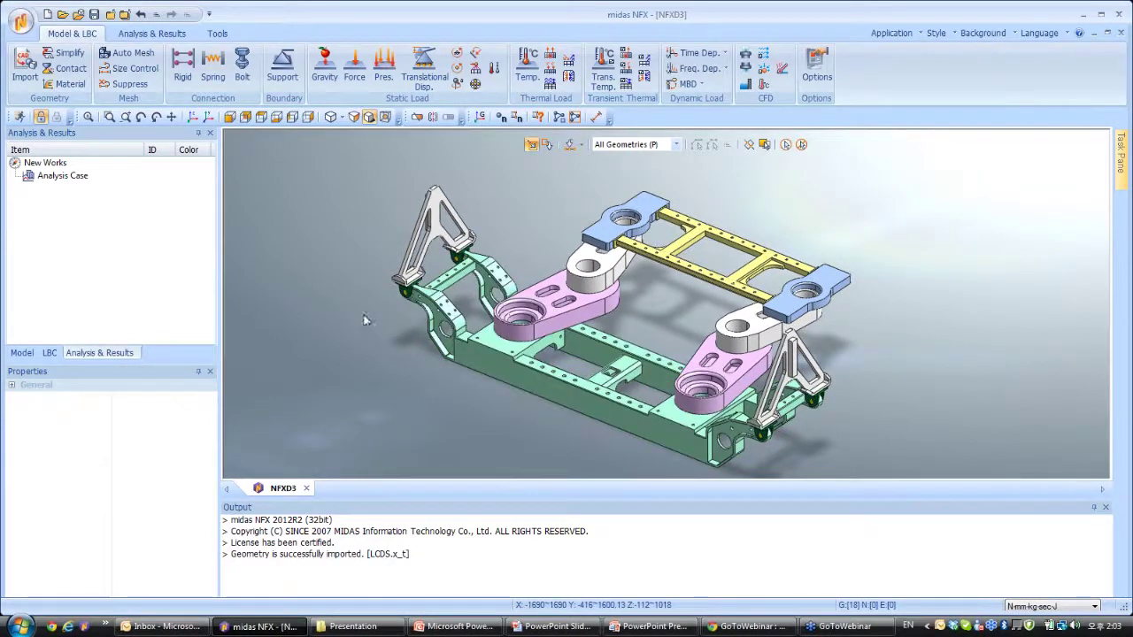
Step: Show the model tree with its materials expanded and widen the item column to fit the full material names
{"action": "left_click", "coordinate": [22, 352]}
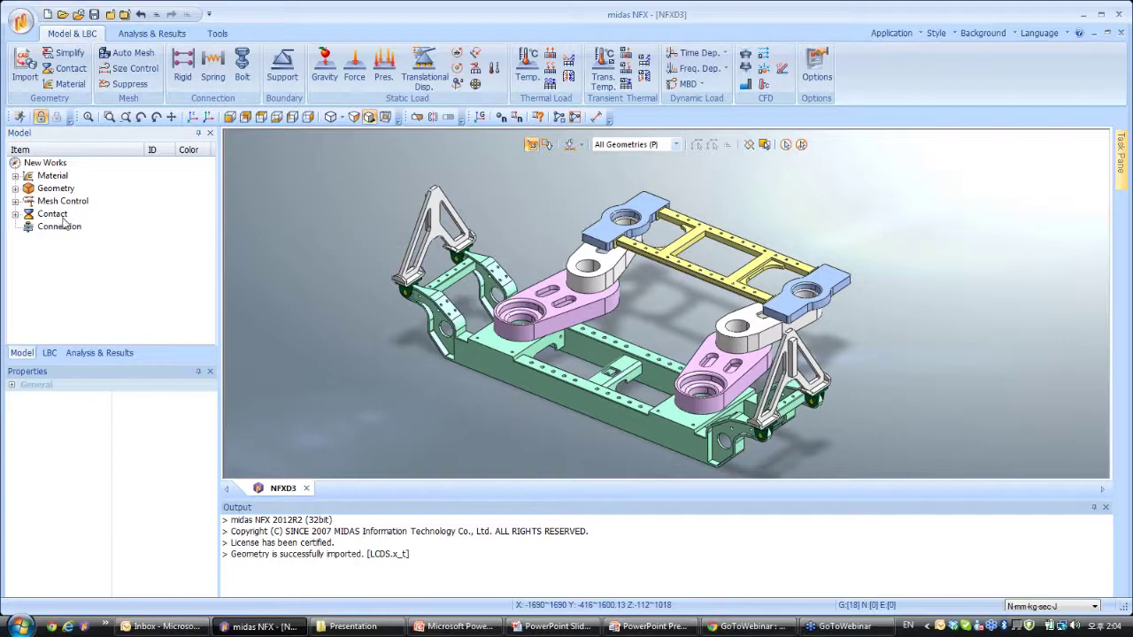
{"action": "left_click", "coordinate": [15, 176]}
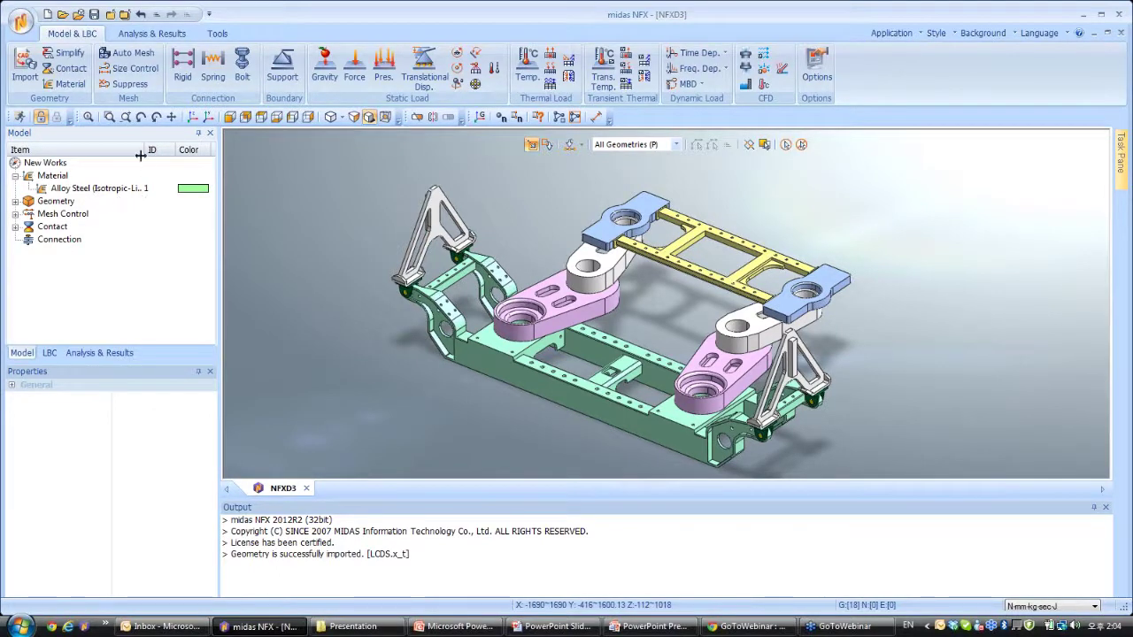
{"action": "left_click_drag", "start_coordinate": [140, 156], "coordinate": [177, 156]}
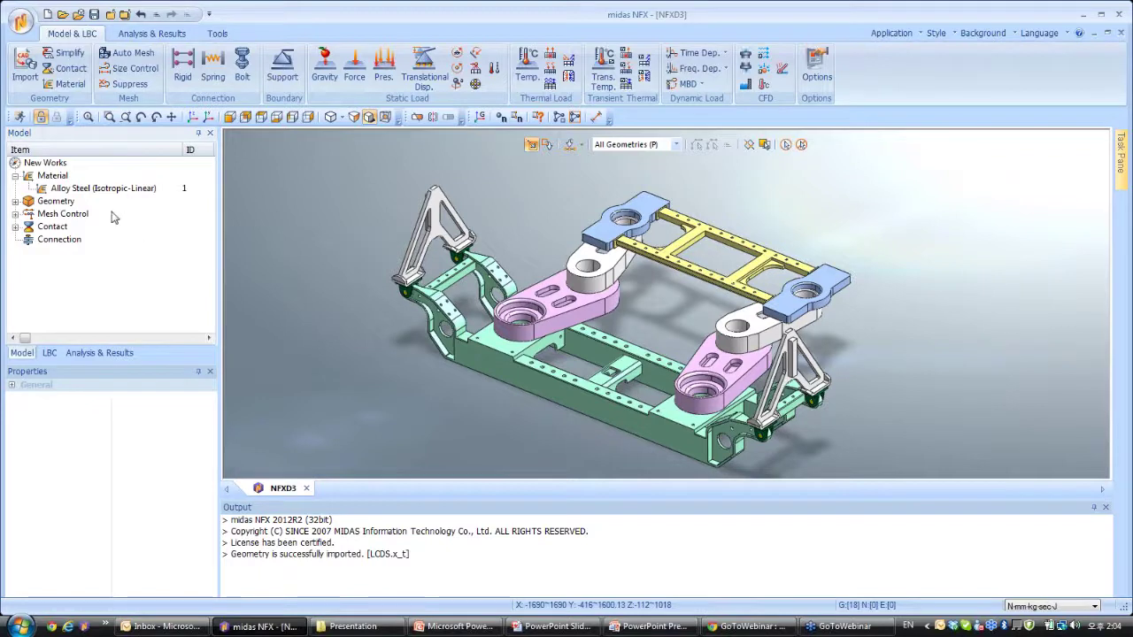
Step: Add a new isotropic material, choosing ABS from the Plastics category of the material library
{"action": "right_click", "coordinate": [51, 179]}
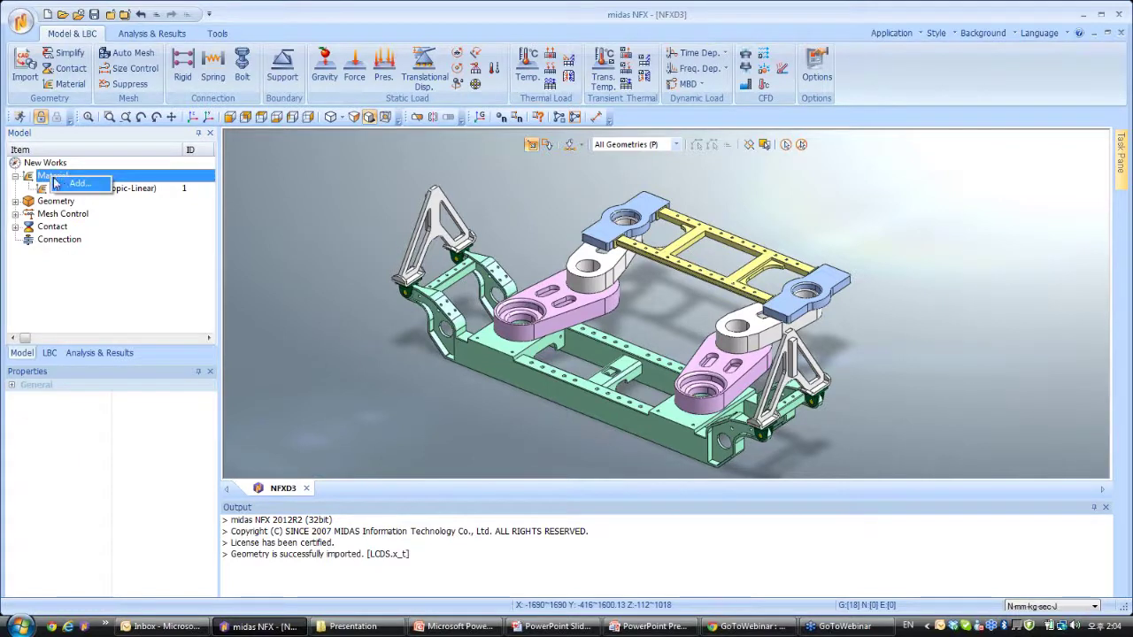
{"action": "left_click", "coordinate": [76, 184]}
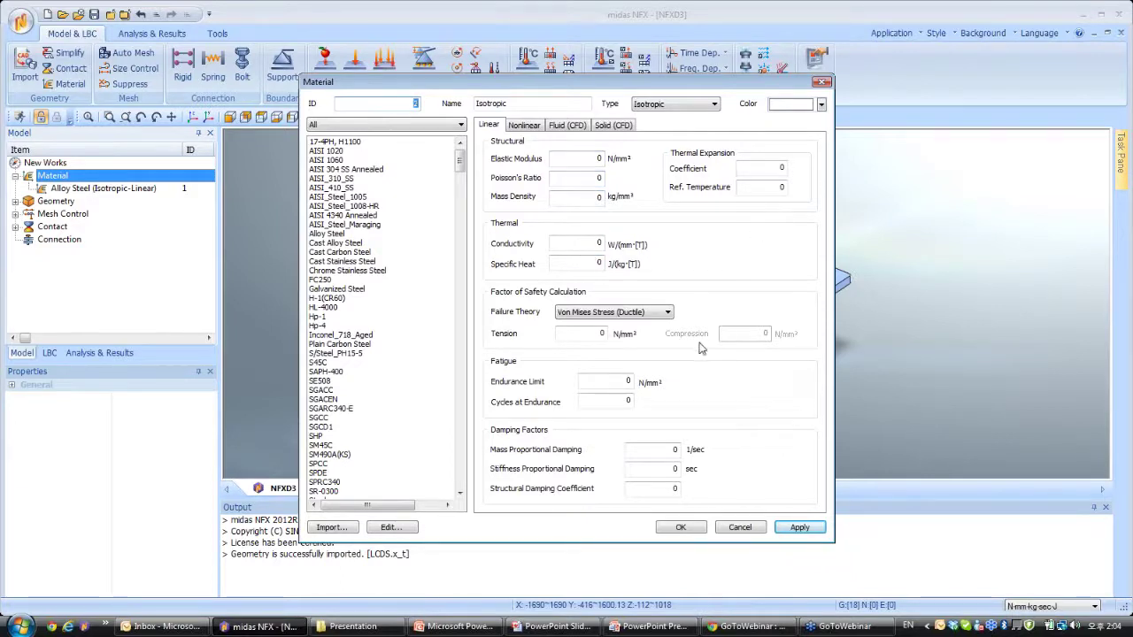
{"action": "left_click", "coordinate": [523, 126]}
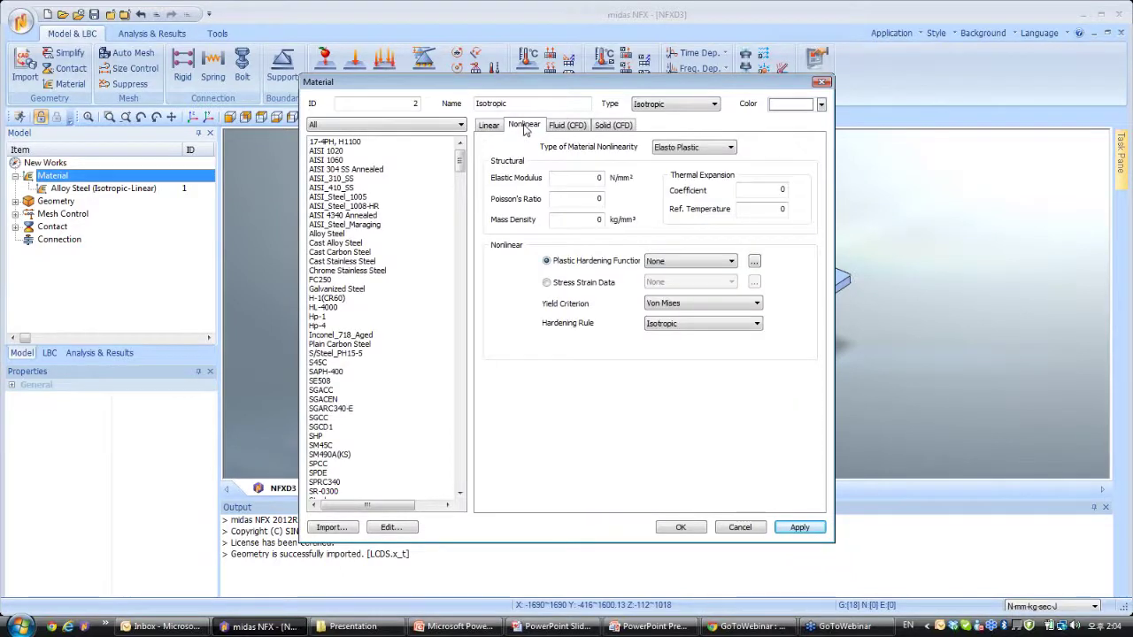
{"action": "left_click", "coordinate": [488, 128]}
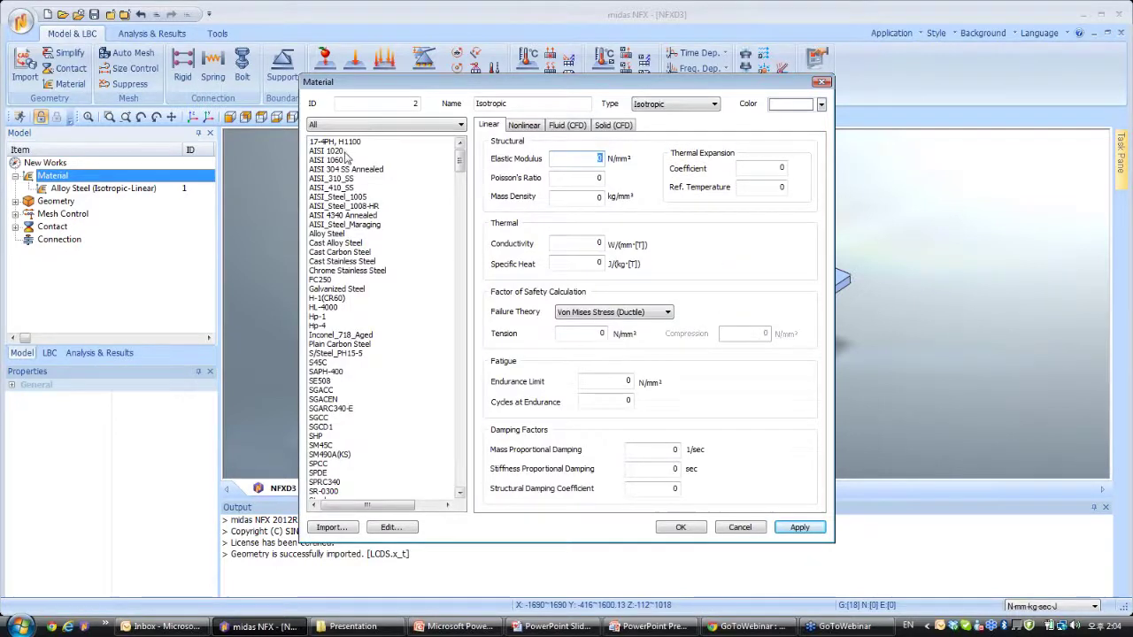
{"action": "left_click", "coordinate": [347, 125]}
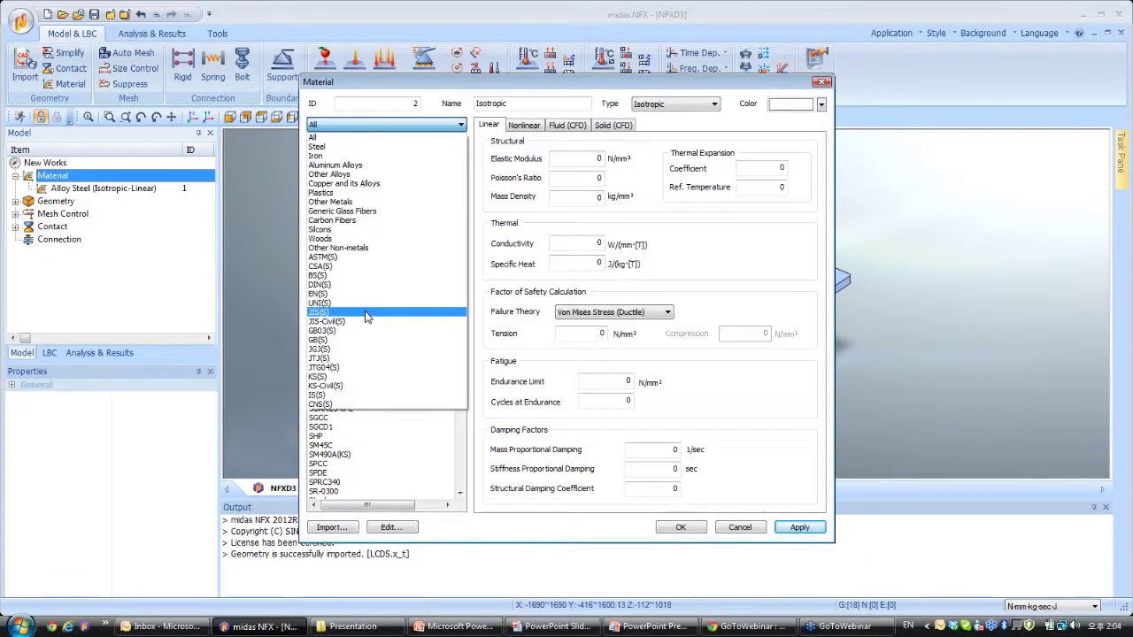
{"action": "left_click", "coordinate": [354, 196]}
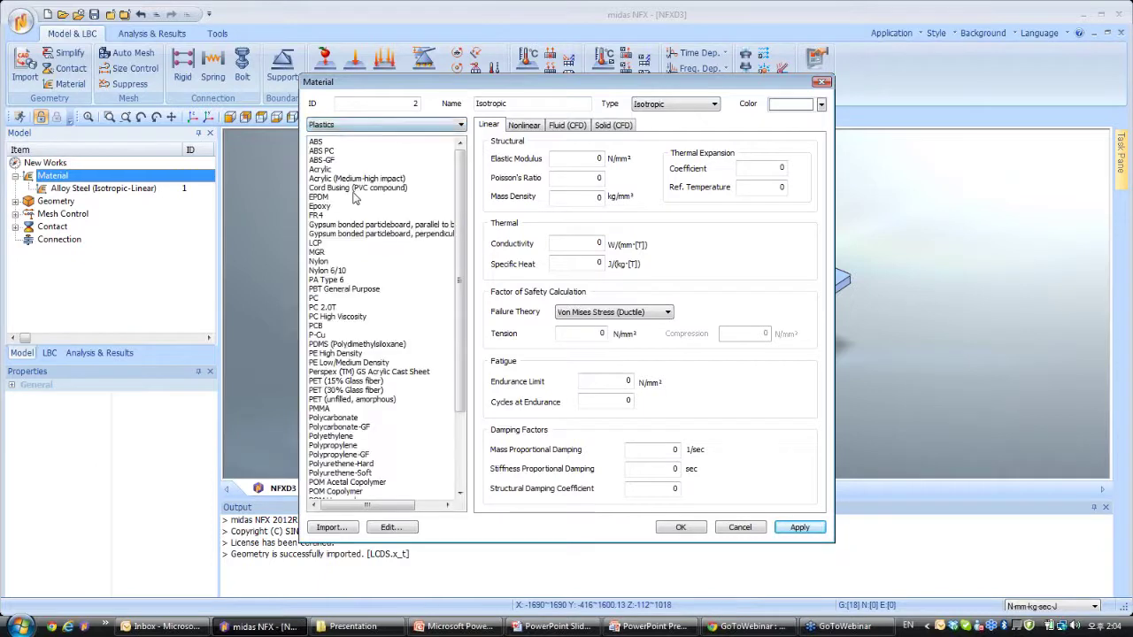
{"action": "left_click", "coordinate": [351, 142]}
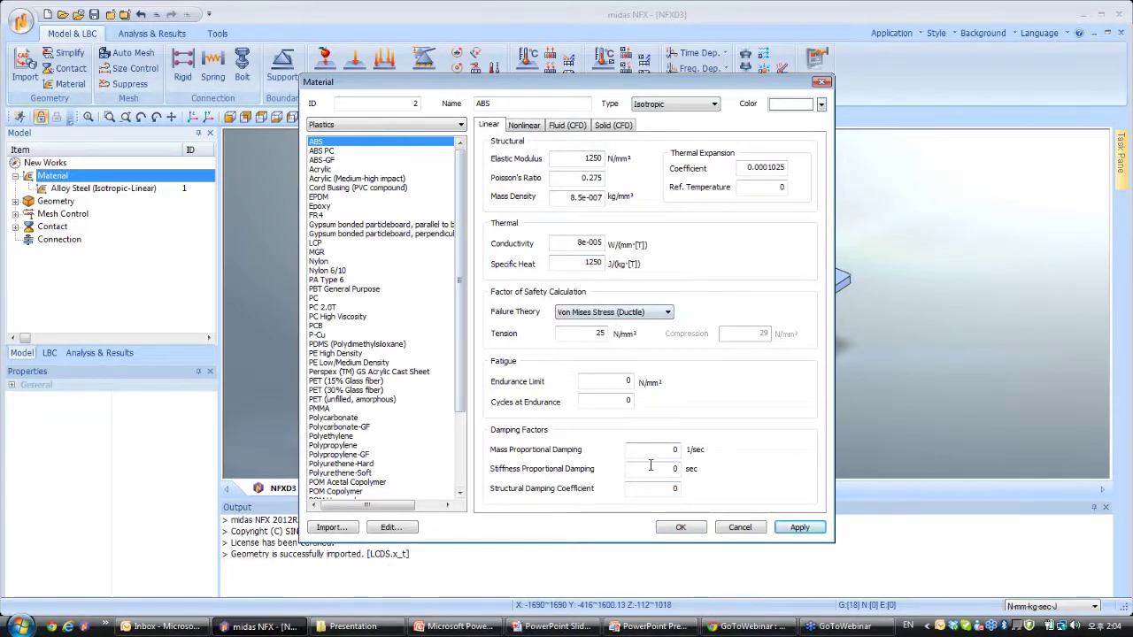
{"action": "left_click", "coordinate": [681, 527]}
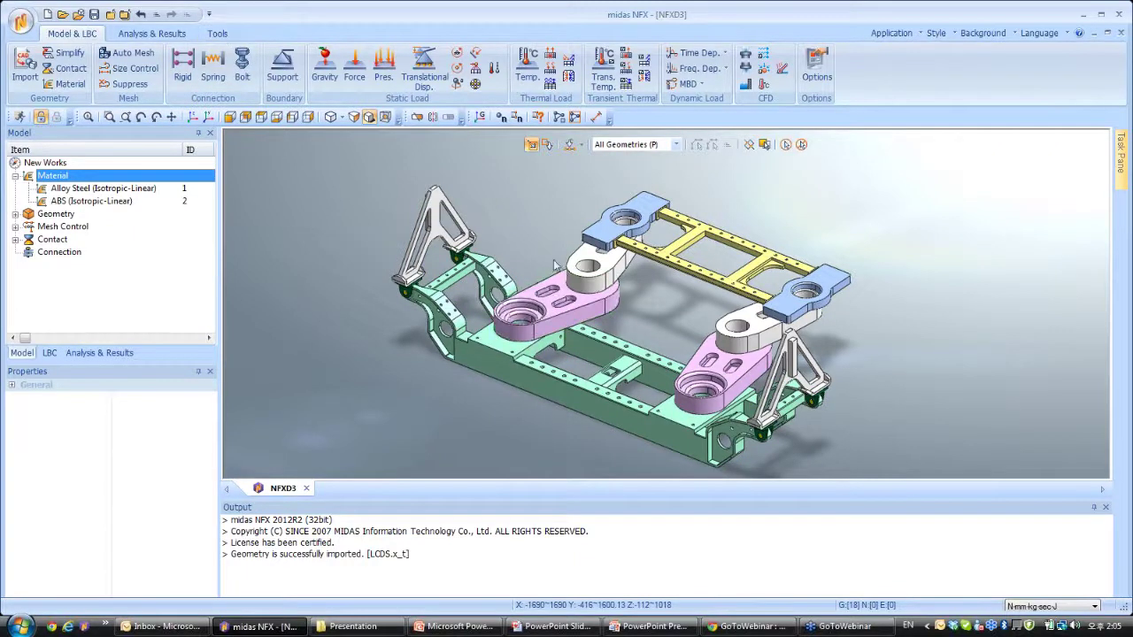
Step: Set the geometry color type to Material Color
{"action": "left_click", "coordinate": [218, 33]}
{"action": "left_click", "coordinate": [97, 55]}
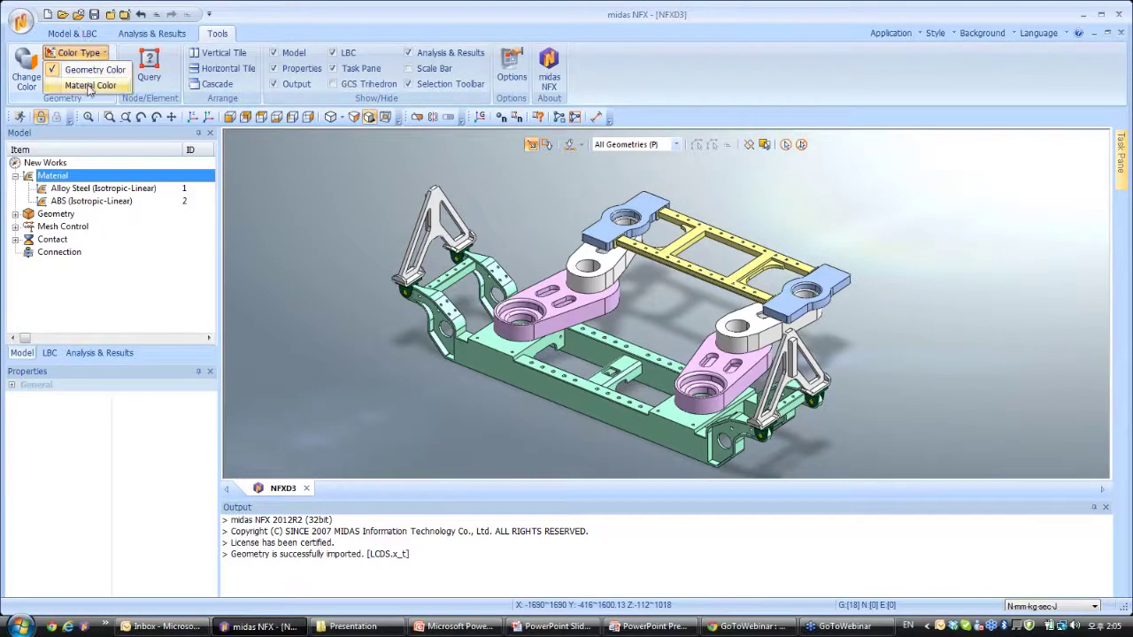
{"action": "left_click", "coordinate": [89, 86]}
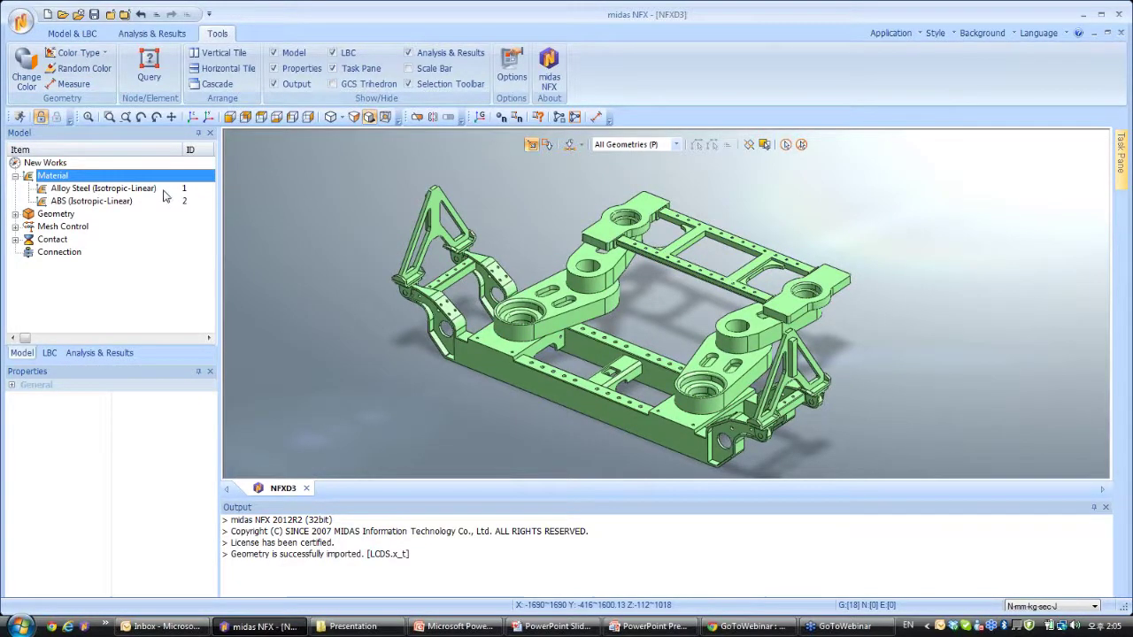
Step: Assign the ABS material to the large base frame and the upper ladder frame, and restore the Geometry Color display
{"action": "left_click_drag", "start_coordinate": [220, 154], "coordinate": [267, 163]}
{"action": "left_click", "coordinate": [231, 190]}
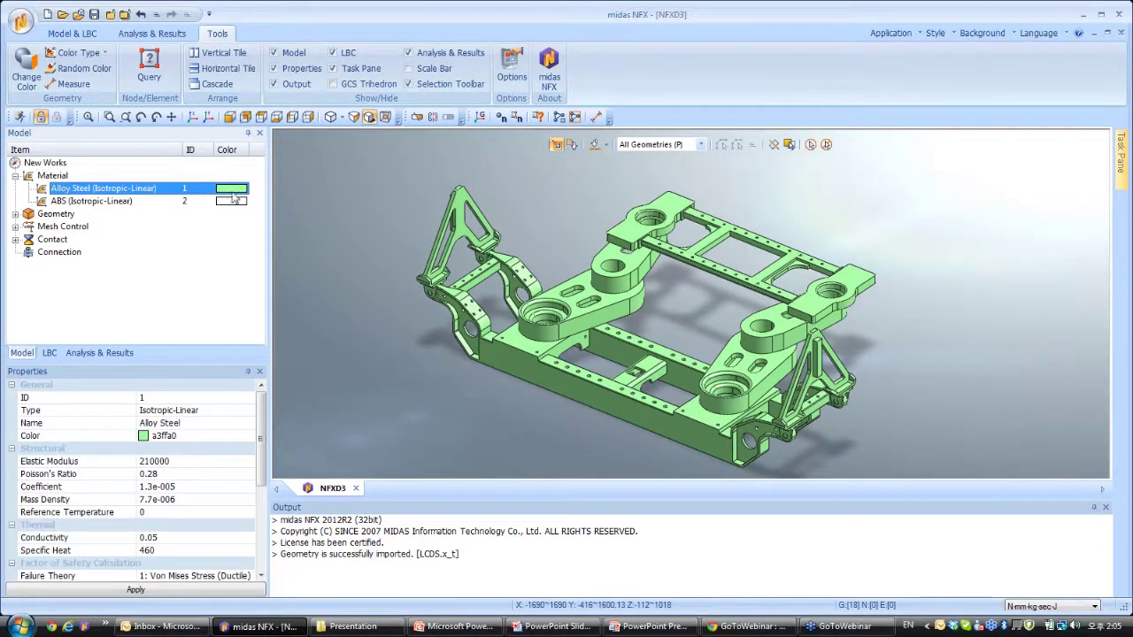
{"action": "left_click", "coordinate": [98, 202]}
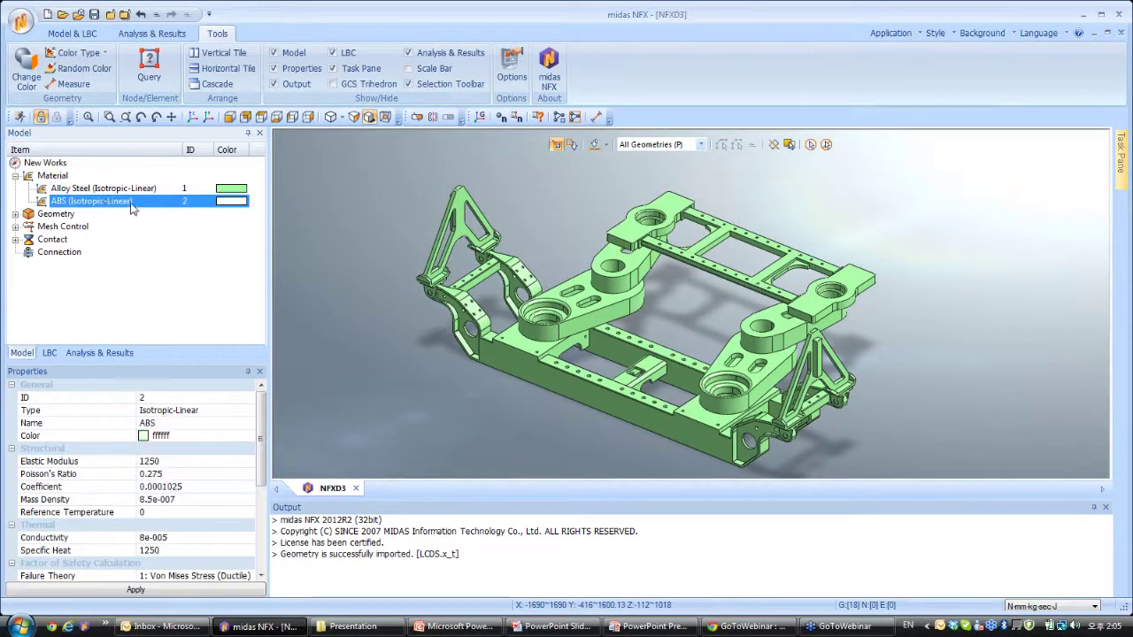
{"action": "left_click", "coordinate": [142, 205]}
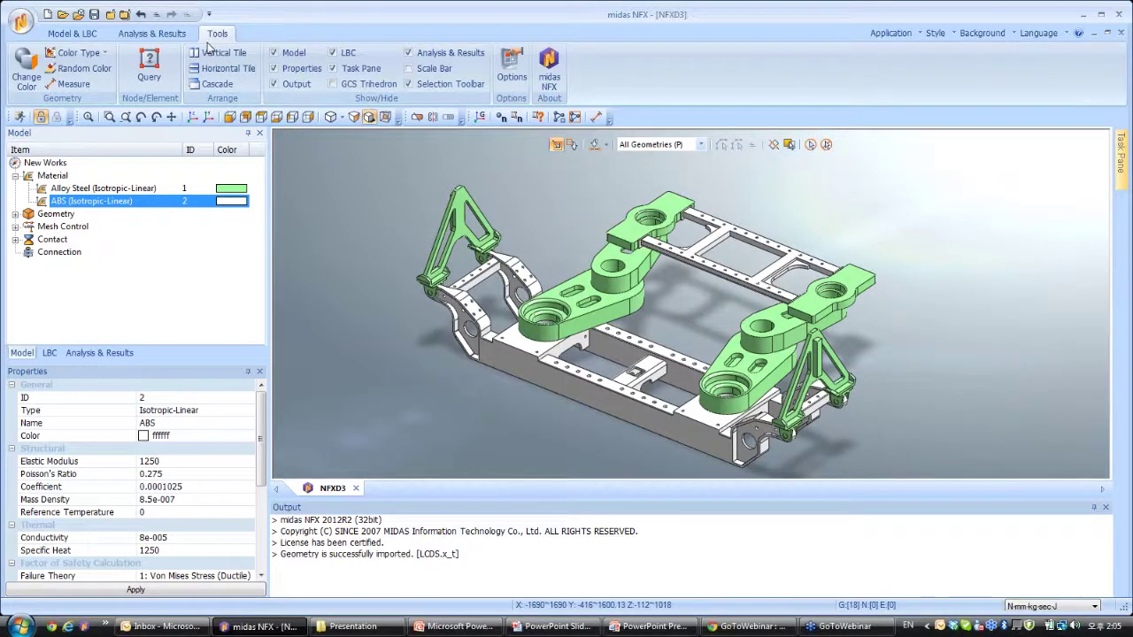
{"action": "left_click", "coordinate": [78, 52]}
{"action": "left_click", "coordinate": [95, 70]}
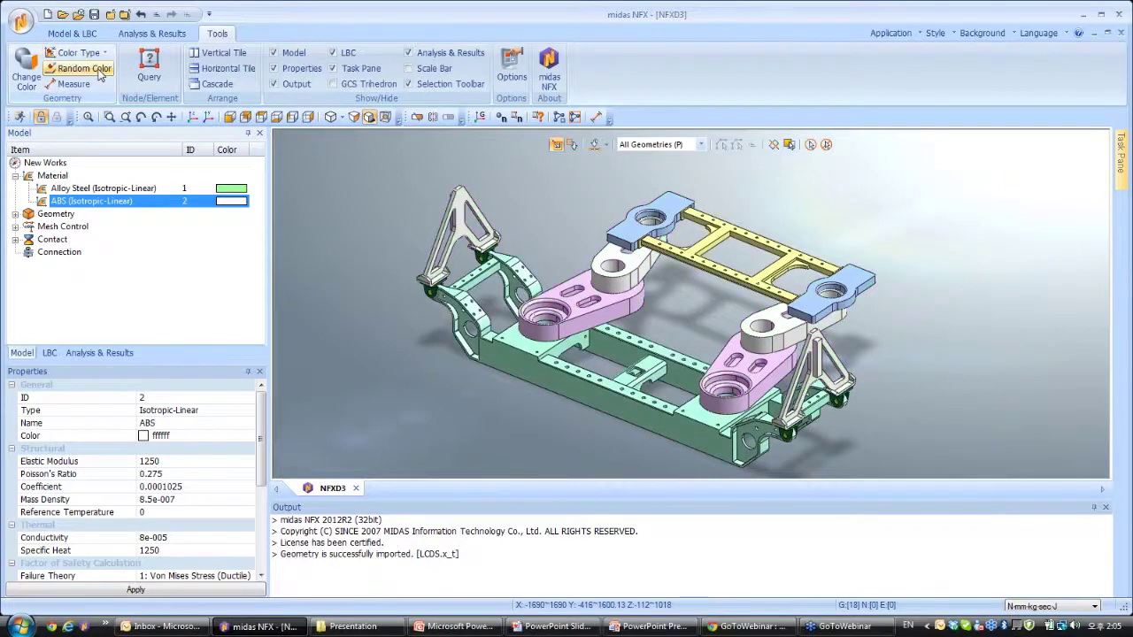
Step: Examine the properties of individual bodies in the geometry list, including Component24 and Component25-9-6, and collapse the list
{"action": "left_click", "coordinate": [15, 215]}
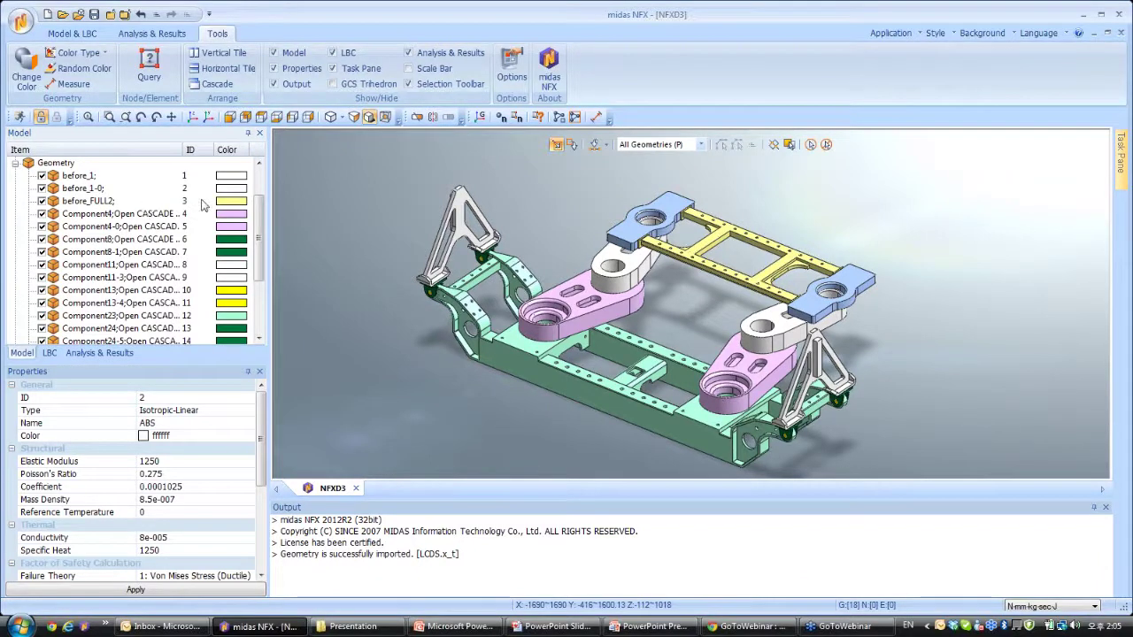
{"action": "left_click_drag", "start_coordinate": [258, 225], "coordinate": [256, 264]}
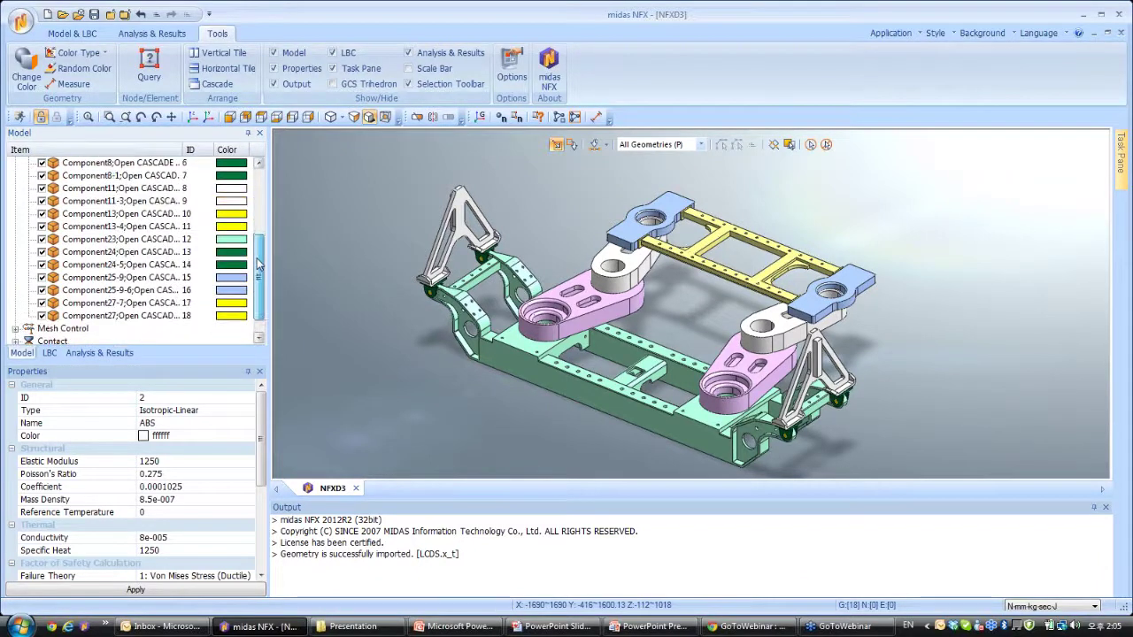
{"action": "left_click", "coordinate": [110, 227]}
{"action": "left_click", "coordinate": [116, 255]}
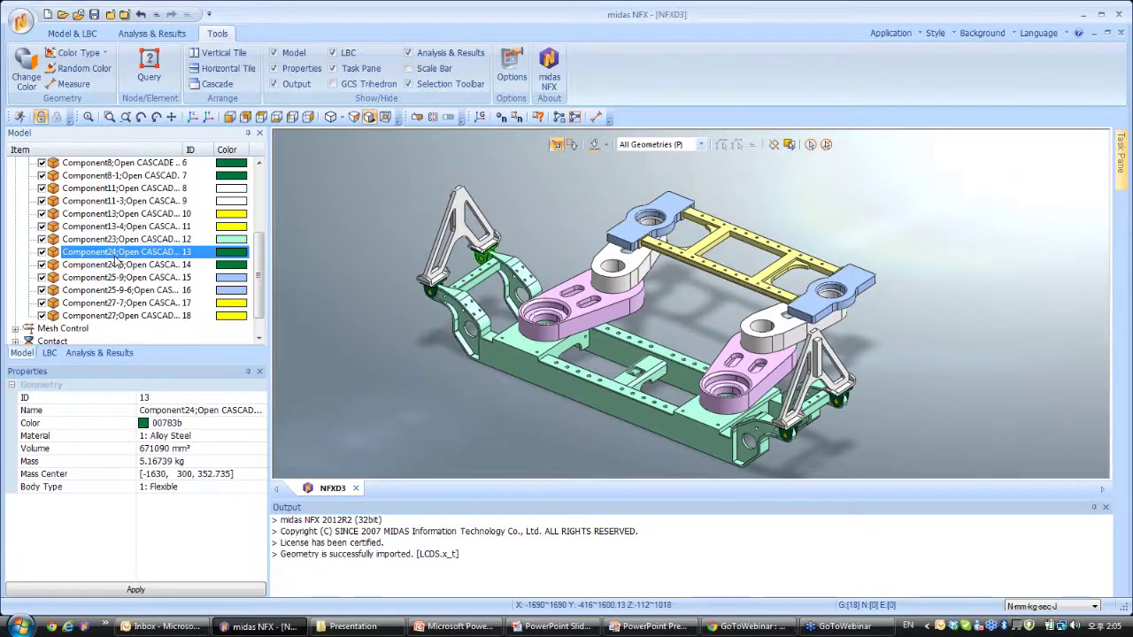
{"action": "left_click", "coordinate": [124, 291]}
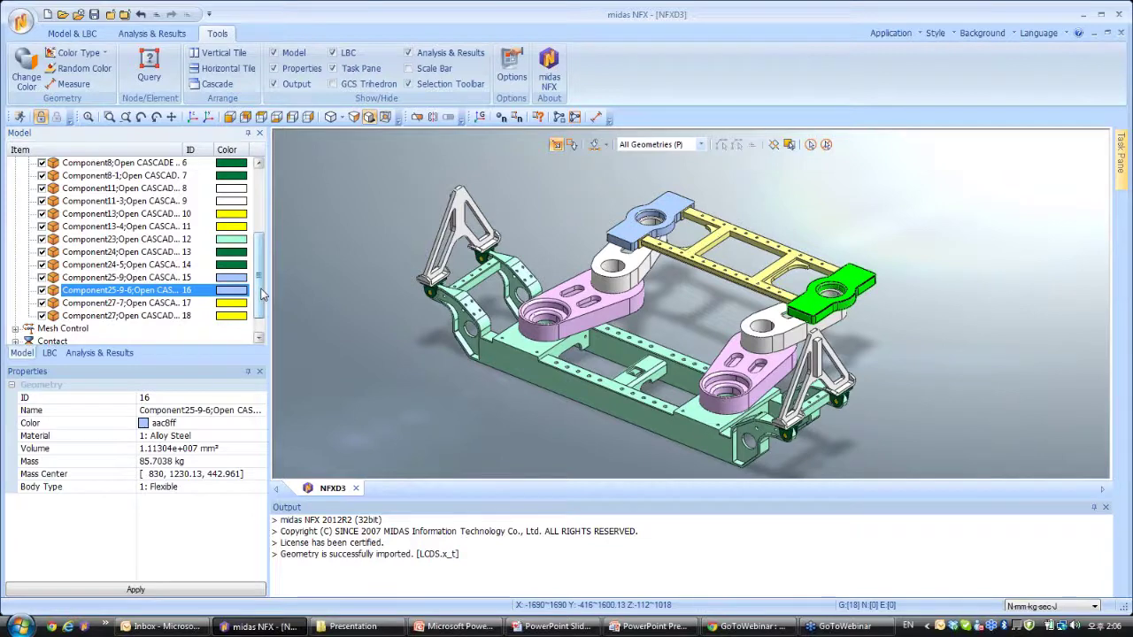
{"action": "scroll", "coordinate": [260, 281], "scroll_direction": "up", "scroll_amount": 5}
{"action": "left_click", "coordinate": [17, 214]}
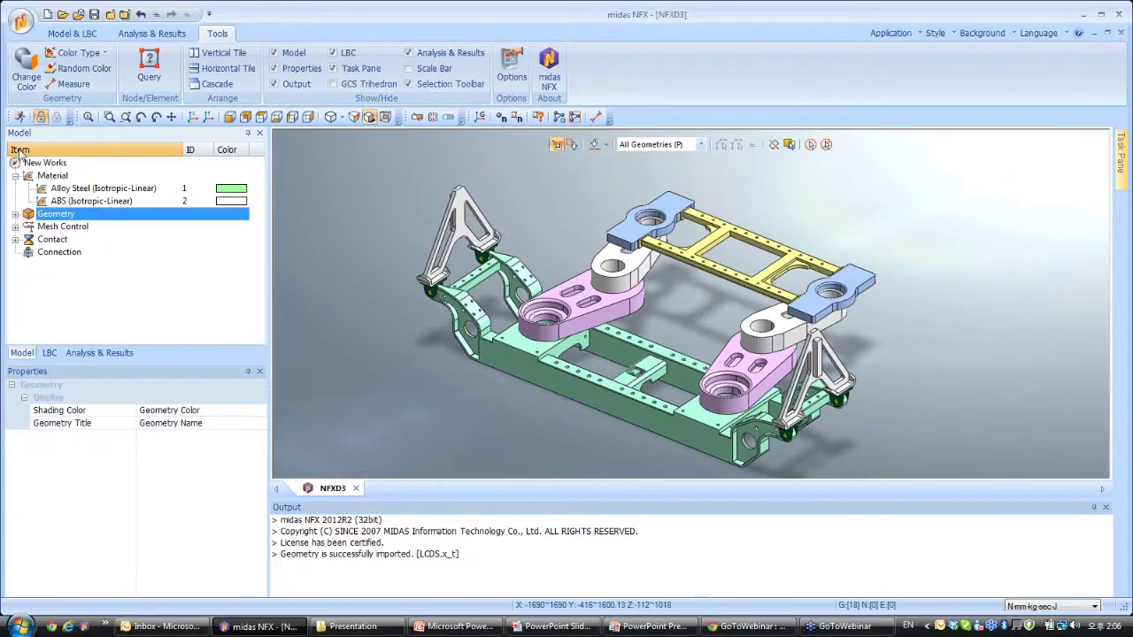
{"action": "left_click", "coordinate": [73, 34]}
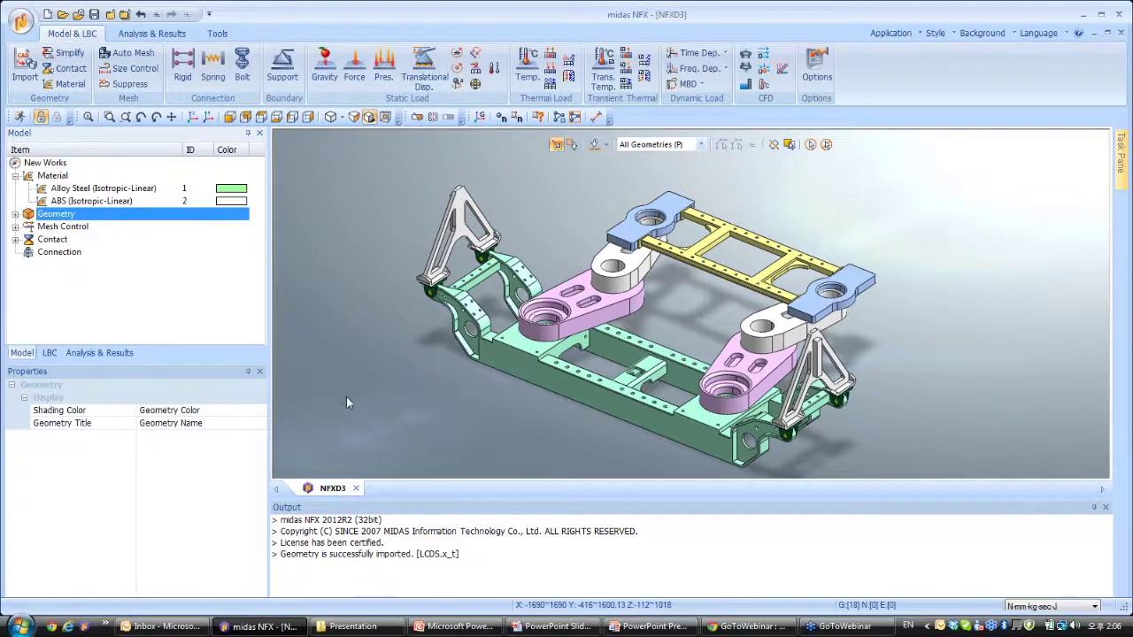
{"action": "mouse_move", "coordinate": [705, 298]}
{"action": "middle_mouse_down"}
{"action": "mouse_move", "coordinate": [689, 304]}
{"action": "mouse_move", "coordinate": [704, 299]}
{"action": "middle_mouse_up"}
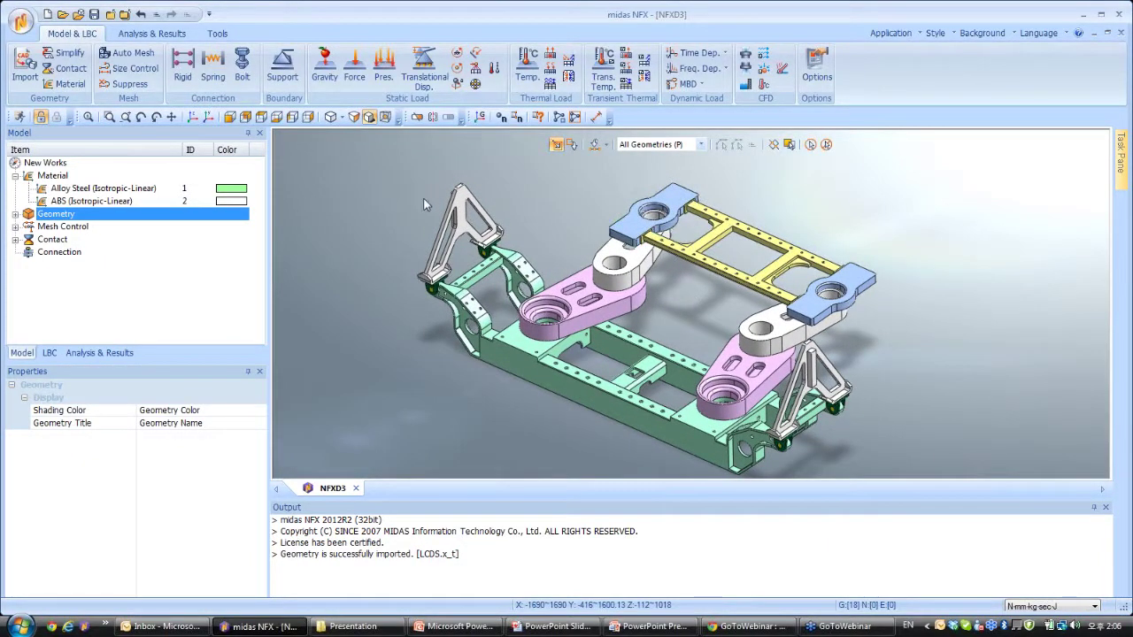
{"action": "scroll", "coordinate": [450, 357], "scroll_direction": "up", "scroll_amount": 2}
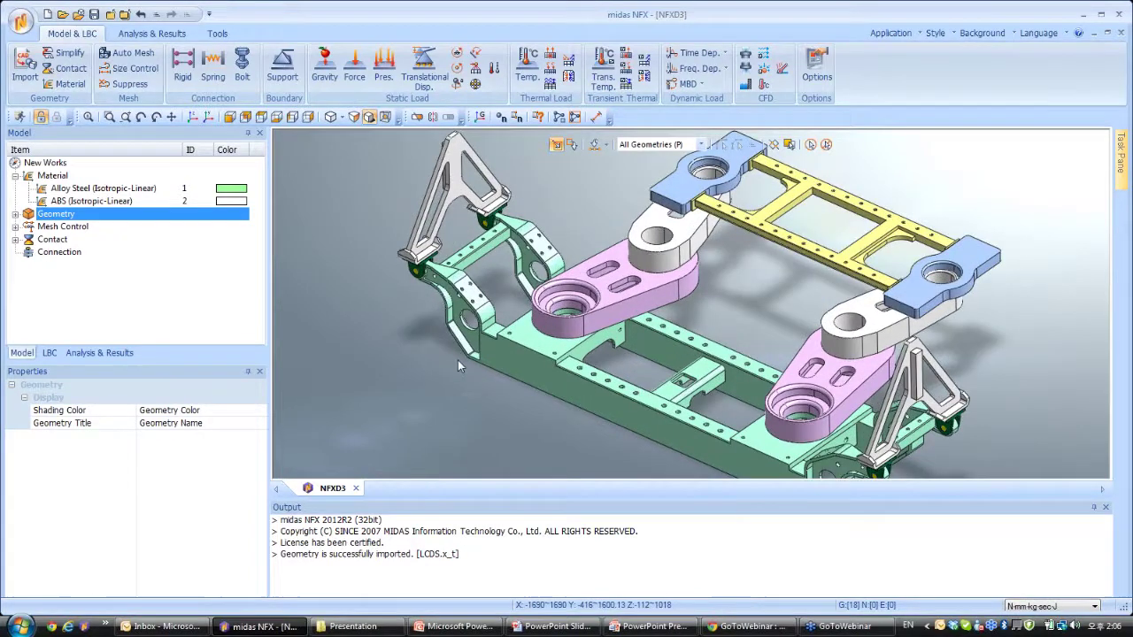
{"action": "scroll", "coordinate": [457, 360], "scroll_direction": "down", "scroll_amount": 3}
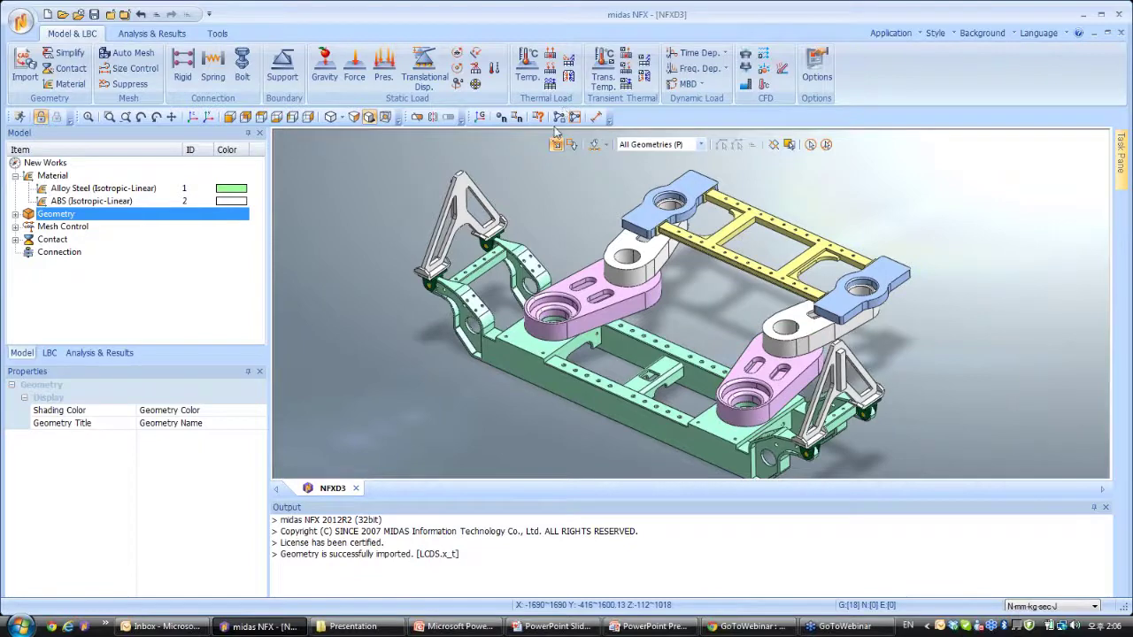
Step: Generate a mesh on all bodies of the assembly with the High Speed Tetra Mesher, inspect it and undo the meshing
{"action": "left_click", "coordinate": [128, 53]}
{"action": "left_click_drag", "start_coordinate": [128, 133], "coordinate": [349, 156]}
{"action": "key", "text": "ctrl+a"}
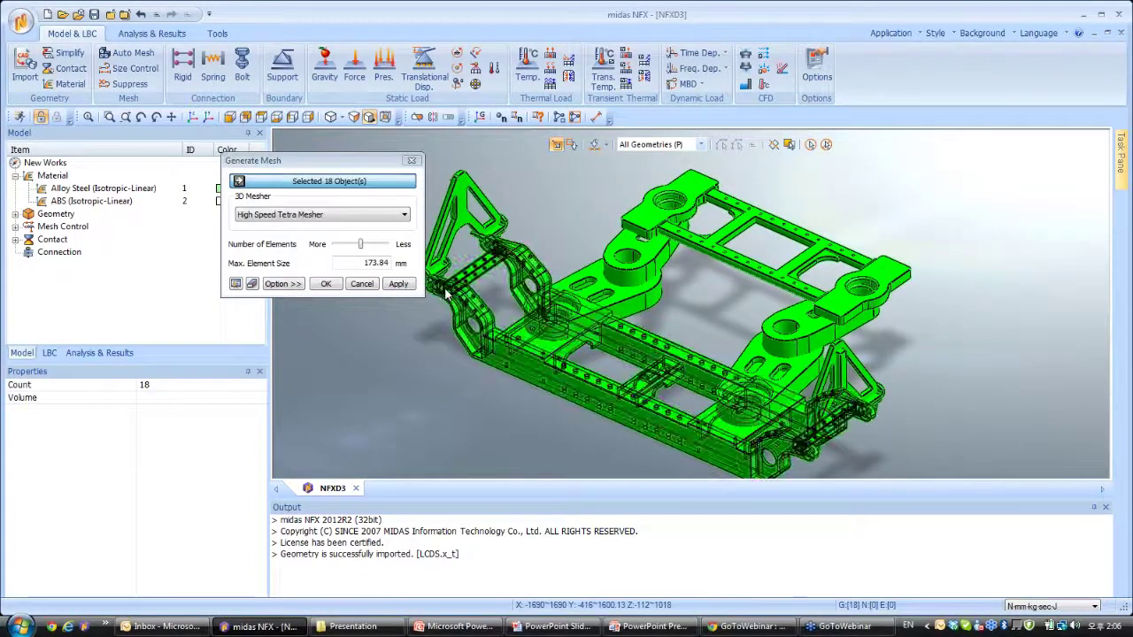
{"action": "left_click", "coordinate": [326, 283]}
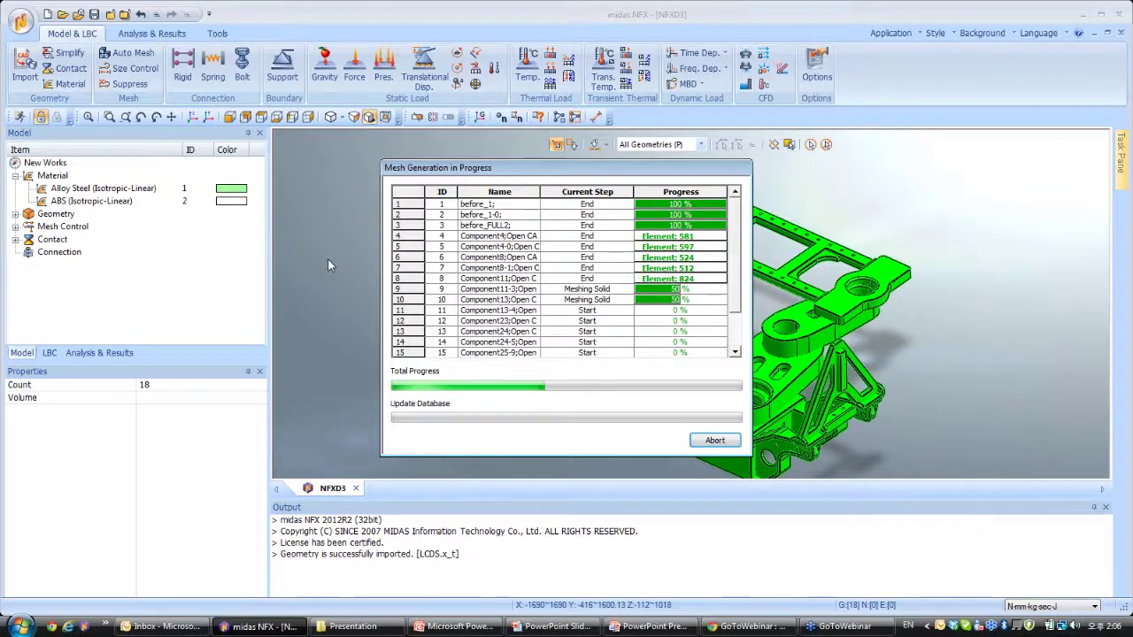
{"action": "scroll", "coordinate": [409, 294], "scroll_direction": "down", "scroll_amount": 2}
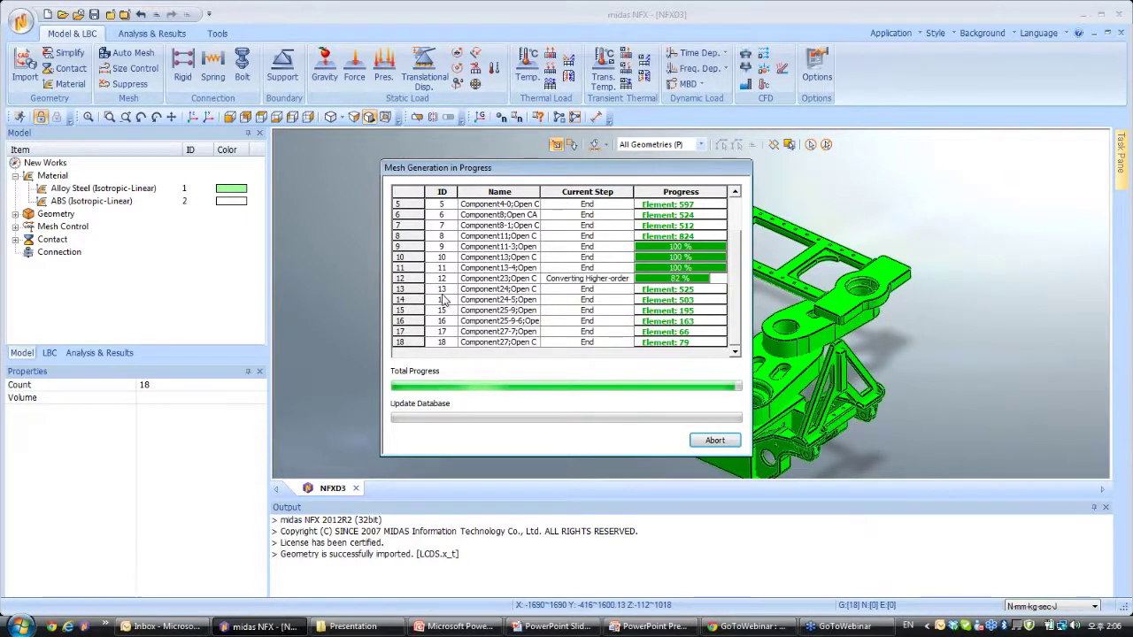
{"action": "middle_click_drag", "start_coordinate": [611, 319], "coordinate": [712, 312]}
{"action": "scroll", "coordinate": [703, 412], "scroll_direction": "up", "scroll_amount": 5}
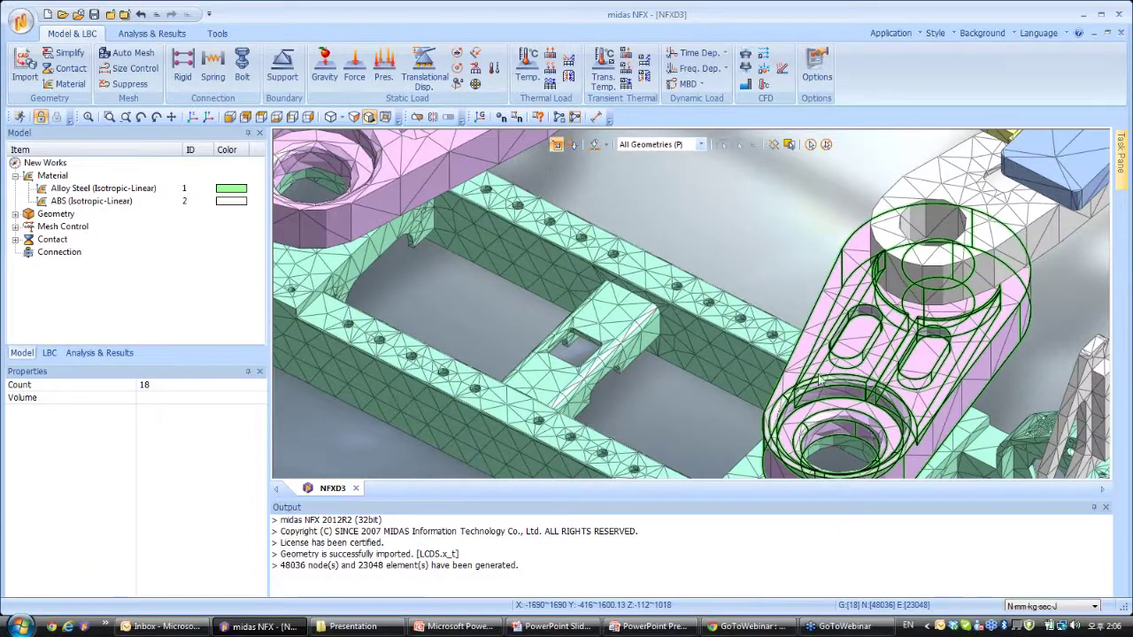
{"action": "middle_click_drag", "start_coordinate": [739, 190], "coordinate": [611, 305]}
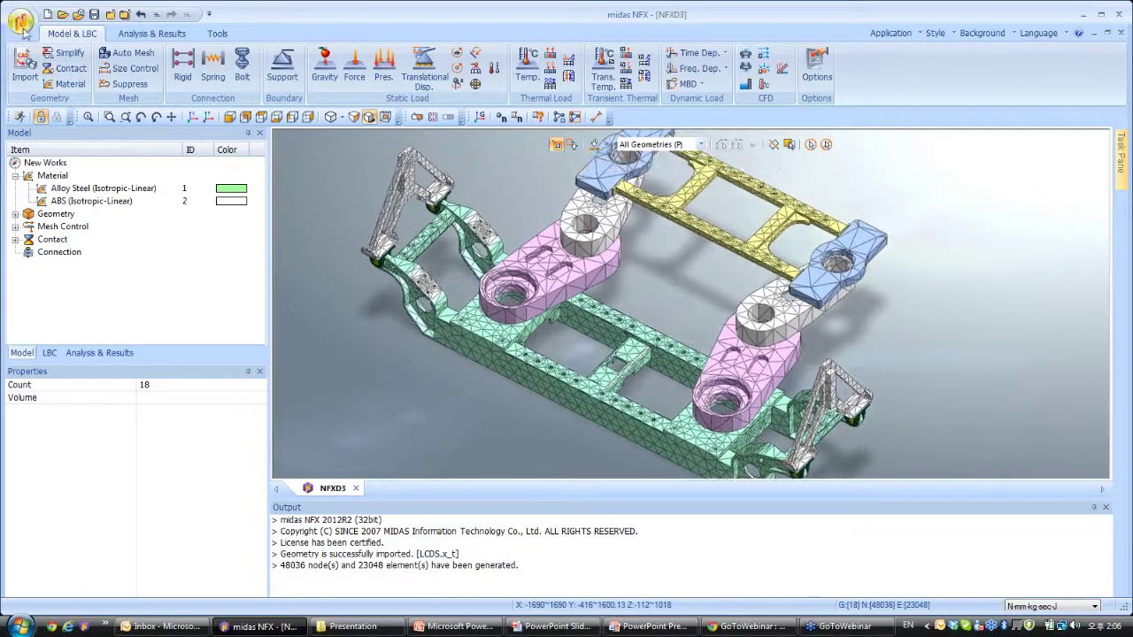
{"action": "left_click", "coordinate": [139, 15]}
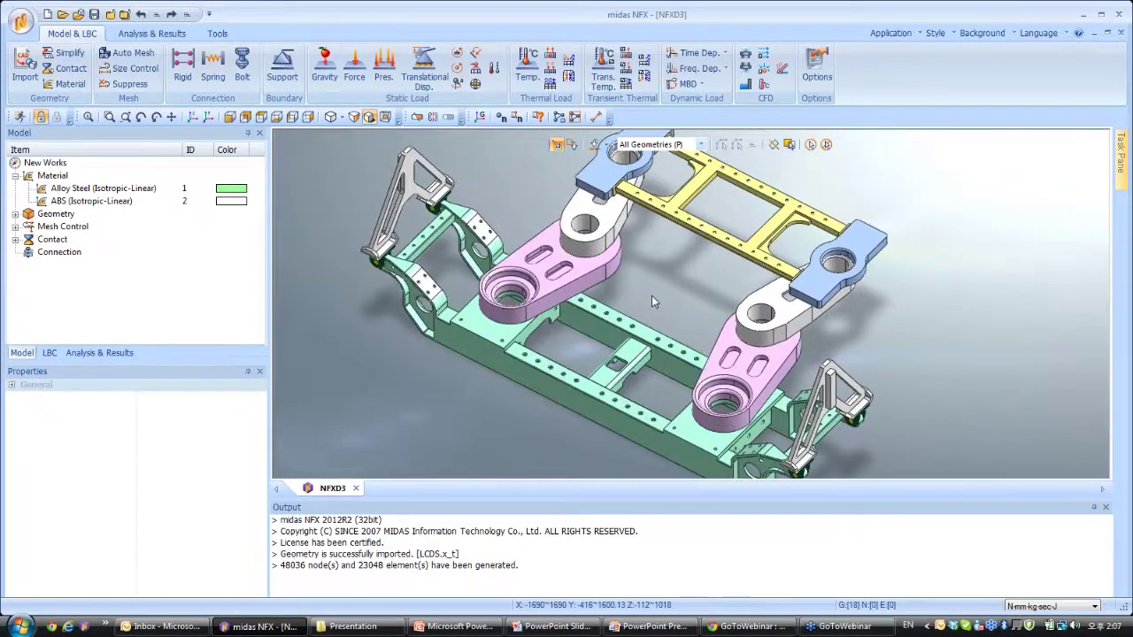
{"action": "middle_click_drag", "start_coordinate": [651, 286], "coordinate": [658, 284]}
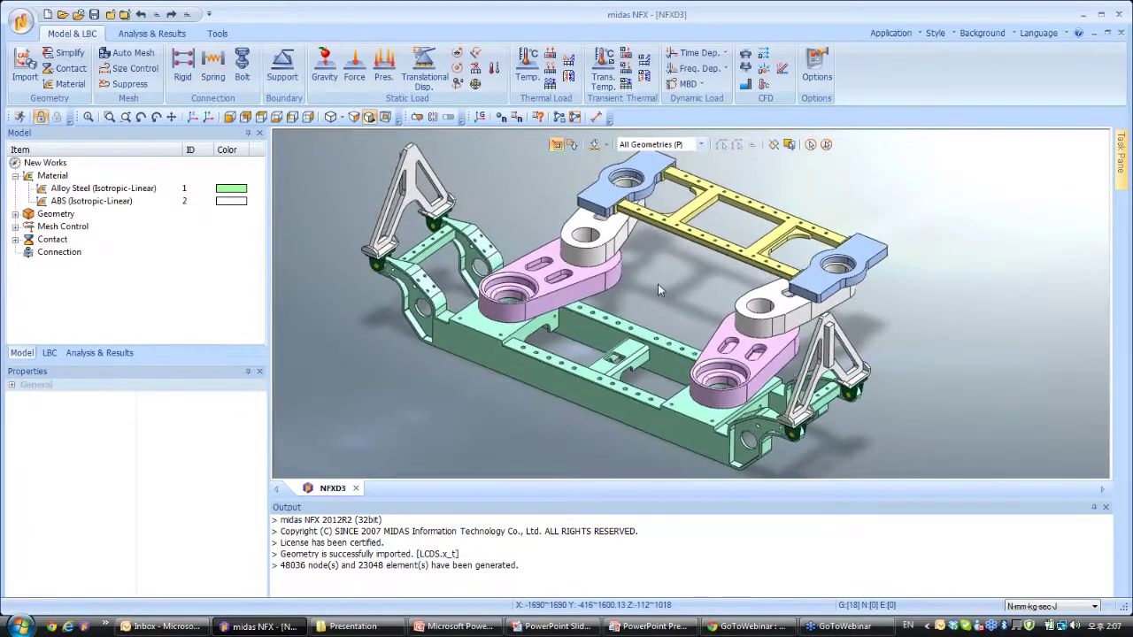
Step: Search all bodies for holes with a radius below 104.31 mm in Model Simplification and highlight one hole of part before_1-0
{"action": "left_click", "coordinate": [76, 56]}
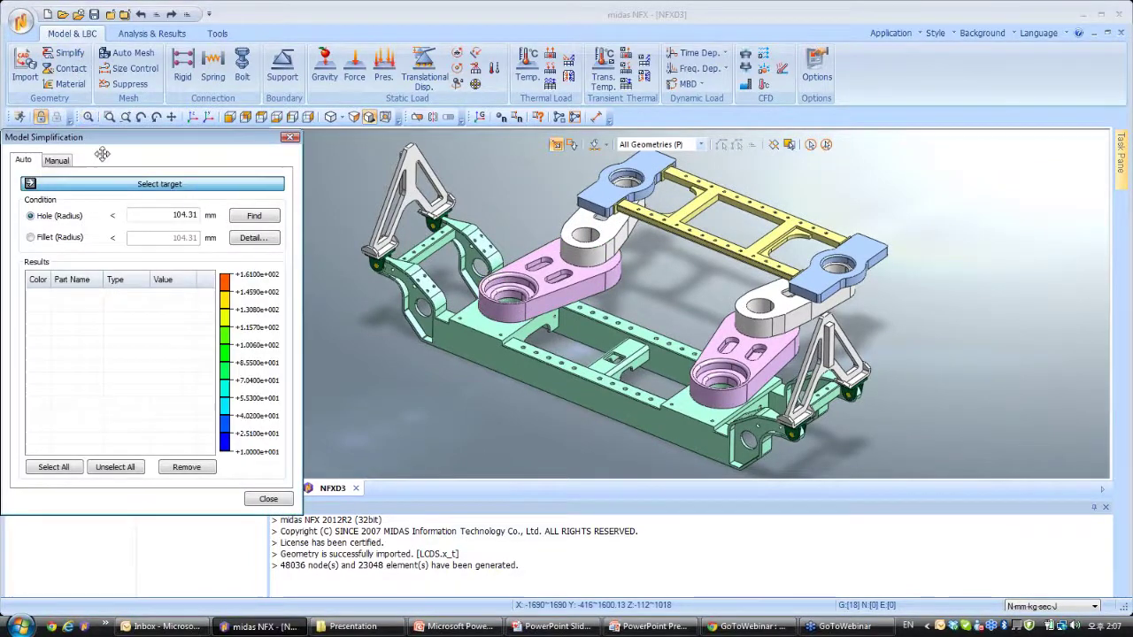
{"action": "left_click_drag", "start_coordinate": [107, 149], "coordinate": [157, 147]}
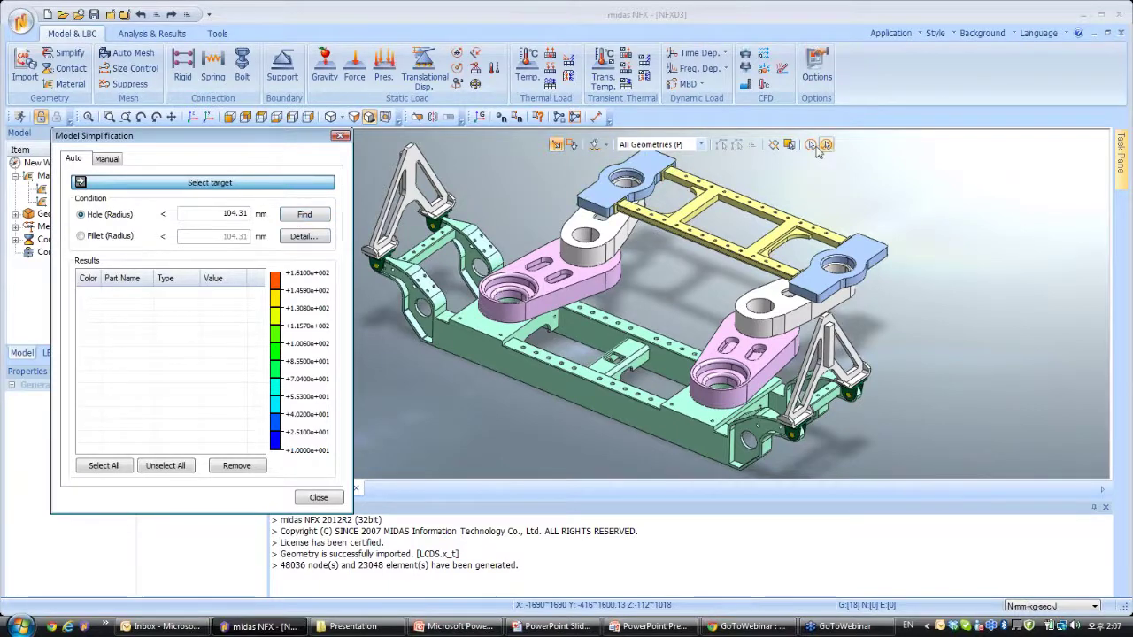
{"action": "key", "text": "ctrl+a"}
{"action": "left_click", "coordinate": [310, 218]}
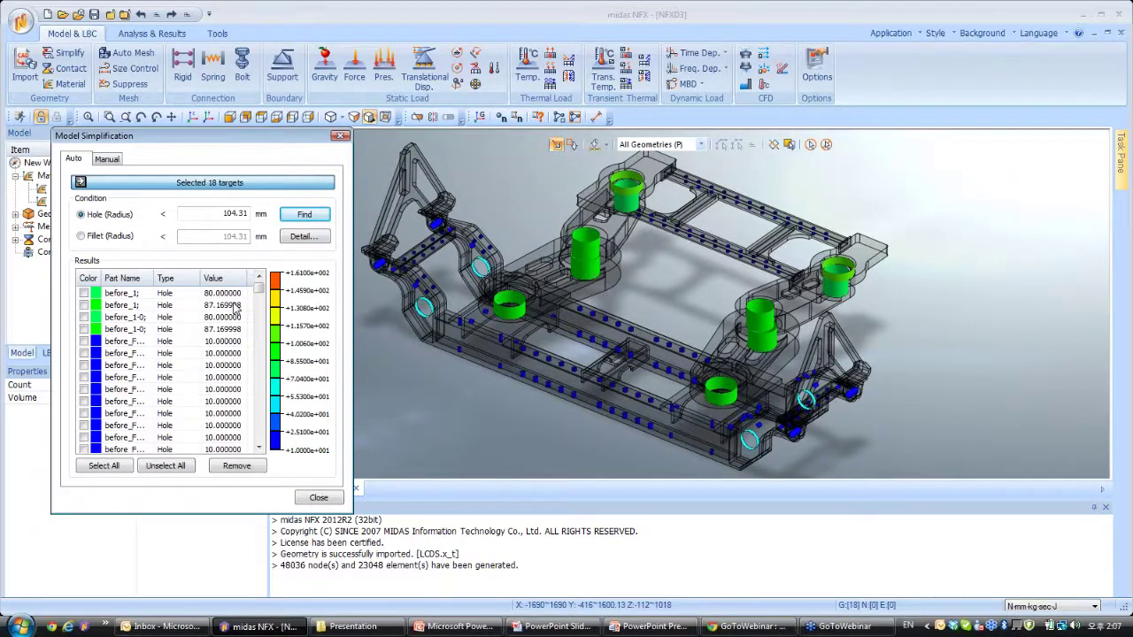
{"action": "left_click", "coordinate": [126, 318]}
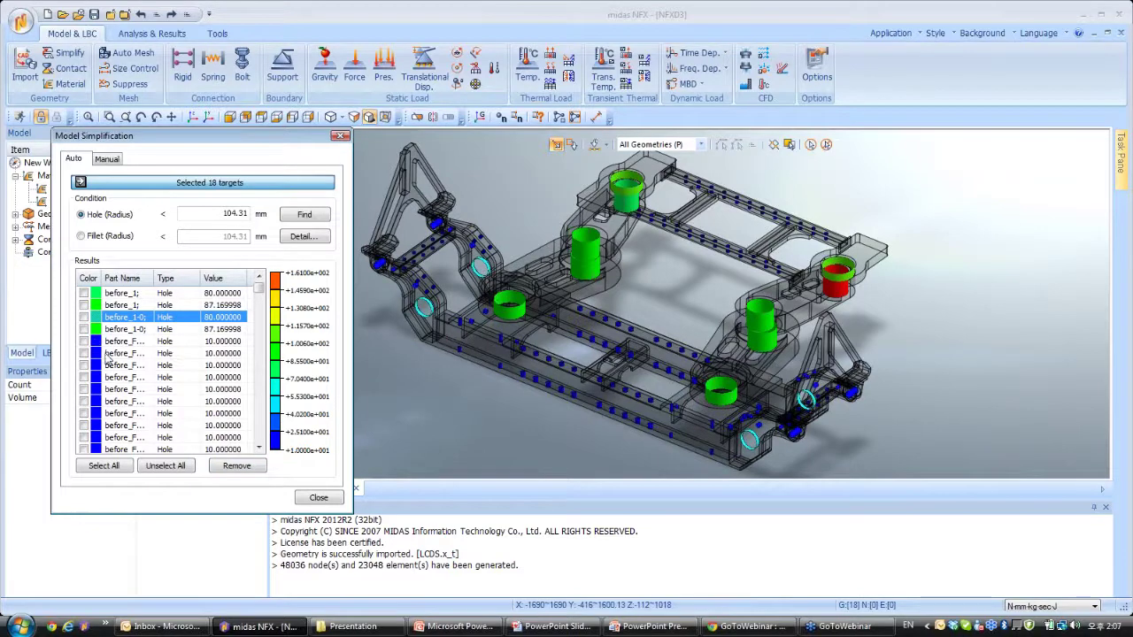
Step: Find all holes with a radius below 15 mm and remove every one of them from the geometry
{"action": "double_click", "coordinate": [208, 212]}
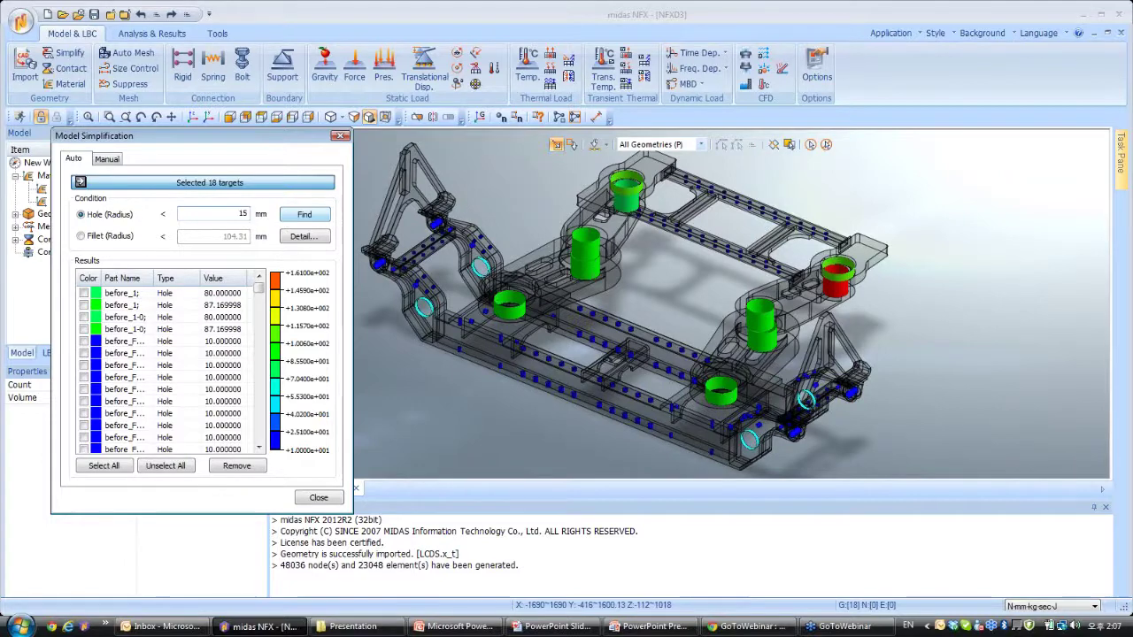
{"action": "left_click", "coordinate": [319, 218]}
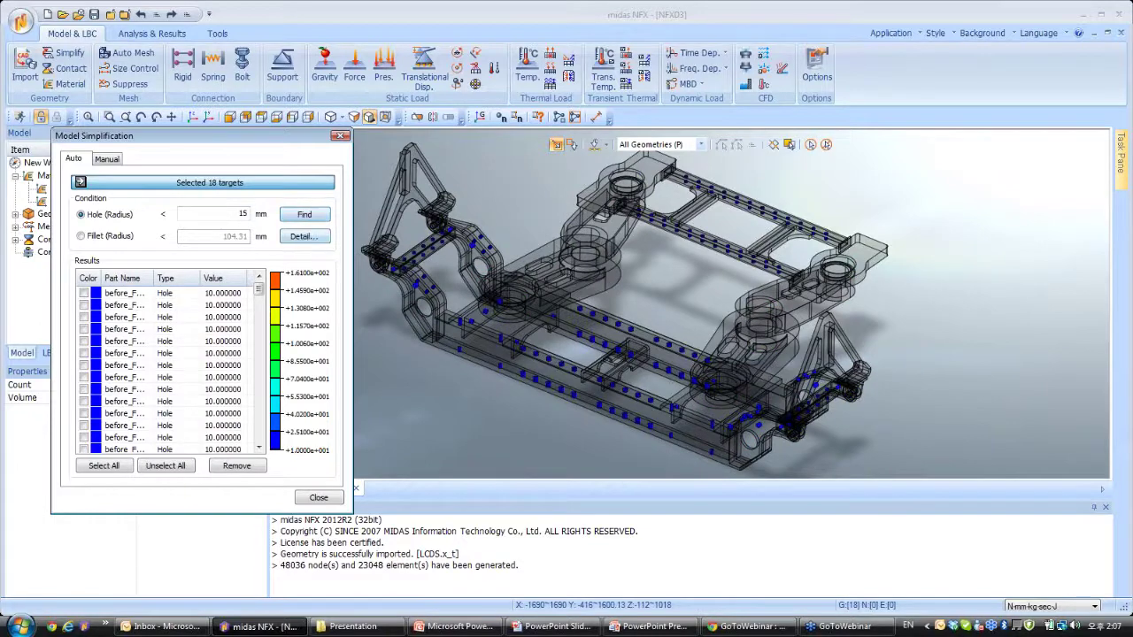
{"action": "left_click", "coordinate": [101, 469]}
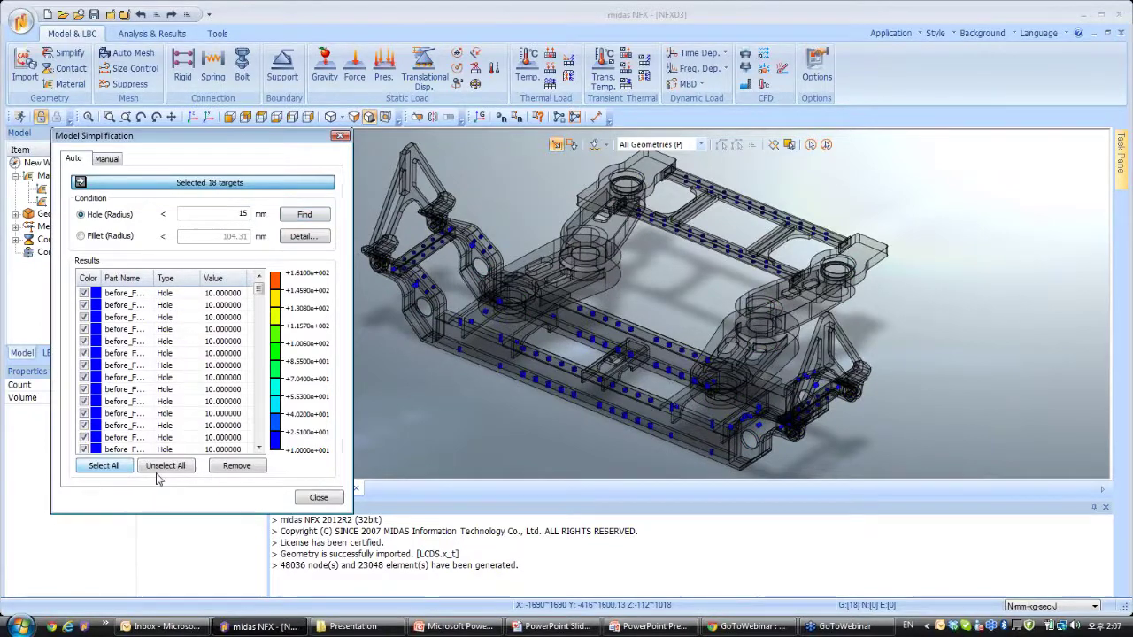
{"action": "left_click", "coordinate": [227, 464]}
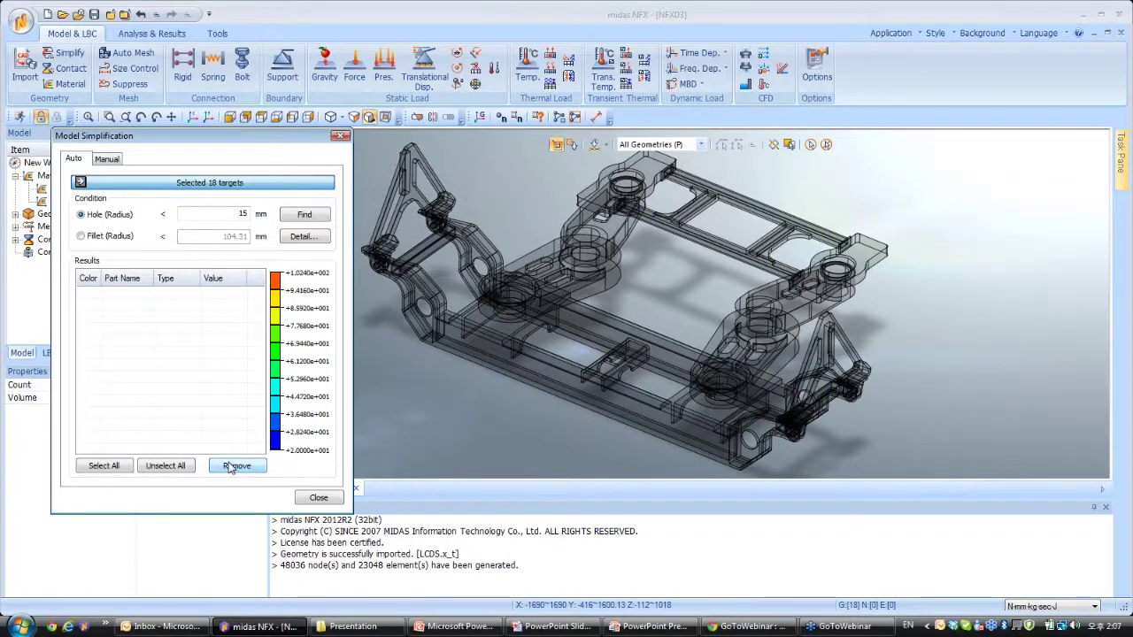
Step: Find all fillets with a radius below 20 mm, remove them all from the geometry and finish the simplification
{"action": "left_click", "coordinate": [80, 236]}
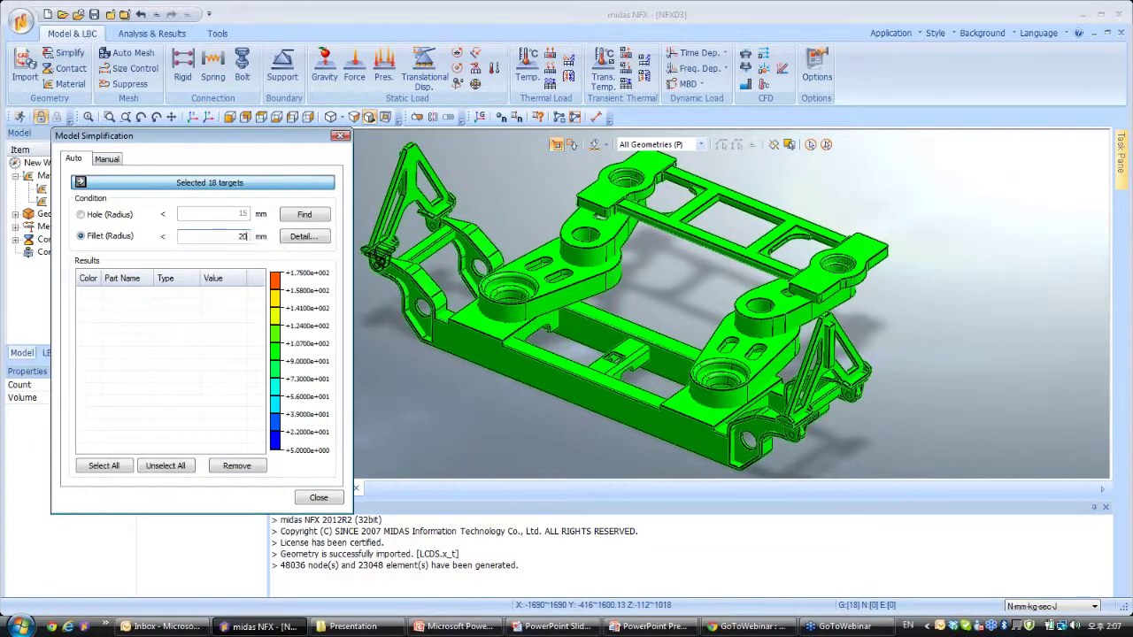
{"action": "type", "text": "20"}
{"action": "left_click", "coordinate": [304, 214]}
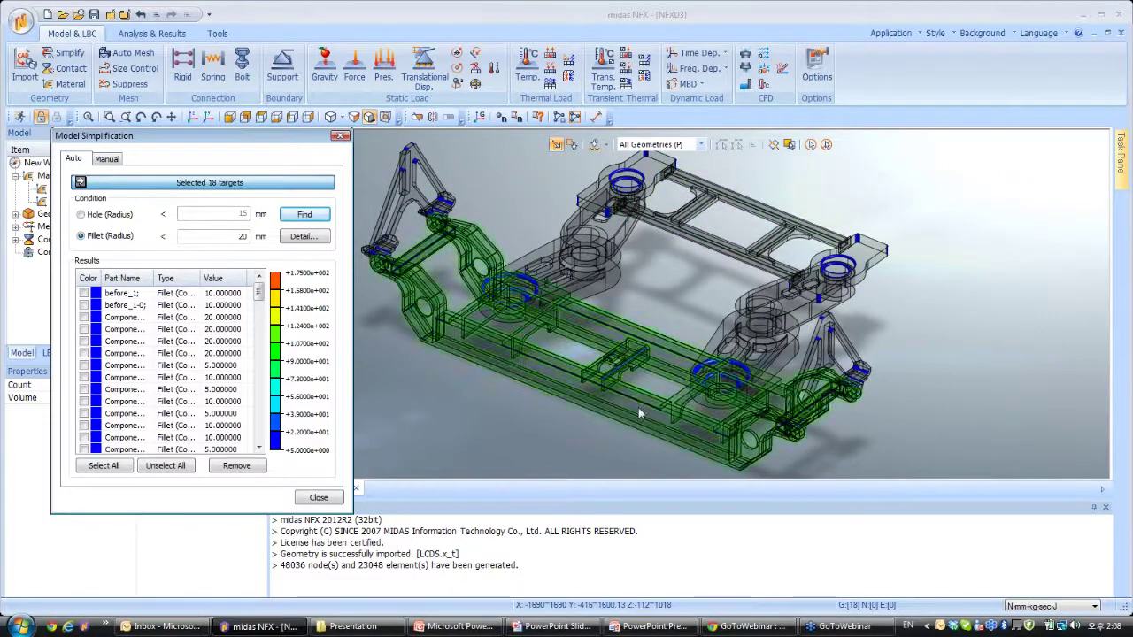
{"action": "left_click", "coordinate": [103, 467]}
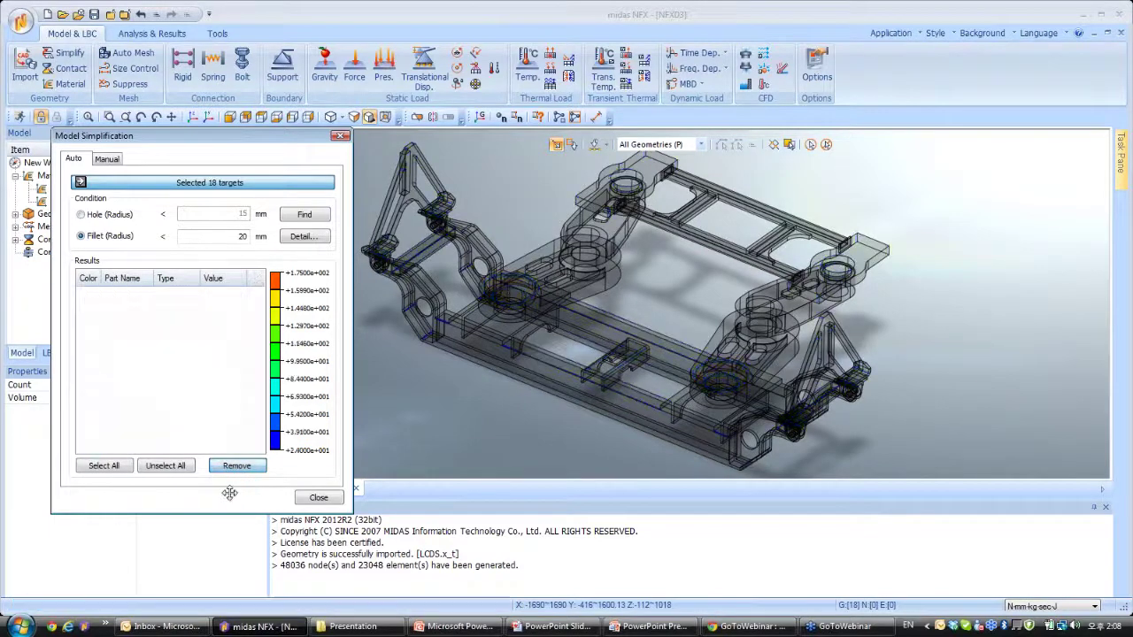
{"action": "left_click", "coordinate": [300, 499]}
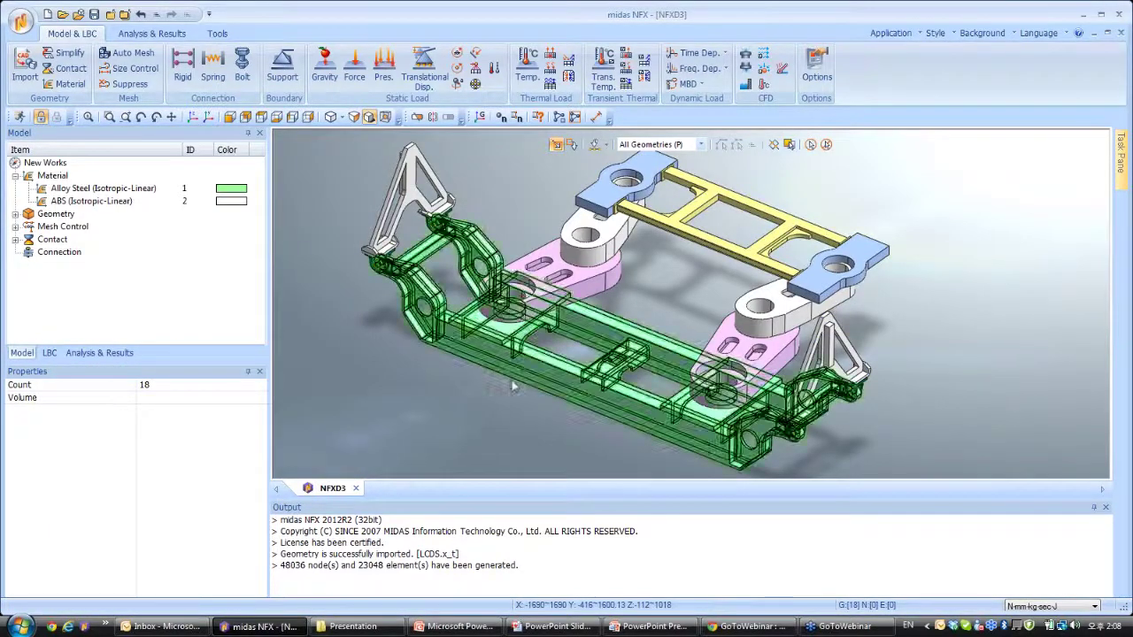
Step: Create automatic surface-to-surface contact pairs of type Welded between all bodies, using the default contact parameters and automatic searching distance
{"action": "middle_click_drag", "start_coordinate": [509, 403], "coordinate": [719, 289]}
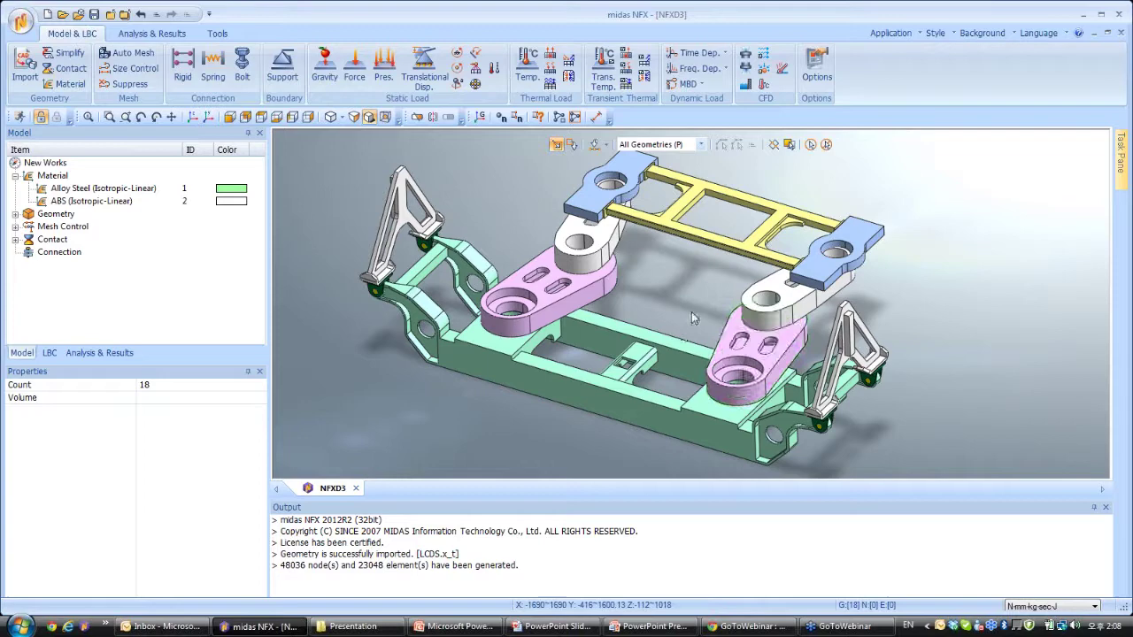
{"action": "mouse_move", "coordinate": [682, 322]}
{"action": "middle_mouse_down"}
{"action": "mouse_move", "coordinate": [681, 286]}
{"action": "mouse_move", "coordinate": [671, 304]}
{"action": "mouse_move", "coordinate": [683, 308]}
{"action": "mouse_move", "coordinate": [670, 311]}
{"action": "mouse_move", "coordinate": [675, 302]}
{"action": "middle_mouse_up"}
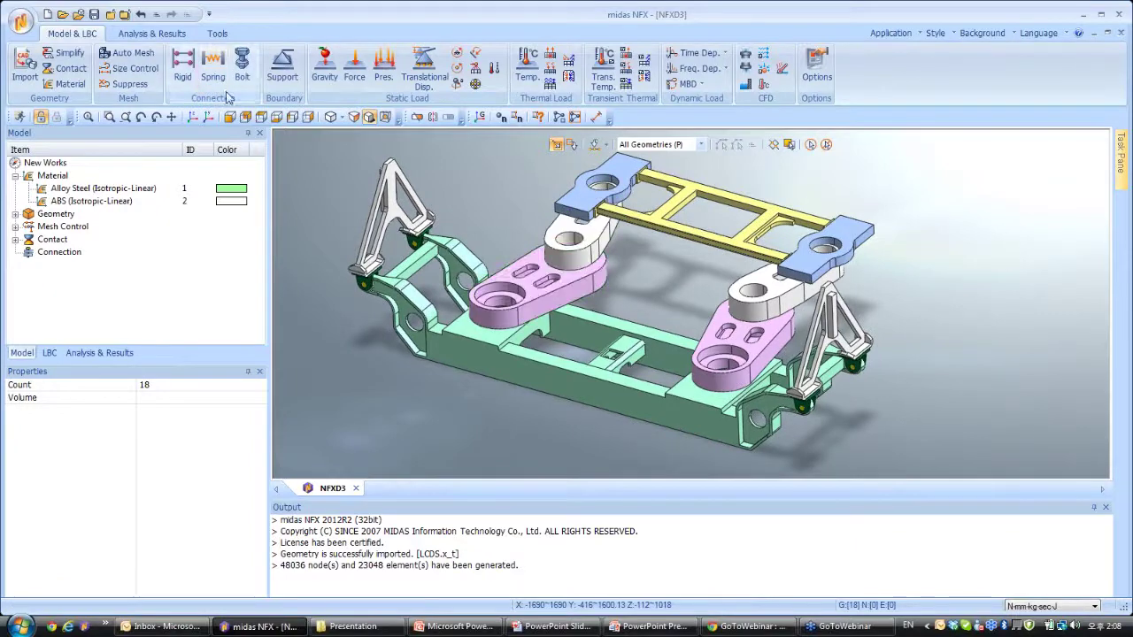
{"action": "mouse_move", "coordinate": [360, 219]}
{"action": "middle_mouse_down"}
{"action": "mouse_move", "coordinate": [337, 215]}
{"action": "mouse_move", "coordinate": [352, 213]}
{"action": "middle_mouse_up"}
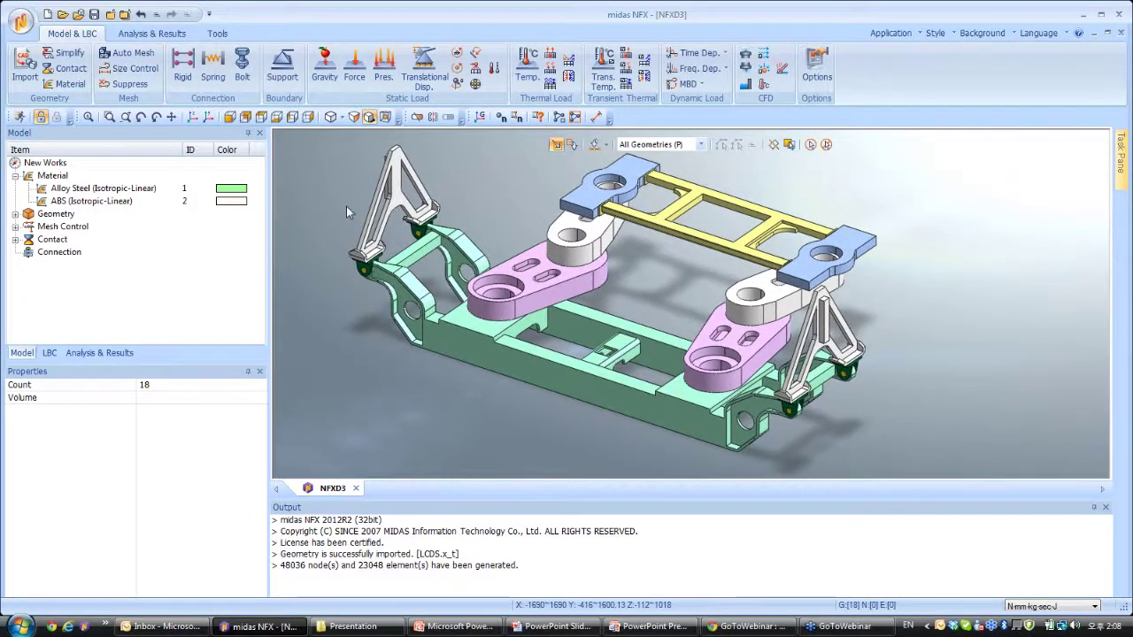
{"action": "left_click", "coordinate": [67, 73]}
{"action": "left_click_drag", "start_coordinate": [88, 134], "coordinate": [278, 174]}
{"action": "left_click", "coordinate": [310, 279]}
{"action": "left_click", "coordinate": [309, 277]}
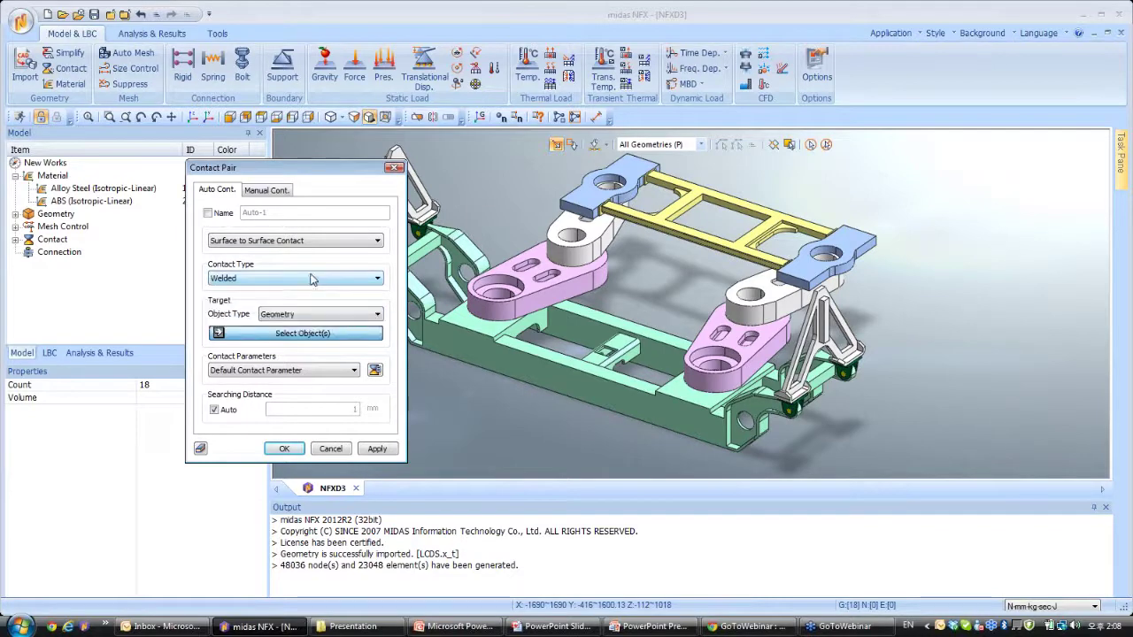
{"action": "left_click", "coordinate": [809, 146]}
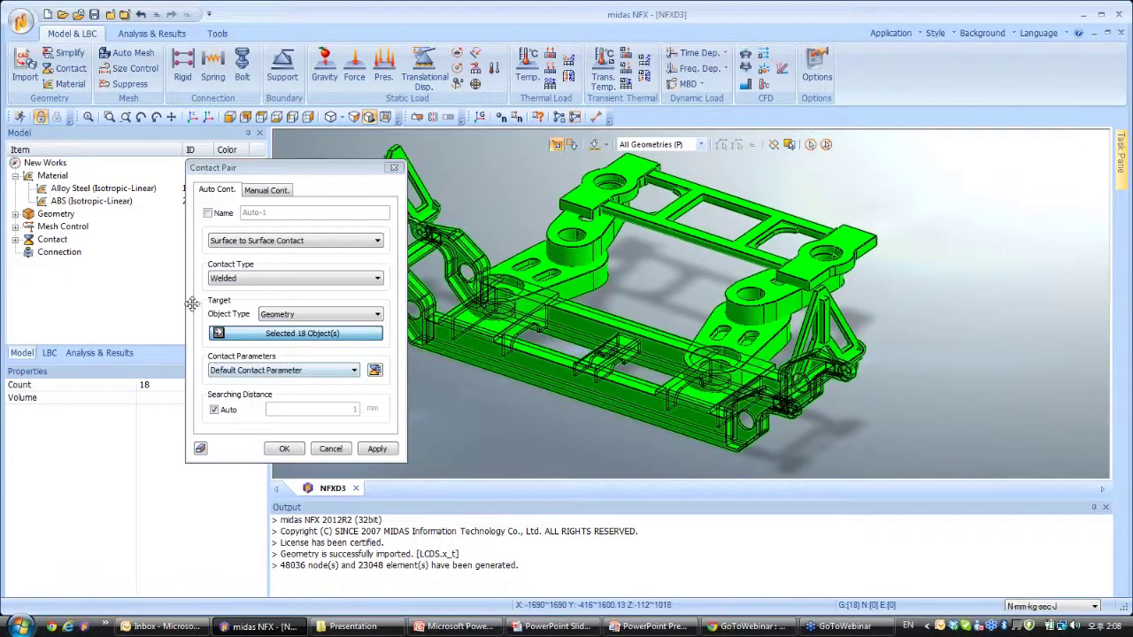
{"action": "left_click", "coordinate": [292, 449]}
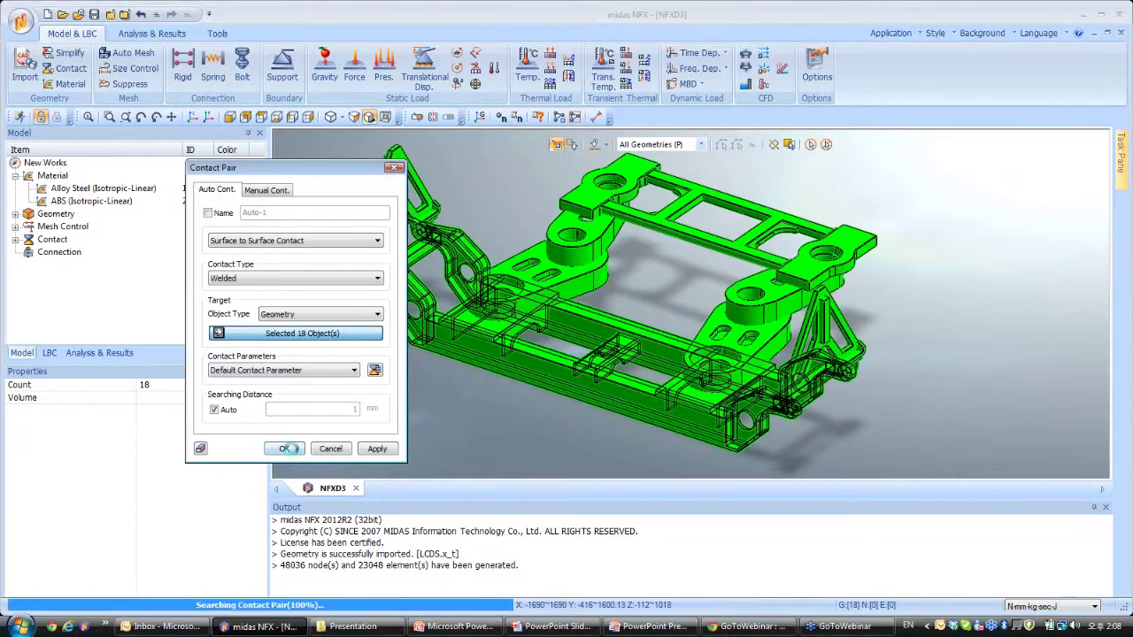
Step: Examine the generated contact pairs for Component24 and Component4 and their highlighted faces in the model
{"action": "left_click", "coordinate": [15, 239]}
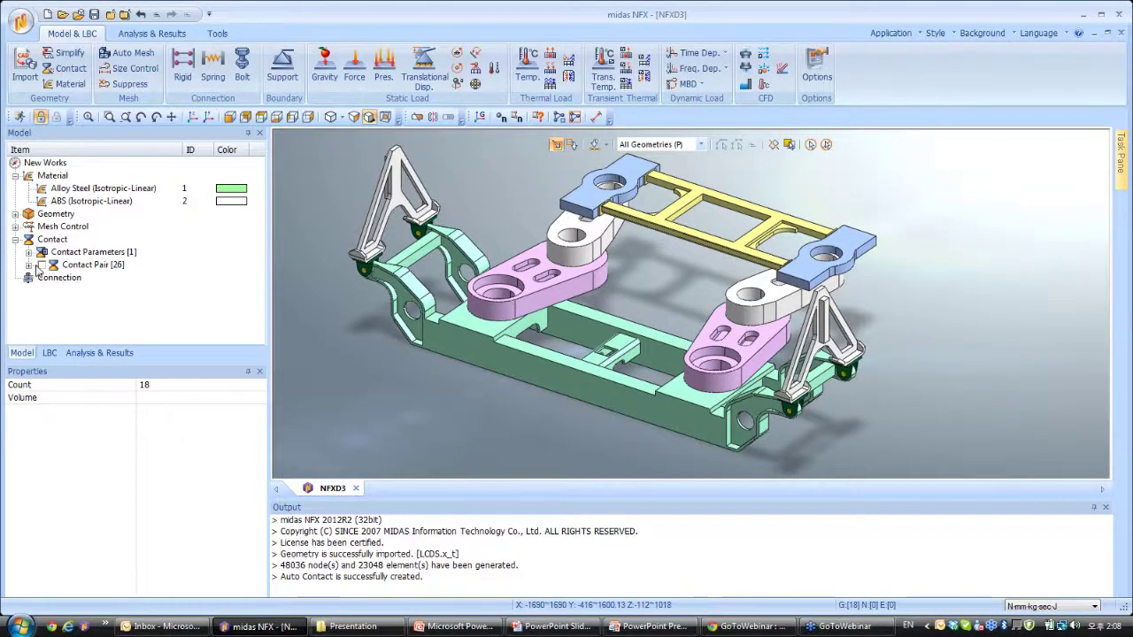
{"action": "left_click", "coordinate": [29, 264]}
{"action": "left_click", "coordinate": [149, 201]}
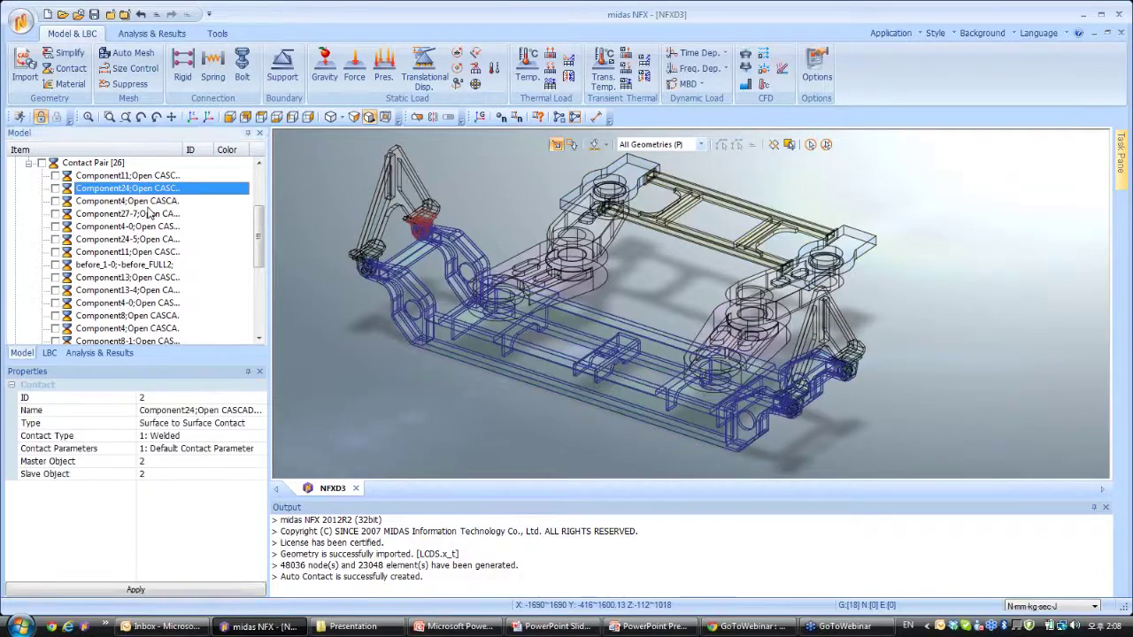
{"action": "middle_click_drag", "start_coordinate": [553, 414], "coordinate": [350, 240]}
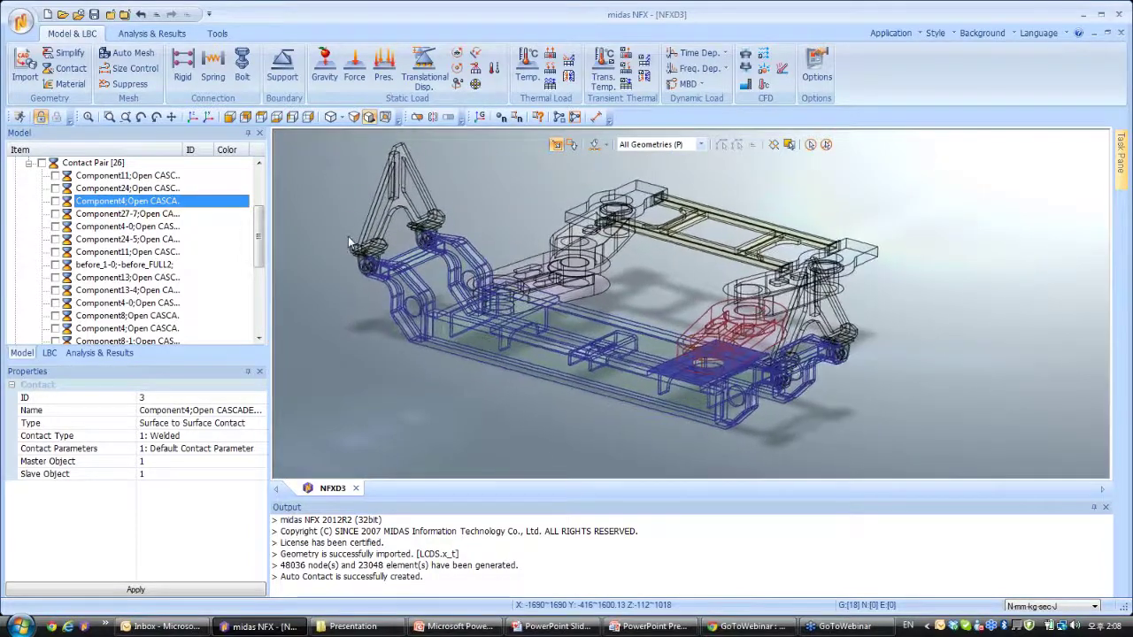
{"action": "left_click", "coordinate": [748, 348]}
{"action": "scroll", "coordinate": [695, 348], "scroll_direction": "up", "scroll_amount": 5}
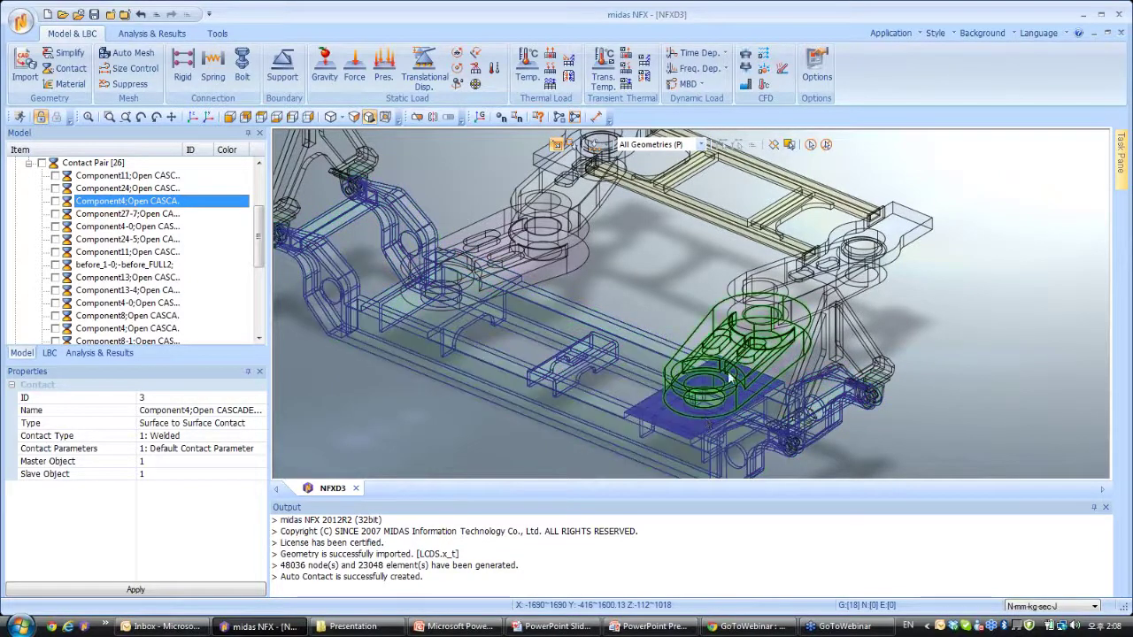
{"action": "middle_click_drag", "start_coordinate": [432, 416], "coordinate": [655, 266]}
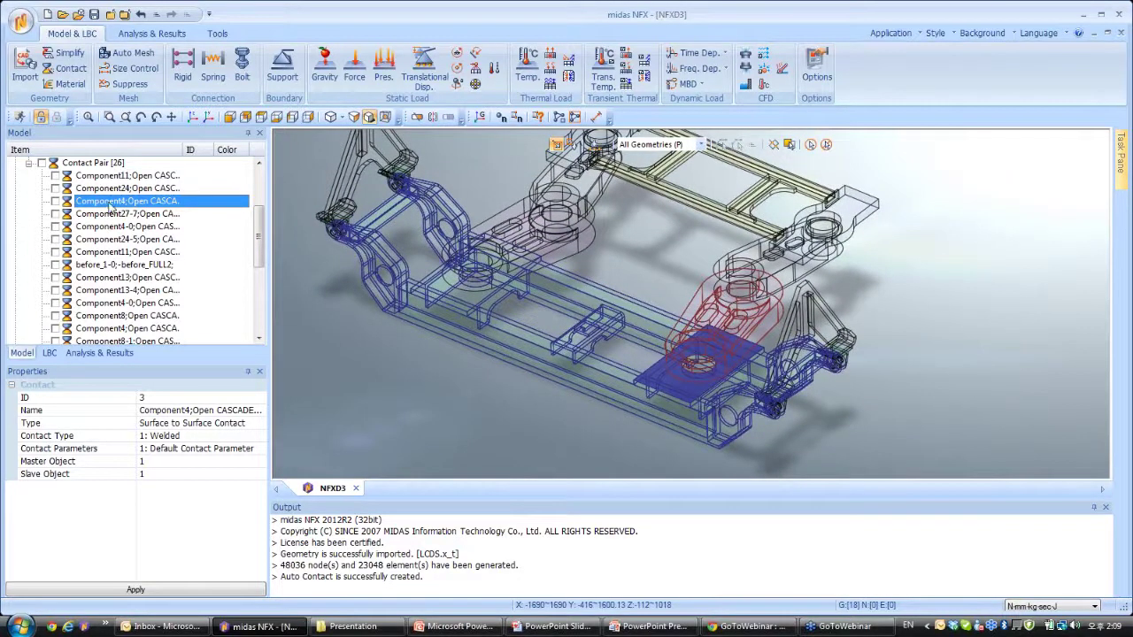
Step: Open the Component4 contact pair for editing, review the available contact types and cancel without changes
{"action": "right_click", "coordinate": [110, 207]}
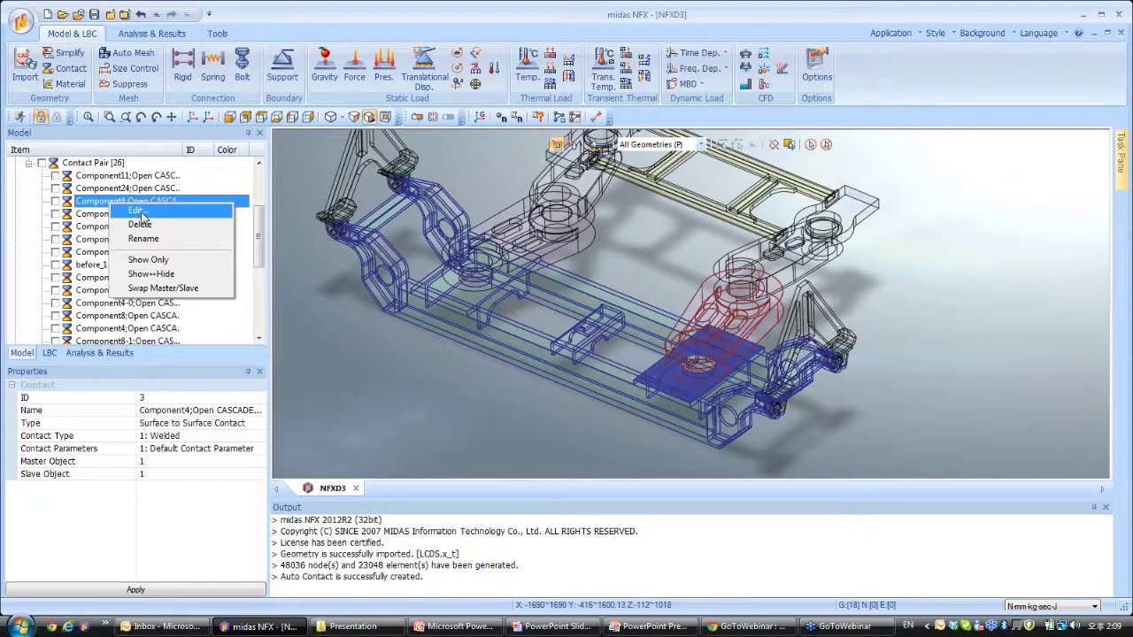
{"action": "left_click", "coordinate": [135, 211]}
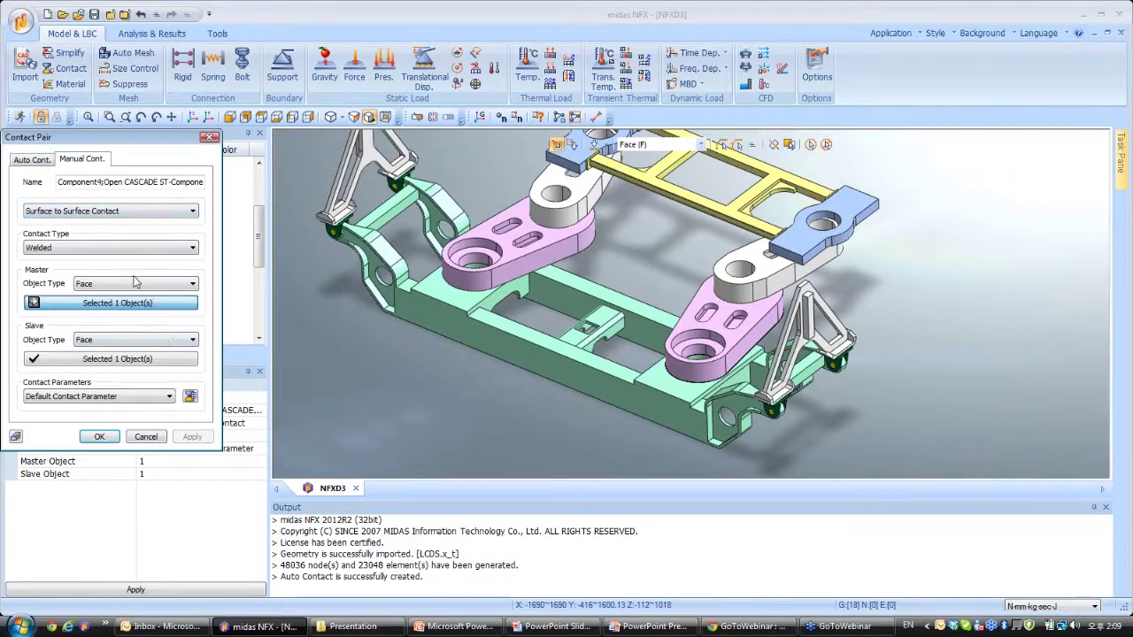
{"action": "left_click", "coordinate": [121, 252]}
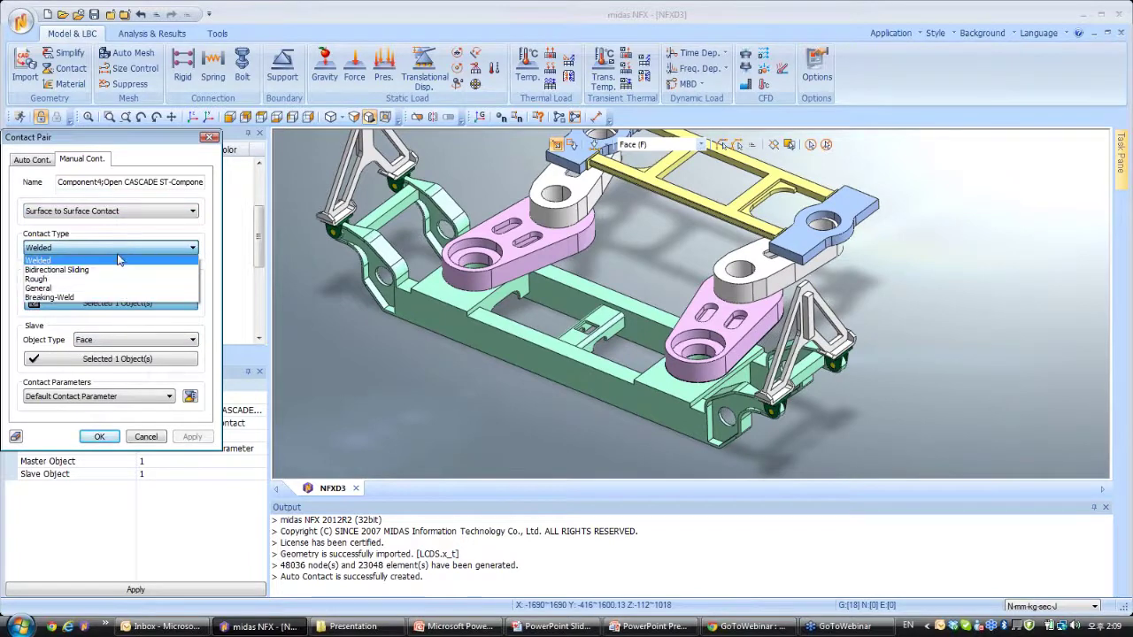
{"action": "left_click", "coordinate": [120, 252]}
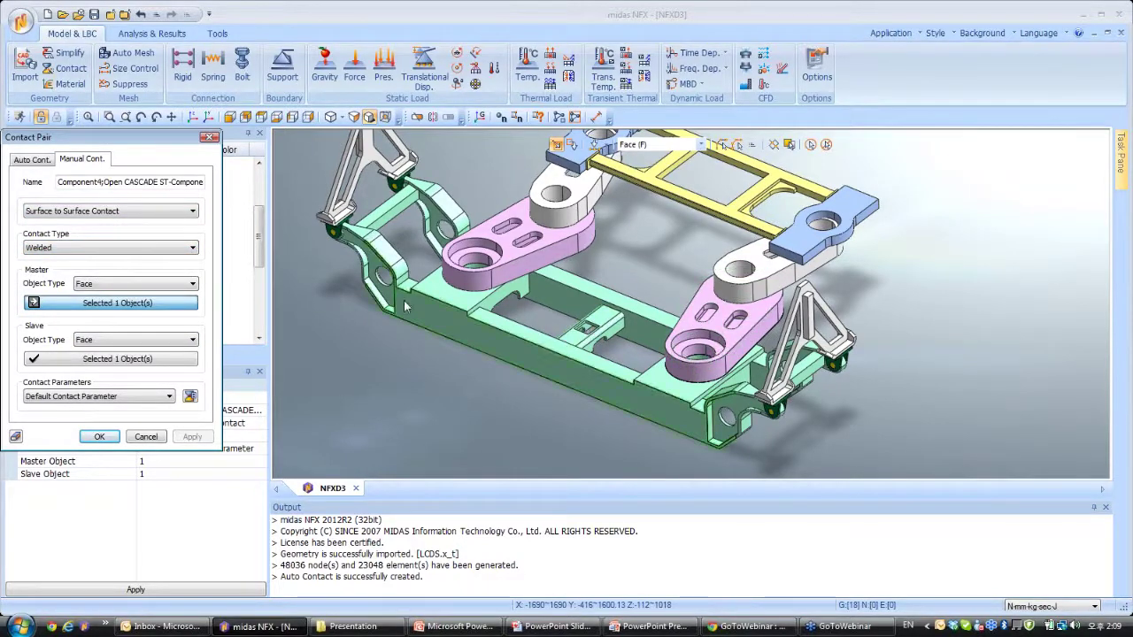
{"action": "left_click", "coordinate": [144, 437]}
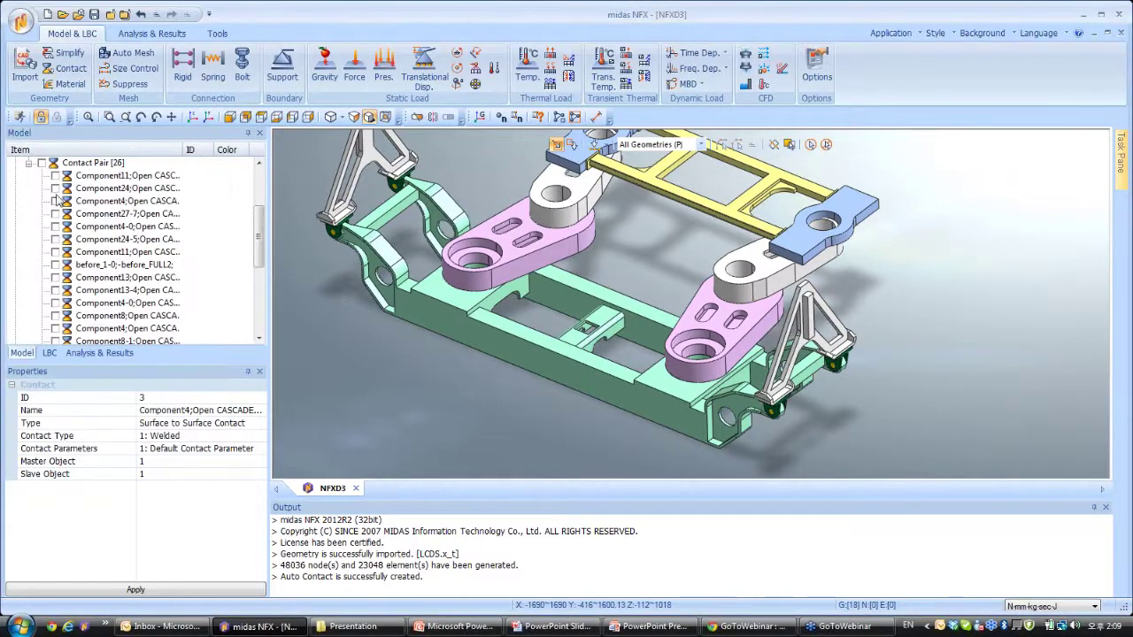
Step: Apply a Fixed boundary condition to the outer faces of the two triangular end brackets
{"action": "left_click", "coordinate": [28, 163]}
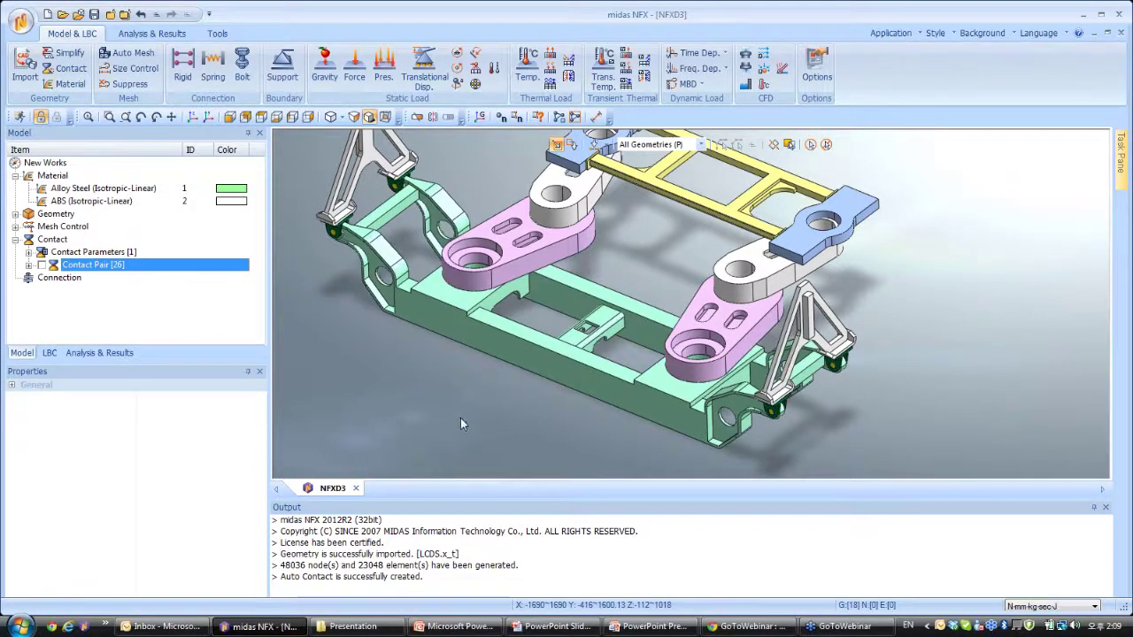
{"action": "middle_click_drag", "start_coordinate": [468, 399], "coordinate": [662, 295]}
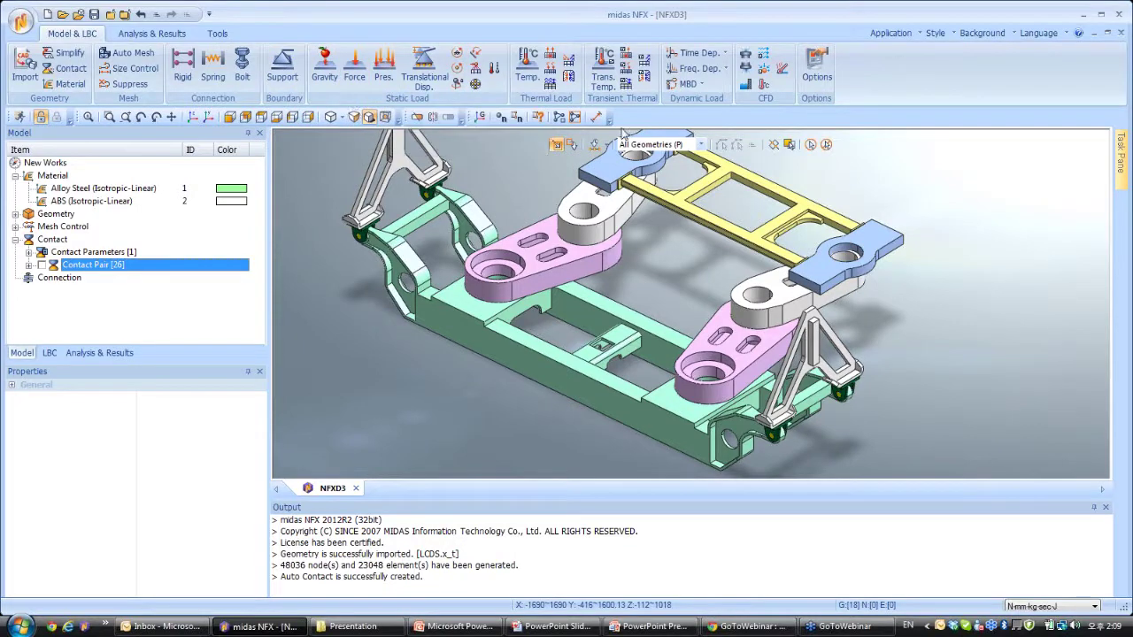
{"action": "left_click", "coordinate": [700, 145]}
{"action": "left_click", "coordinate": [646, 160]}
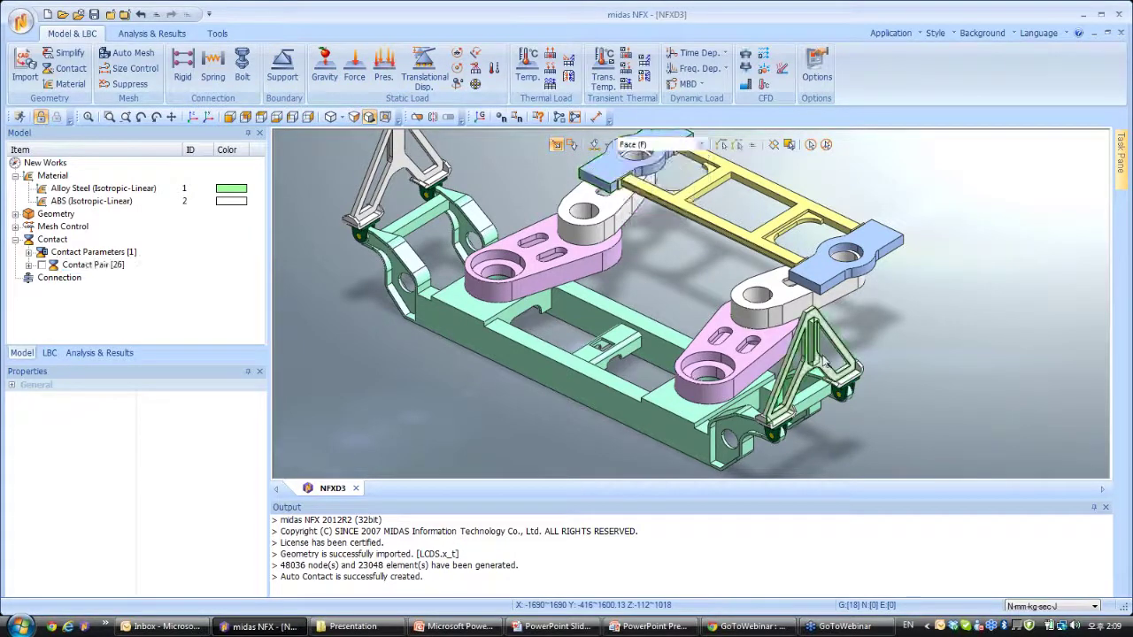
{"action": "left_click", "coordinate": [602, 343]}
{"action": "middle_click_drag", "start_coordinate": [566, 327], "coordinate": [637, 293]}
{"action": "left_click", "coordinate": [604, 282]}
{"action": "right_click", "coordinate": [603, 284]}
{"action": "mouse_move", "coordinate": [658, 292]}
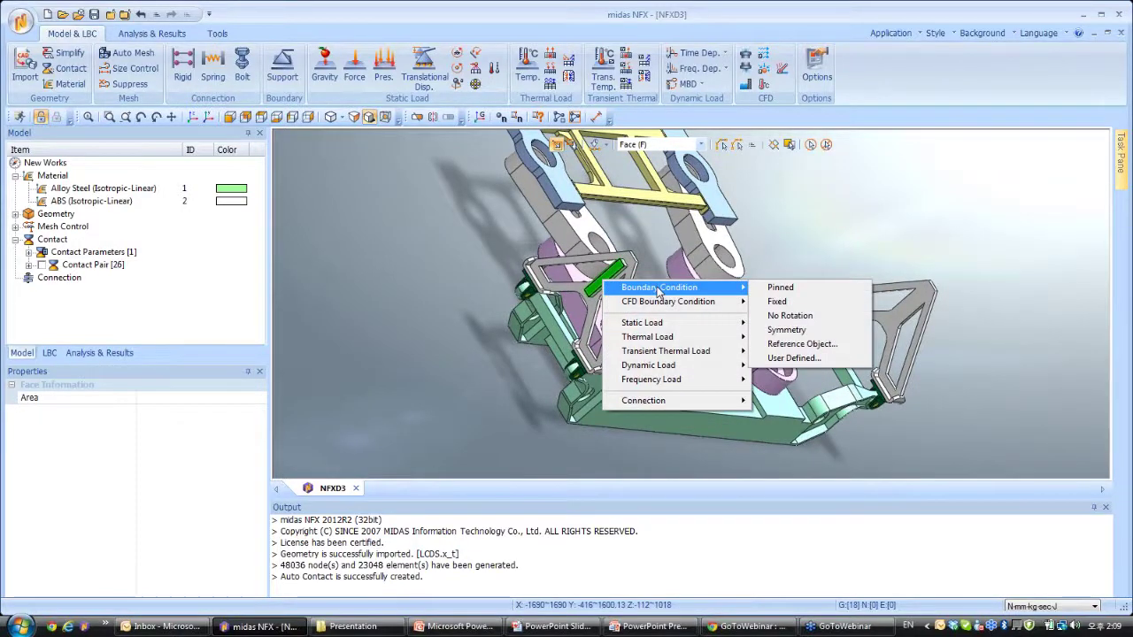
{"action": "left_click", "coordinate": [777, 303]}
Step: Apply a total force of -100 N in Z to the top faces of the two blue end plates, in Load Set-1
{"action": "middle_click_drag", "start_coordinate": [655, 292], "coordinate": [752, 319]}
{"action": "left_click", "coordinate": [805, 269]}
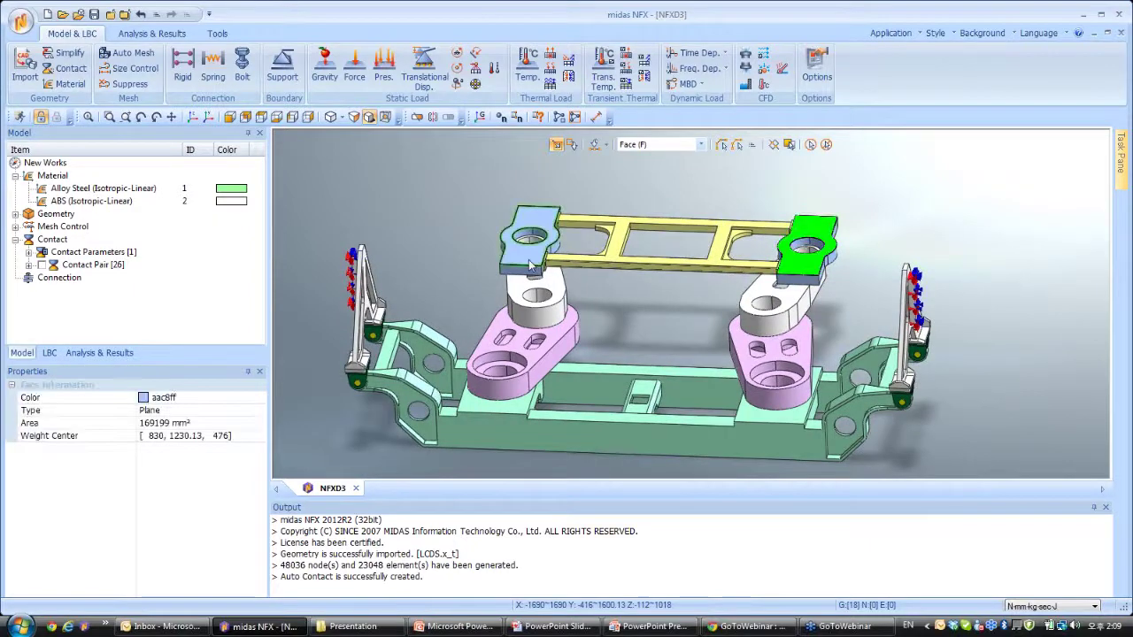
{"action": "left_click", "coordinate": [529, 259]}
{"action": "right_click", "coordinate": [528, 259]}
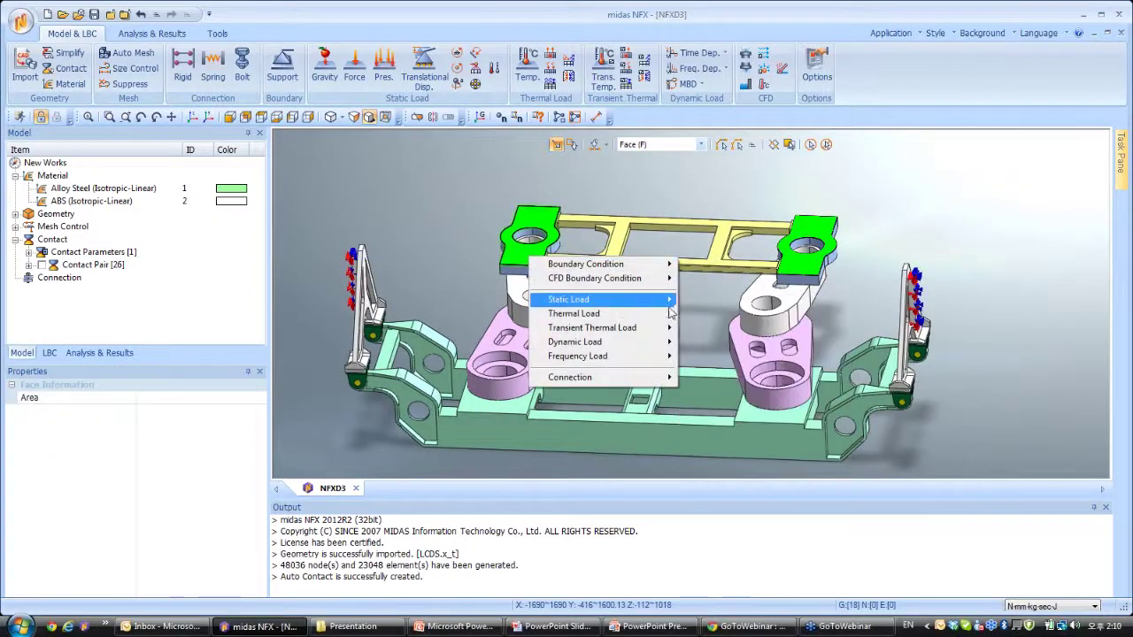
{"action": "mouse_move", "coordinate": [624, 301]}
{"action": "left_click", "coordinate": [712, 336]}
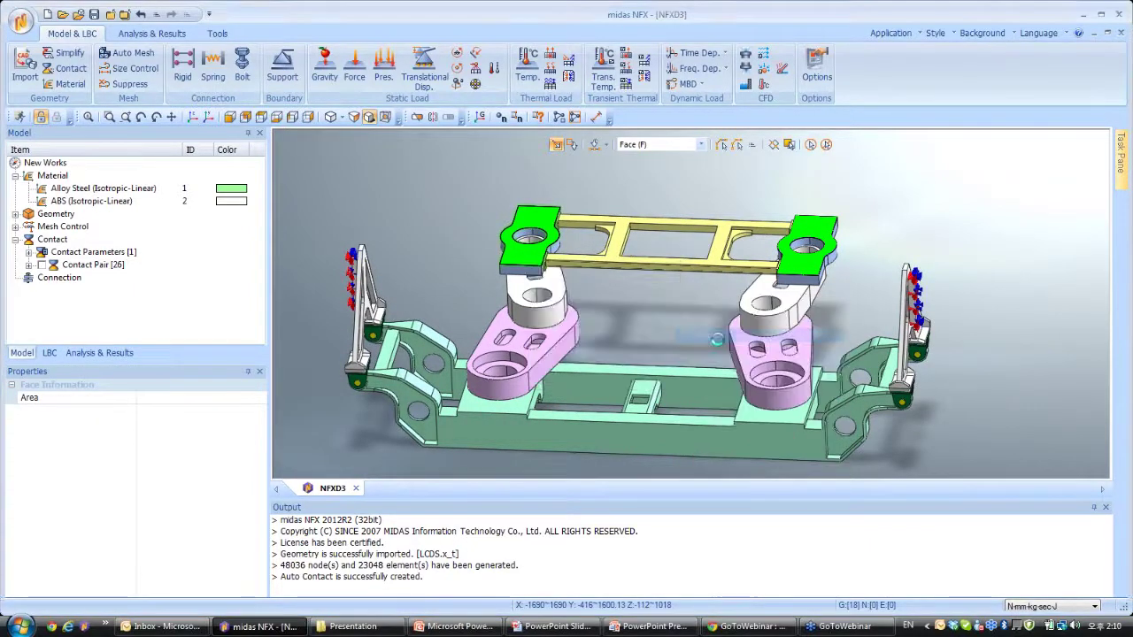
{"action": "type", "text": "-100"}
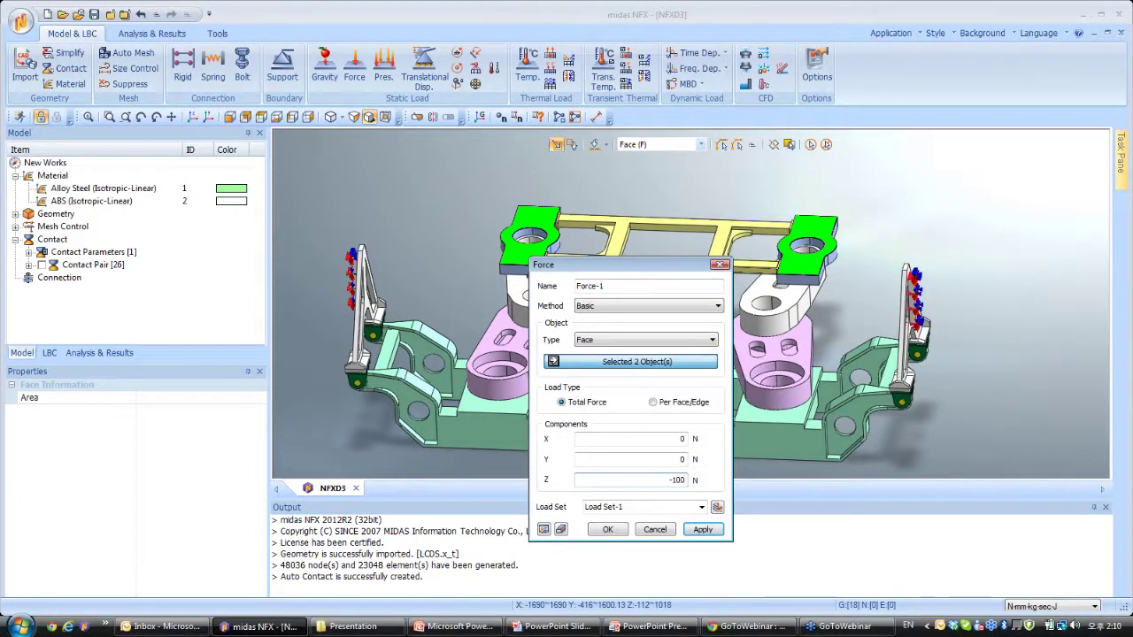
{"action": "left_click", "coordinate": [607, 529]}
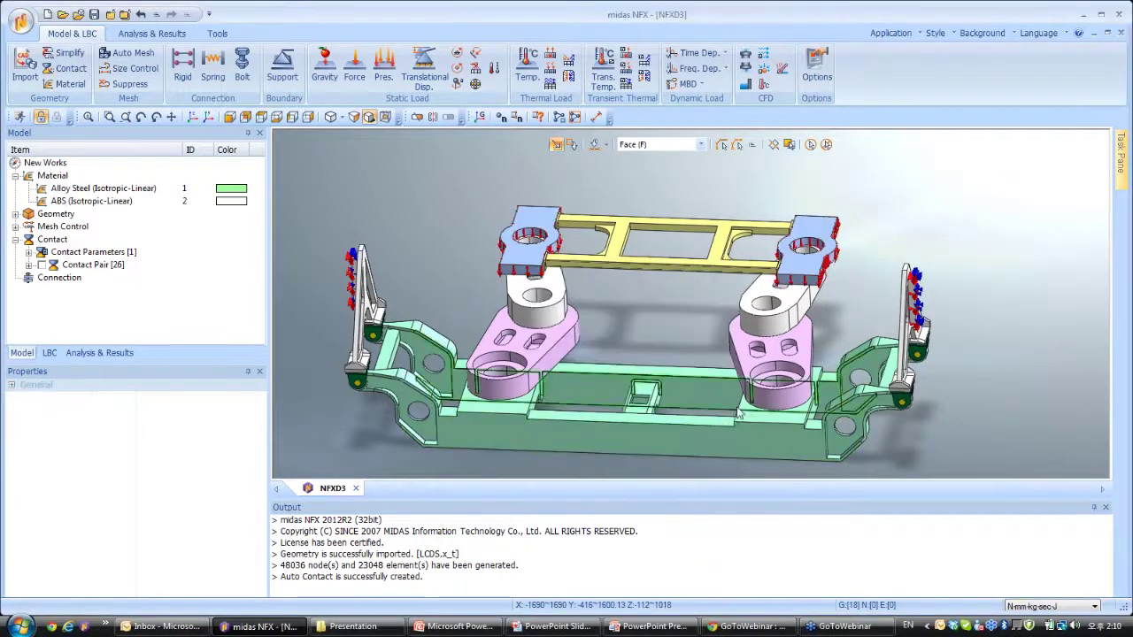
Step: Edit the force on the blue end plates directly from the model and set its Z component to -200 N
{"action": "middle_click_drag", "start_coordinate": [739, 414], "coordinate": [608, 350]}
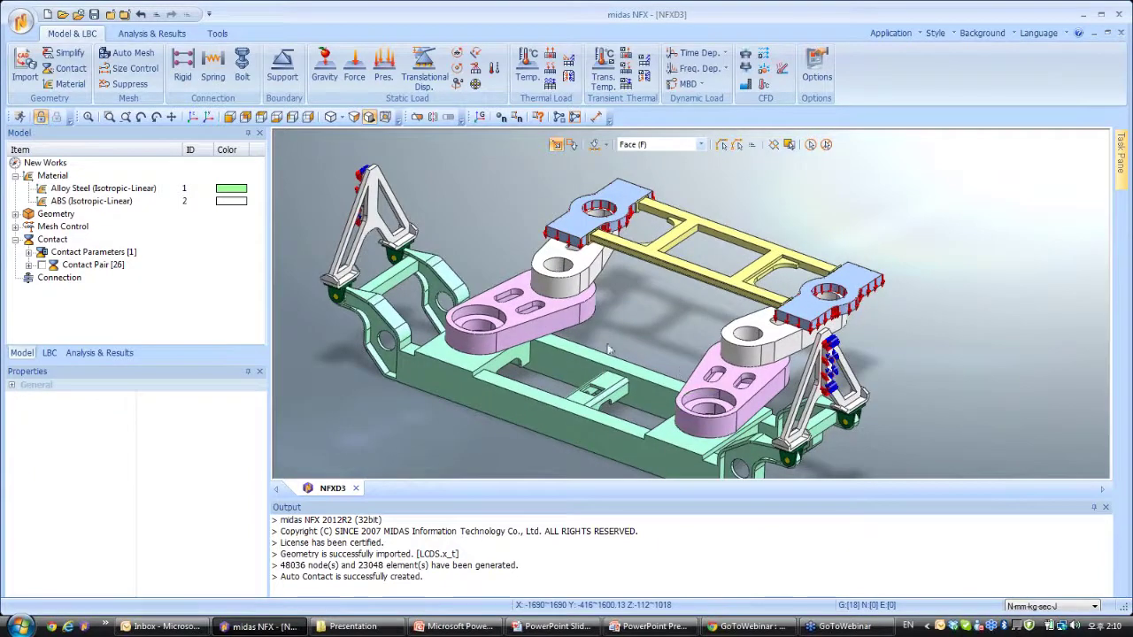
{"action": "middle_click_drag", "start_coordinate": [666, 289], "coordinate": [540, 232]}
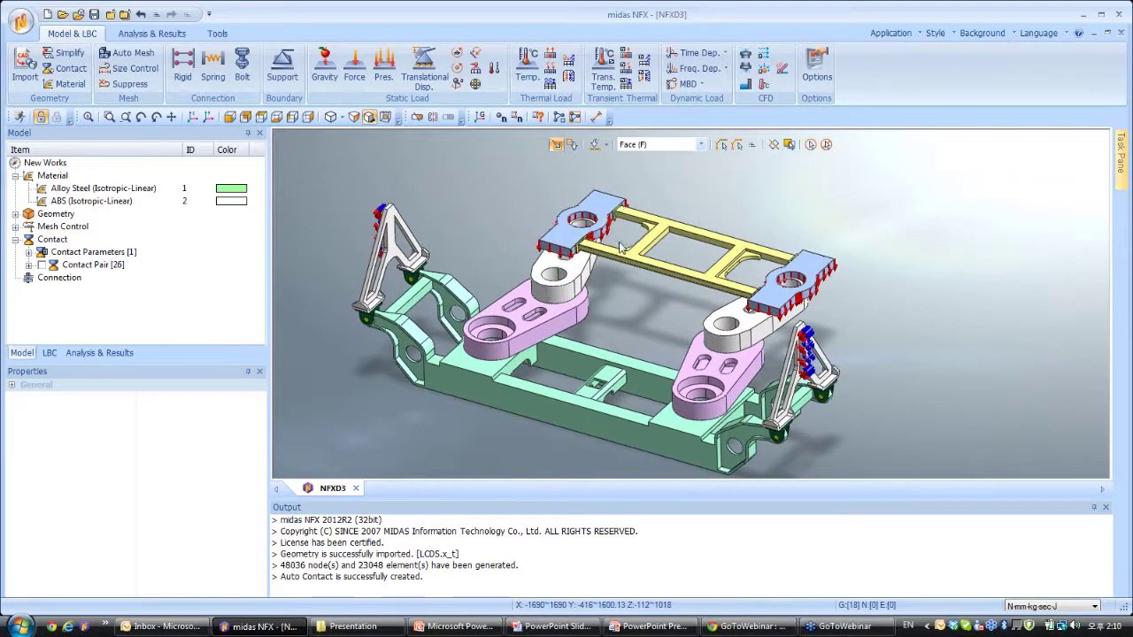
{"action": "left_click", "coordinate": [700, 145]}
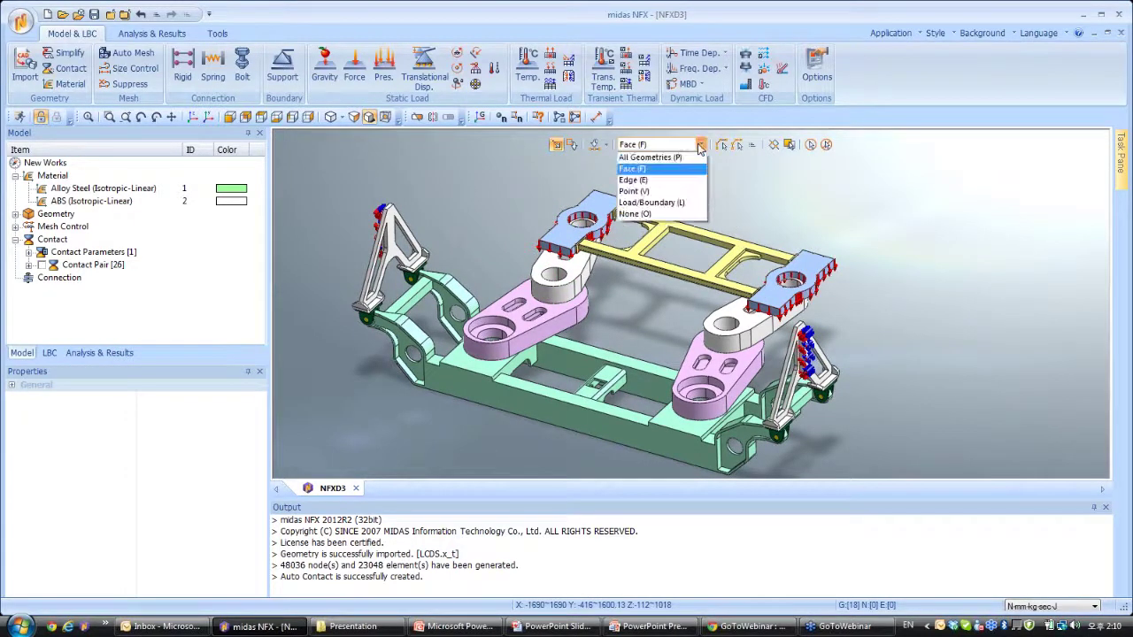
{"action": "left_click", "coordinate": [671, 204]}
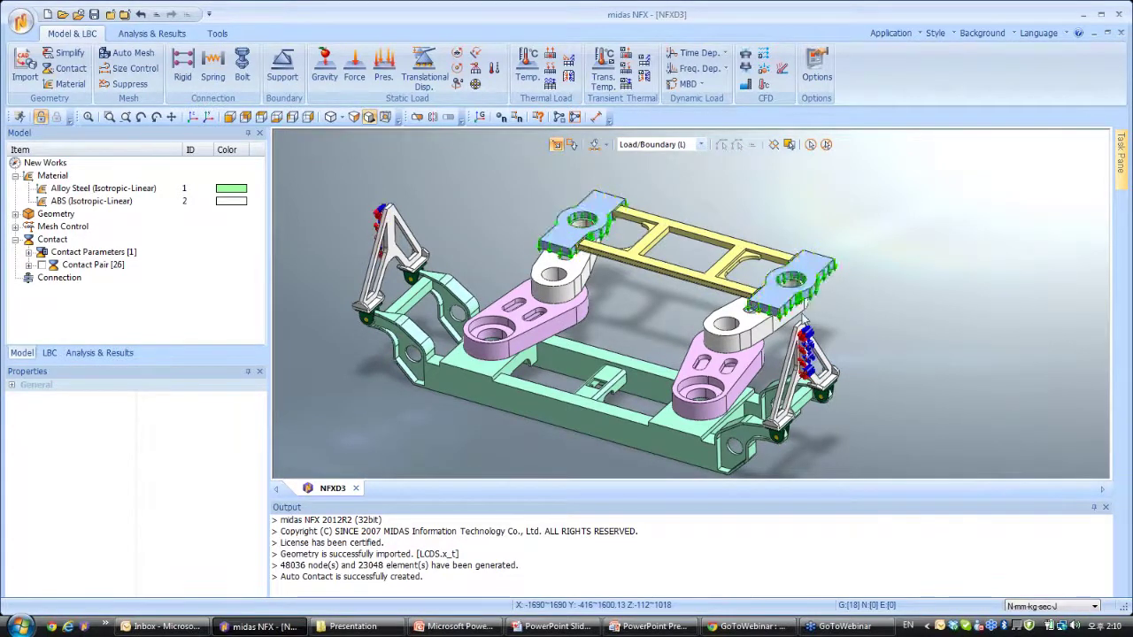
{"action": "right_click", "coordinate": [804, 302]}
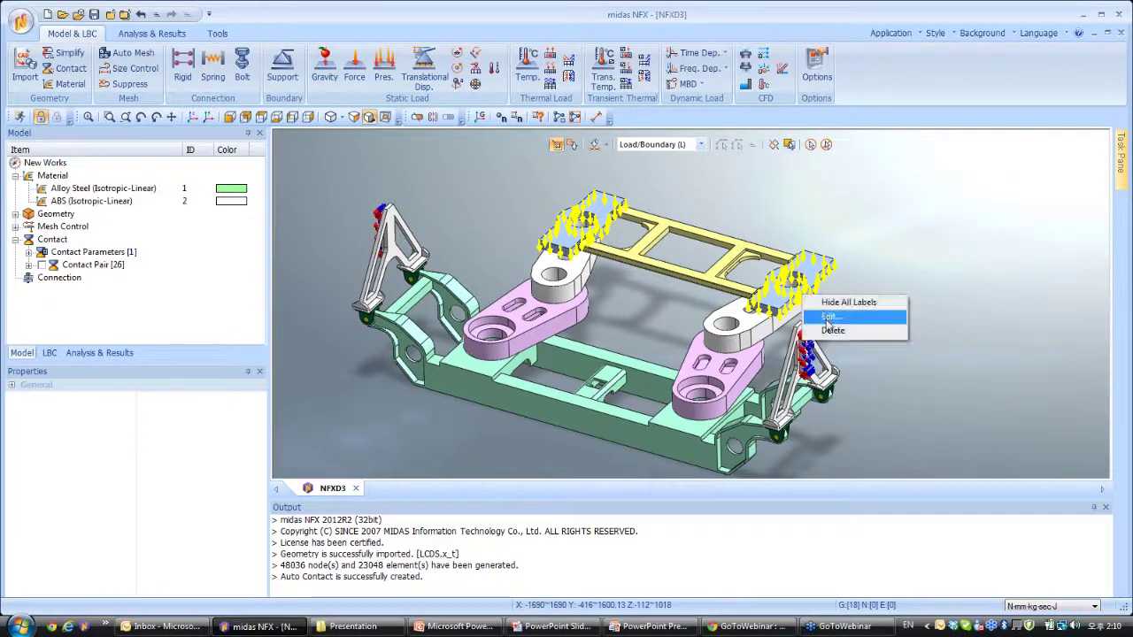
{"action": "left_click", "coordinate": [830, 315]}
{"action": "left_click_drag", "start_coordinate": [836, 309], "coordinate": [582, 221]}
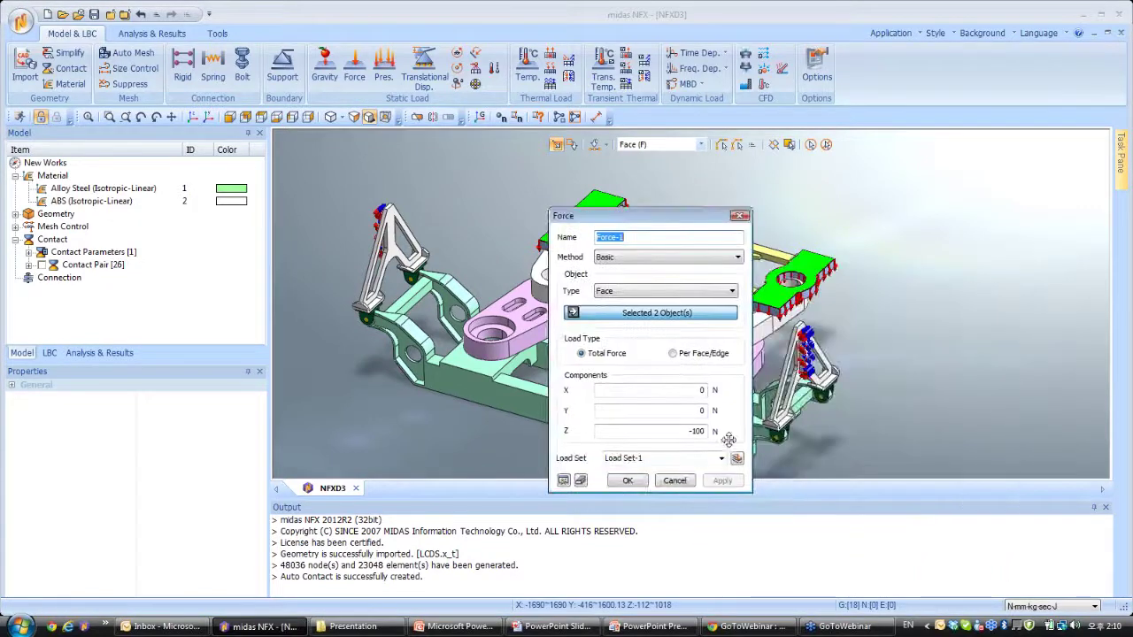
{"action": "double_click", "coordinate": [699, 431]}
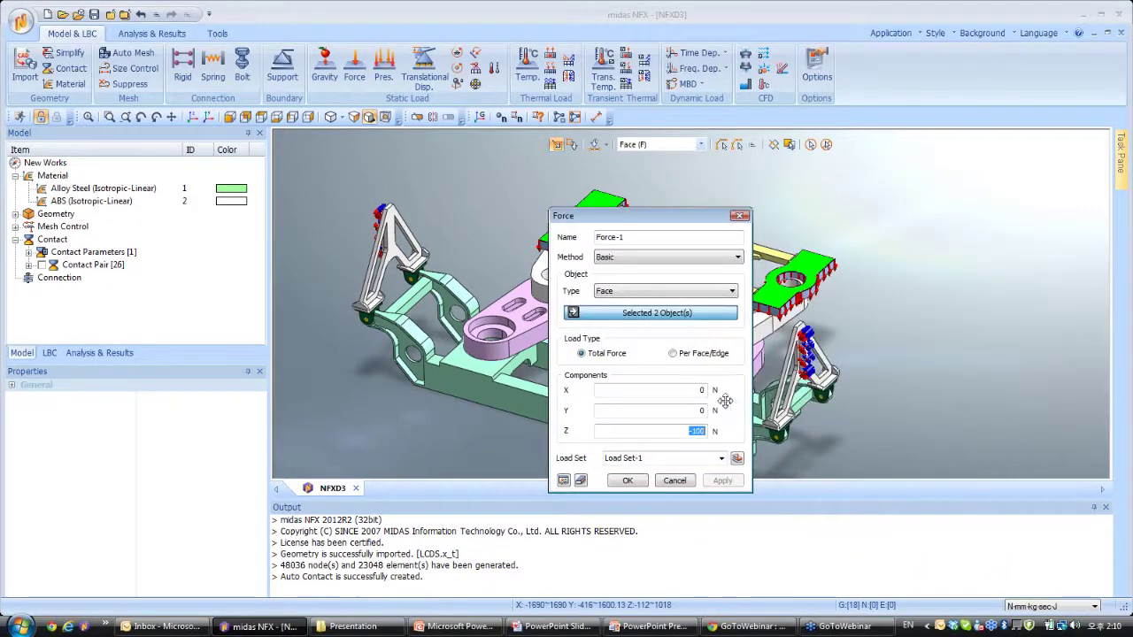
{"action": "type", "text": "-20"}
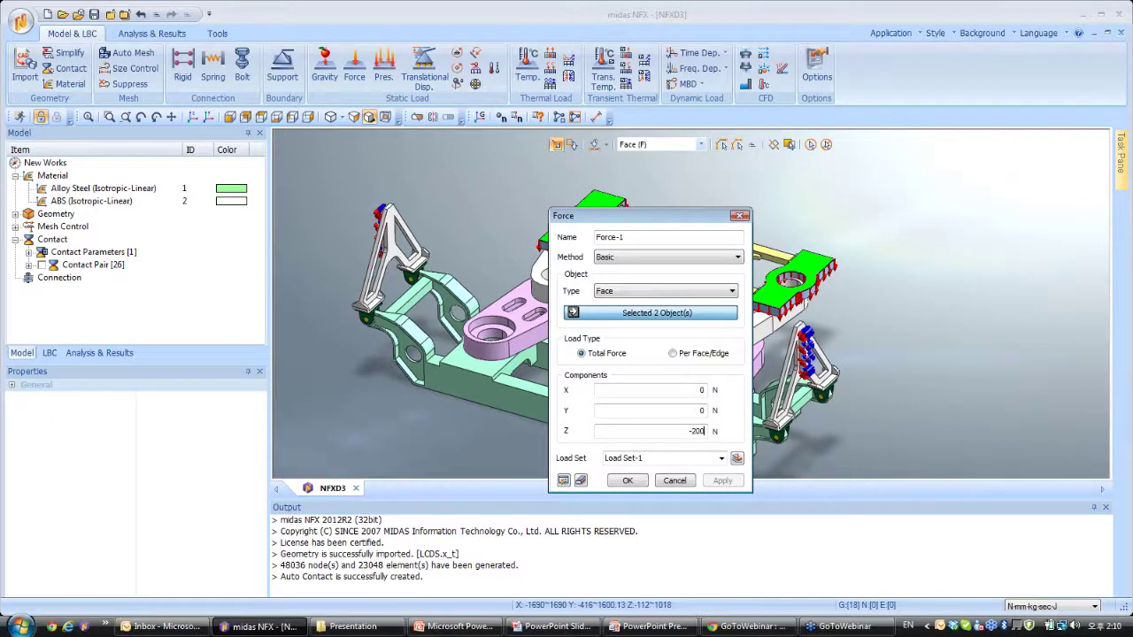
{"action": "left_click", "coordinate": [627, 479]}
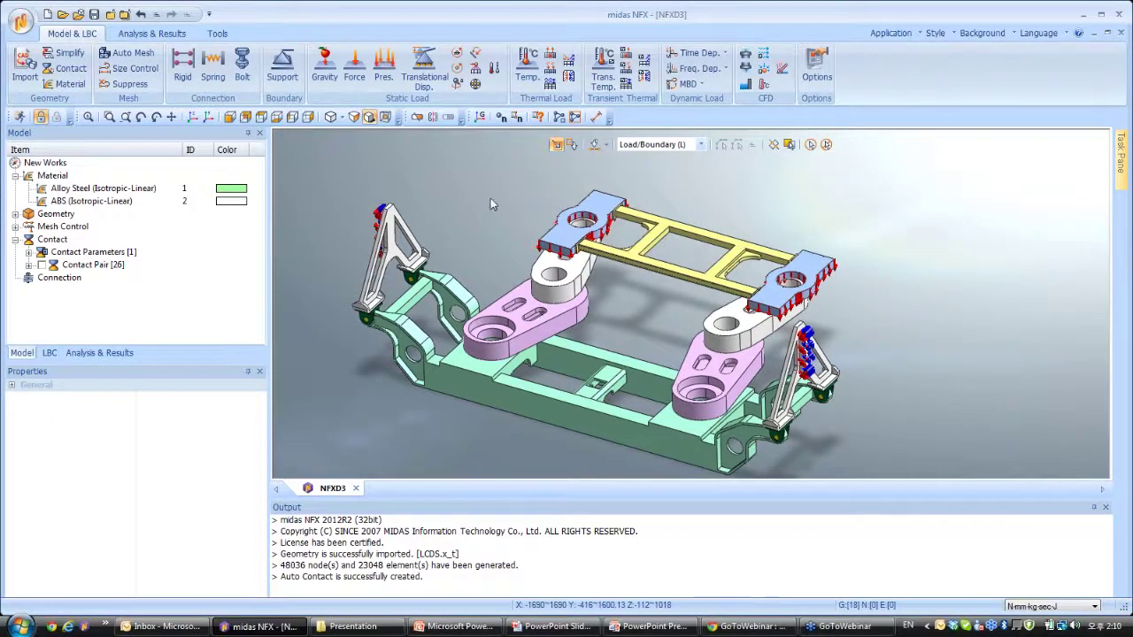
Step: Auto mesh all 18 bodies using the High Speed Tetra Mesher with a maximum element size of 173.84 mm
{"action": "middle_click_drag", "start_coordinate": [493, 201], "coordinate": [506, 199]}
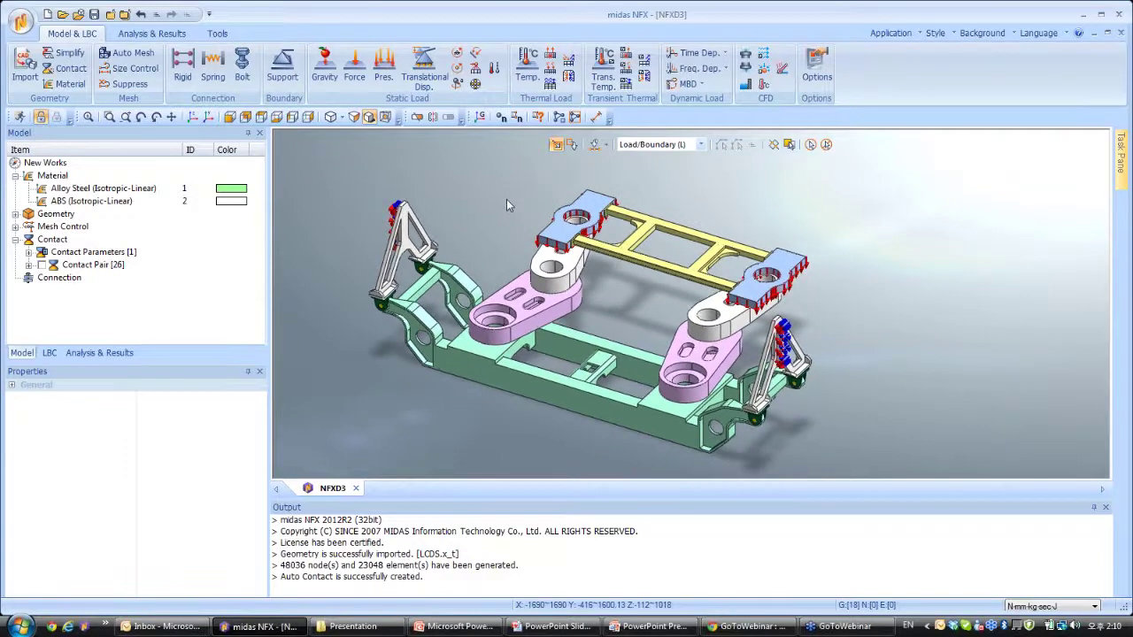
{"action": "left_click", "coordinate": [132, 53]}
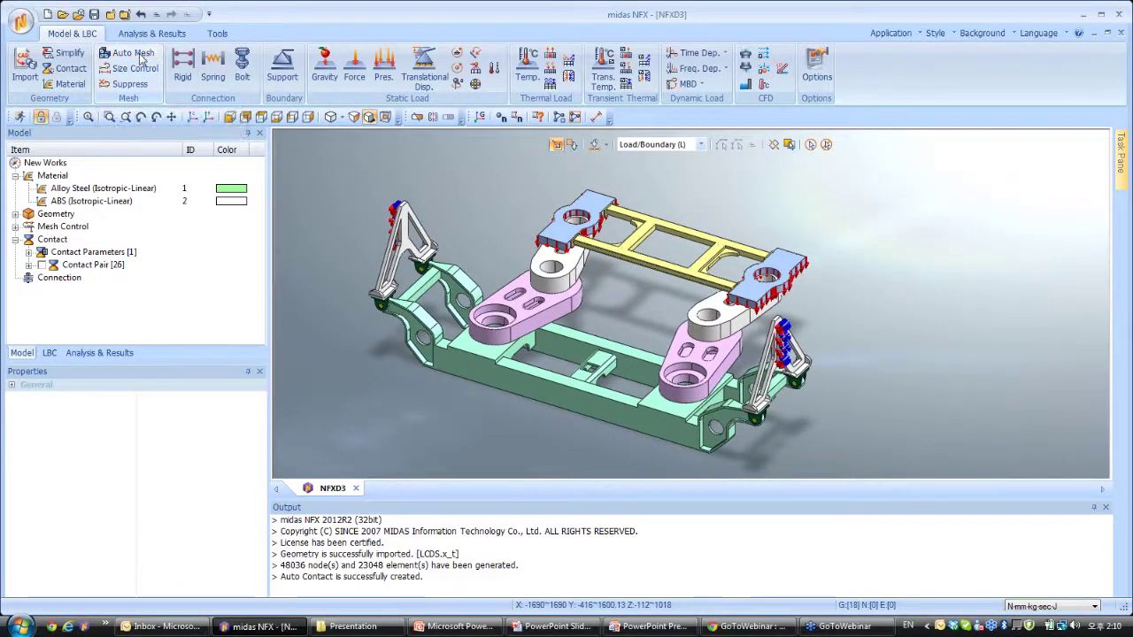
{"action": "left_click_drag", "start_coordinate": [153, 148], "coordinate": [279, 188]}
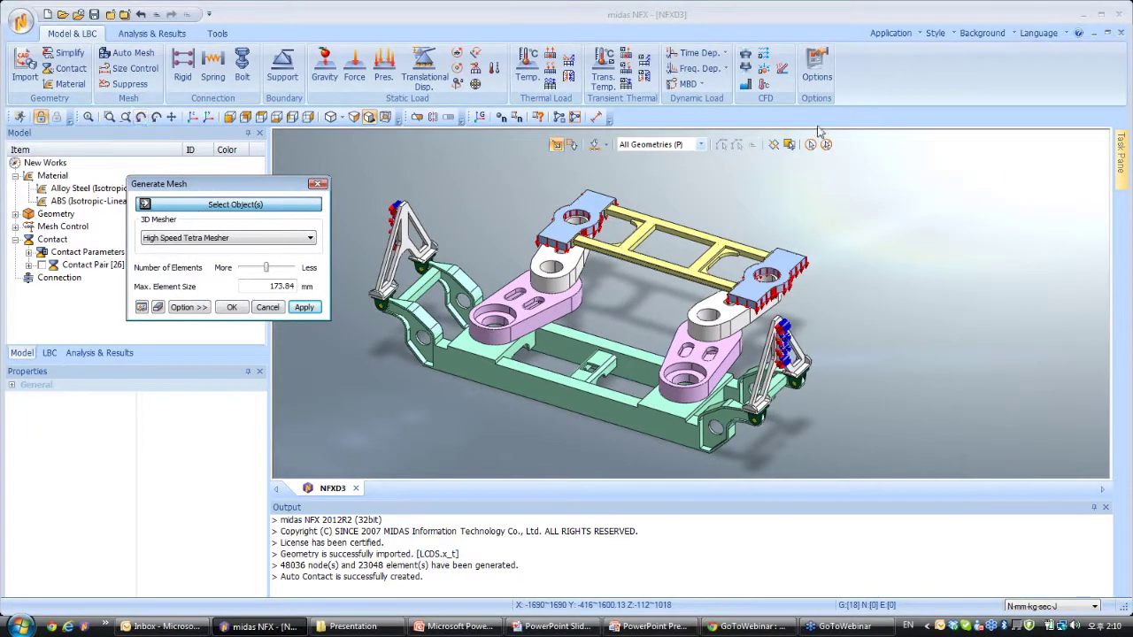
{"action": "left_click", "coordinate": [810, 144]}
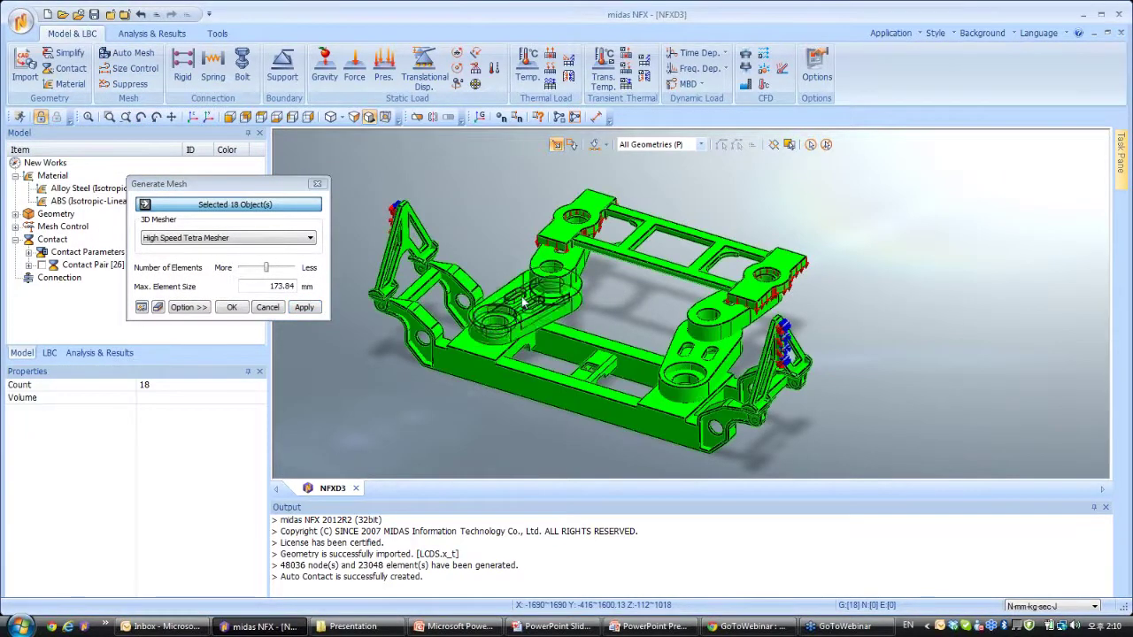
{"action": "left_click", "coordinate": [197, 239]}
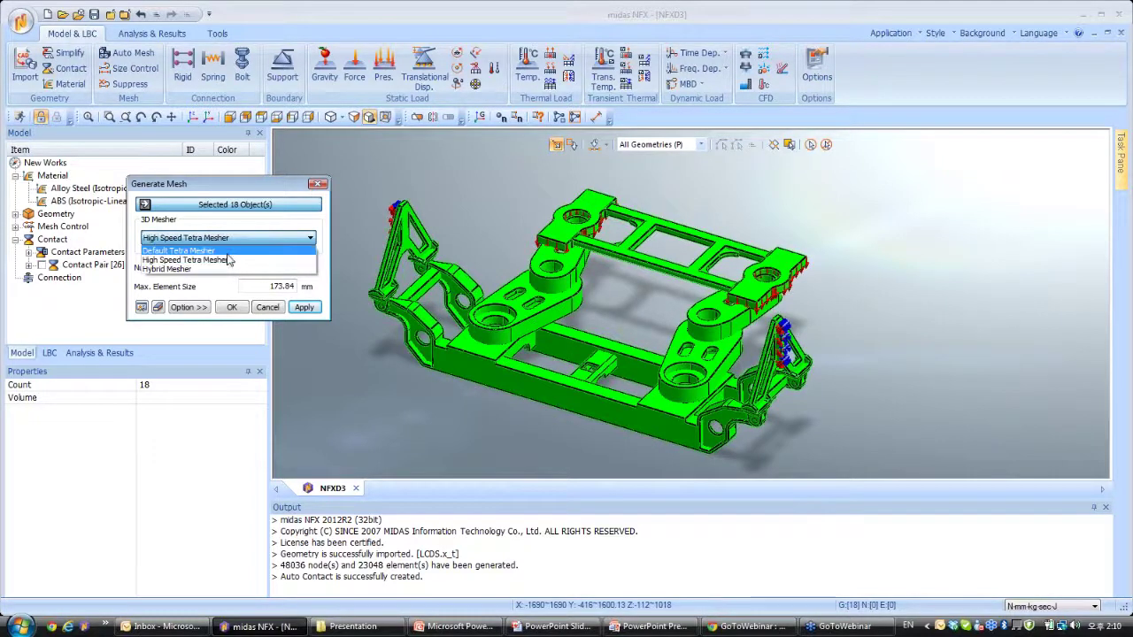
{"action": "left_click", "coordinate": [227, 260]}
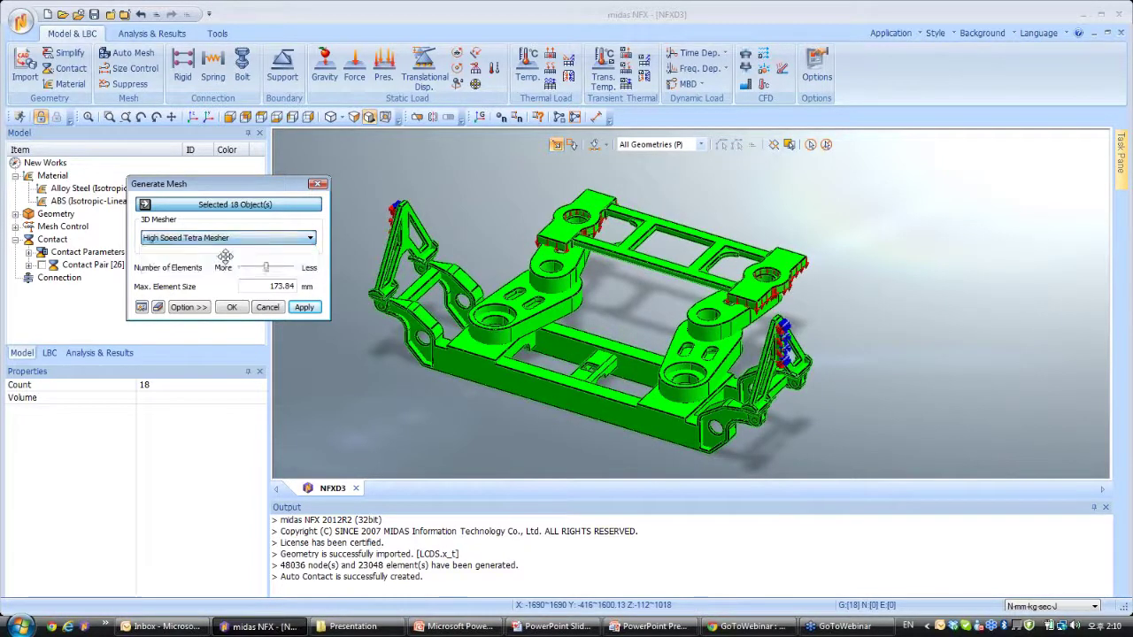
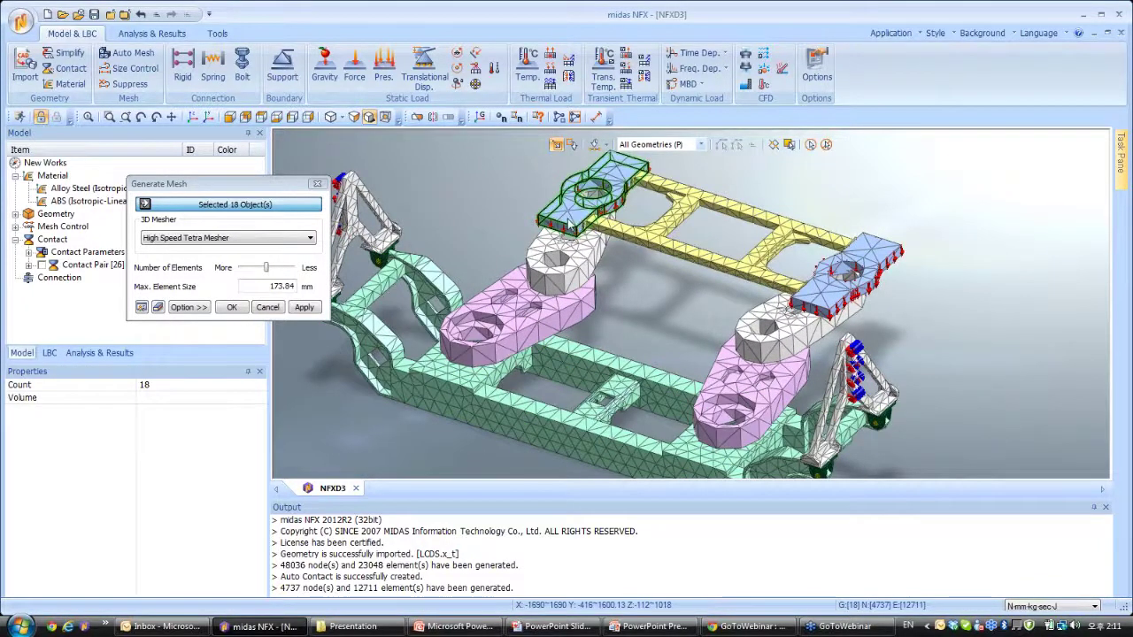
Step: Remesh the two blue end plates at 125.17 mm and the two pink arms at 86.922 mm maximum element size
{"action": "left_click", "coordinate": [588, 181]}
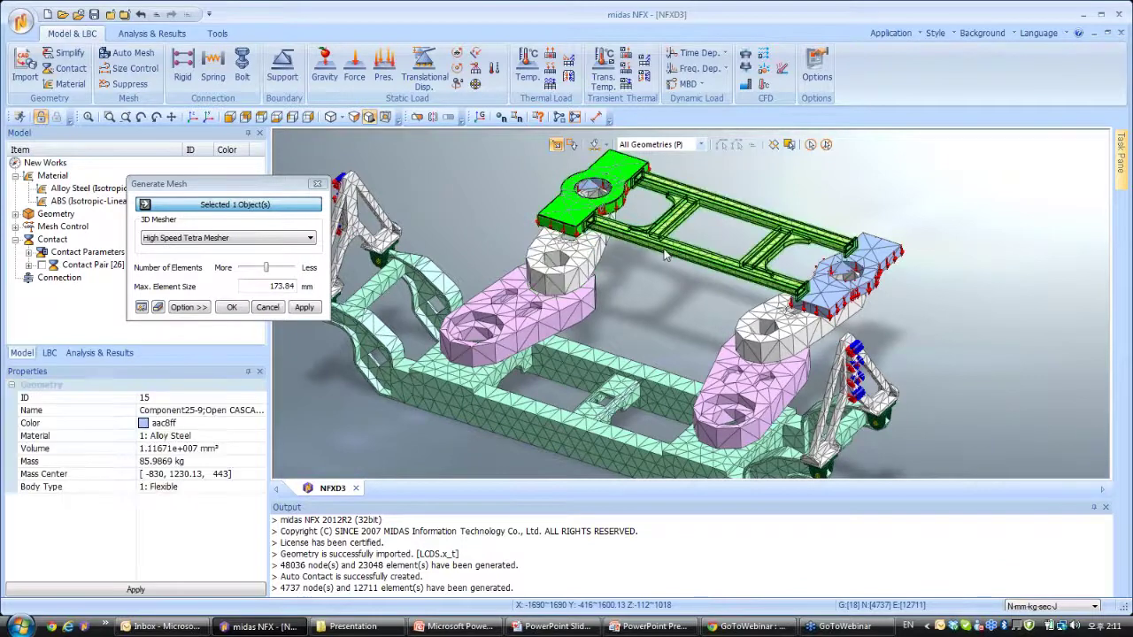
{"action": "left_click", "coordinate": [841, 296]}
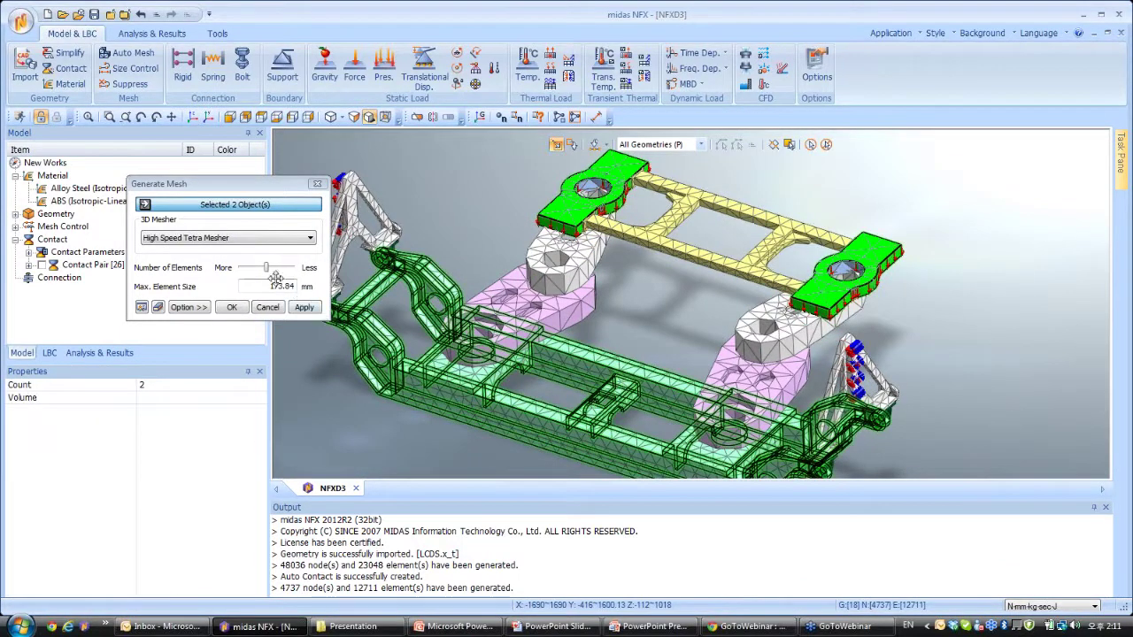
{"action": "left_click_drag", "start_coordinate": [267, 272], "coordinate": [262, 275]}
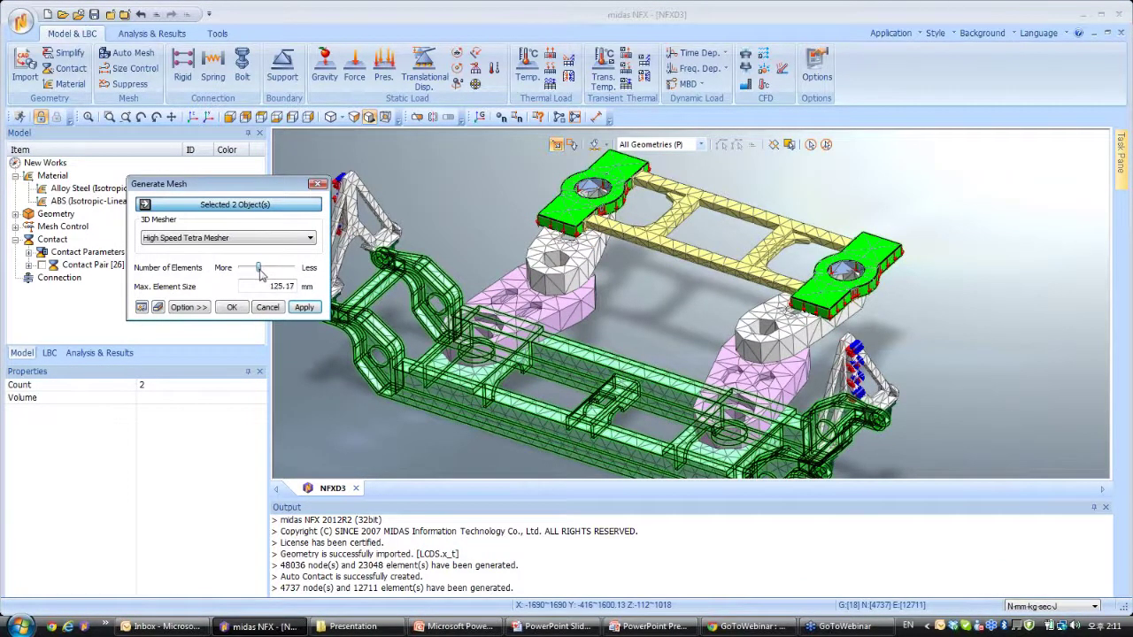
{"action": "left_click", "coordinate": [301, 306]}
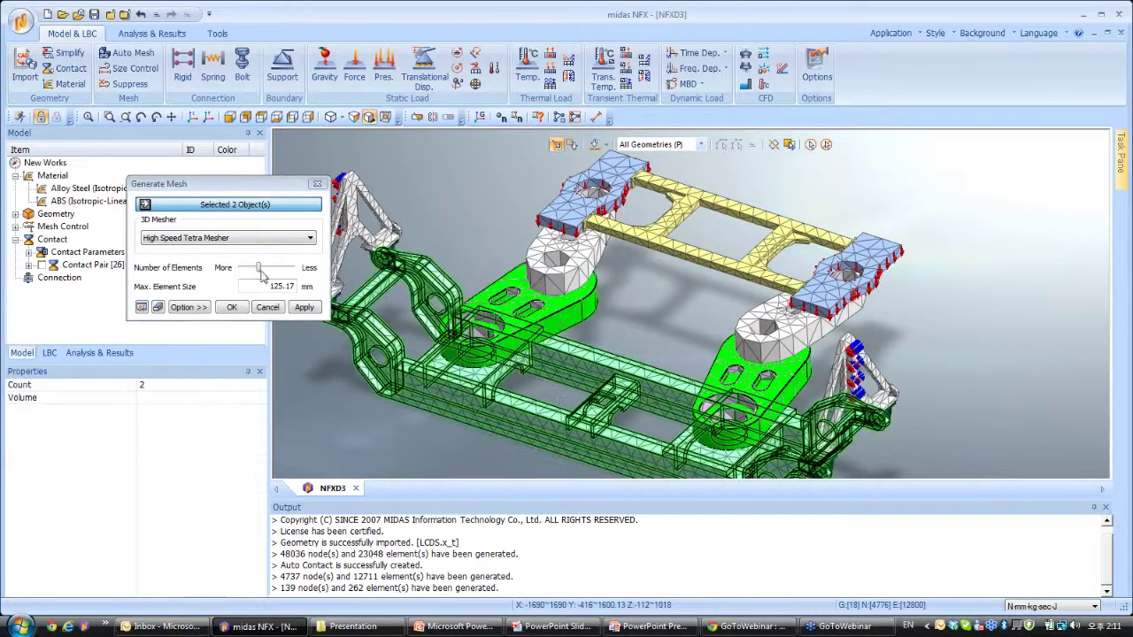
{"action": "left_click_drag", "start_coordinate": [262, 271], "coordinate": [254, 273]}
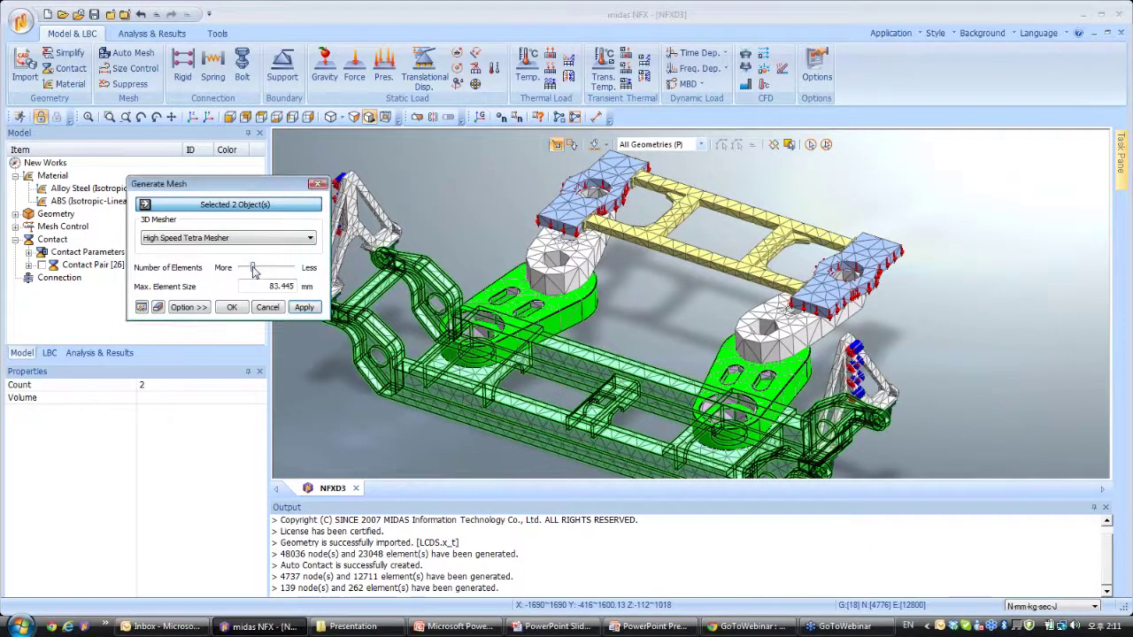
{"action": "left_click", "coordinate": [306, 308]}
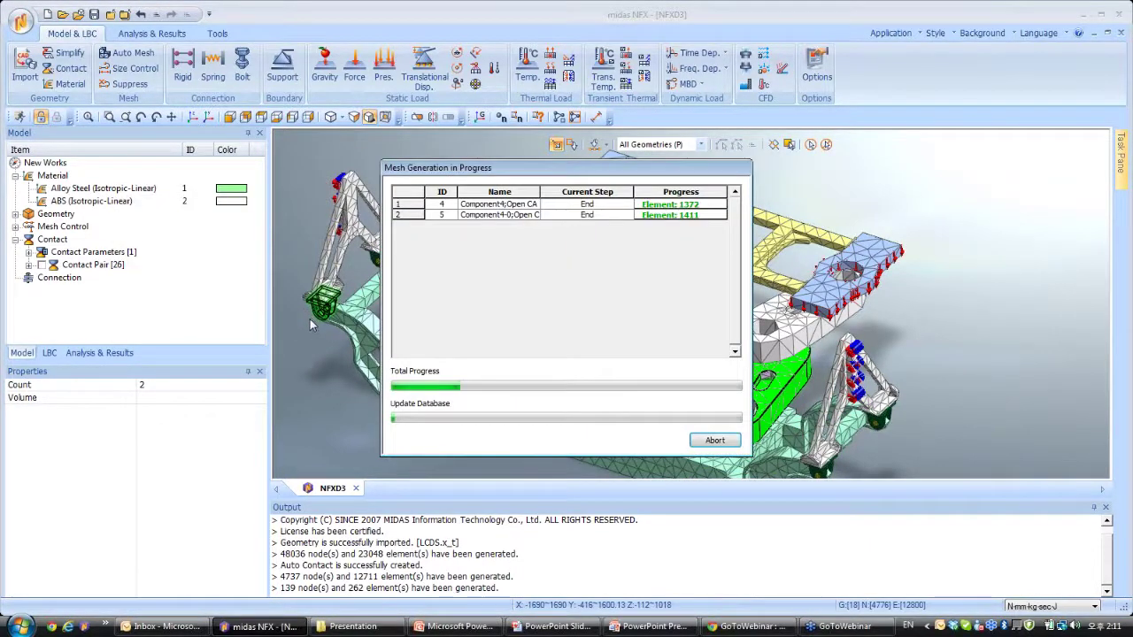
Step: Remesh the two white triangular brackets with the Hybrid Mesher at a maximum element size of 36.507 mm and inspect the resulting mesh
{"action": "middle_click_drag", "start_coordinate": [478, 443], "coordinate": [610, 354]}
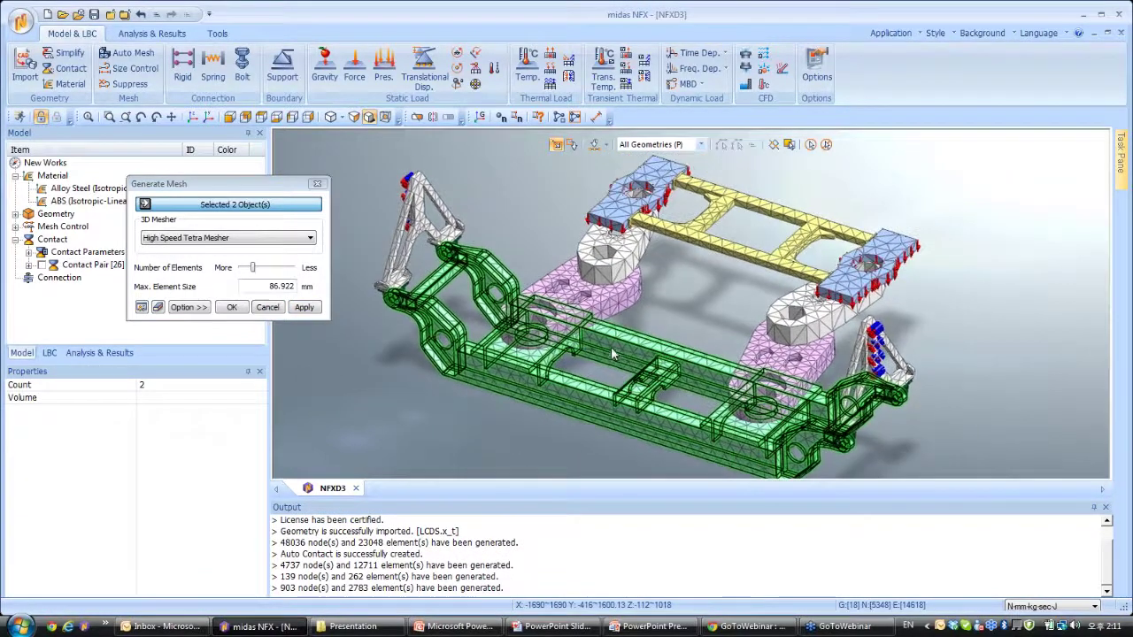
{"action": "left_click", "coordinate": [416, 208]}
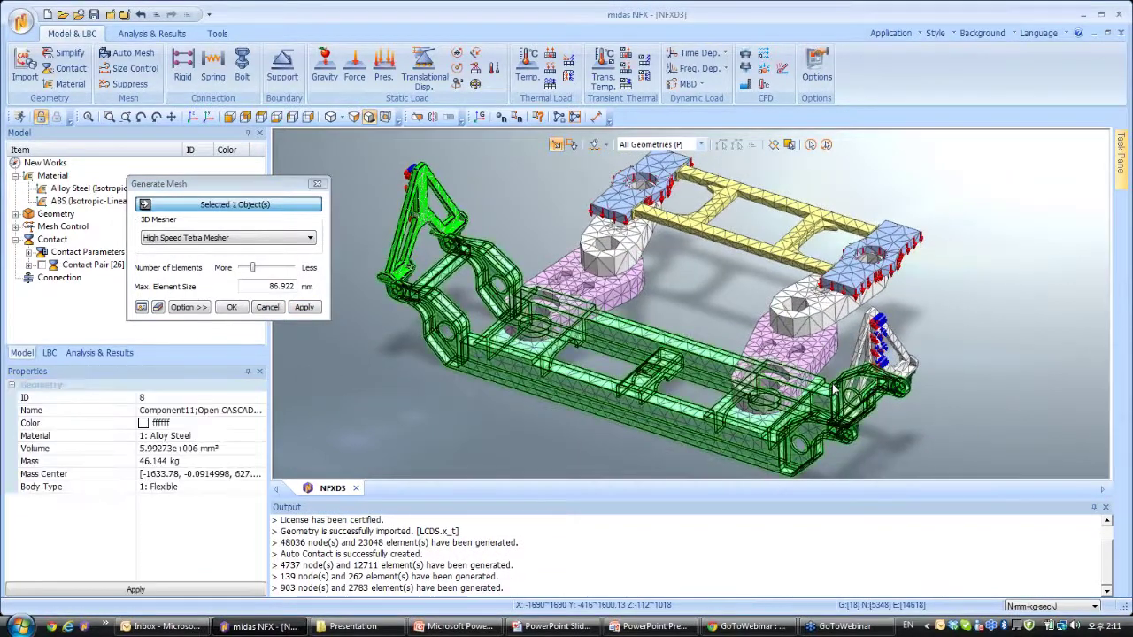
{"action": "left_click", "coordinate": [865, 391]}
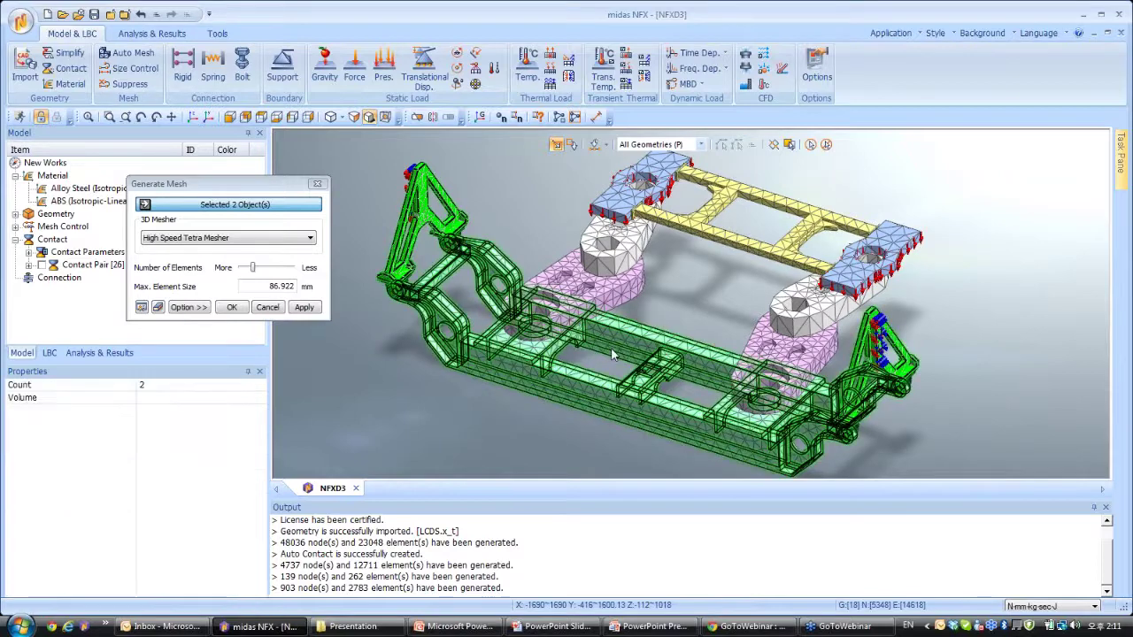
{"action": "left_click", "coordinate": [212, 238]}
{"action": "left_click", "coordinate": [239, 266]}
{"action": "left_click_drag", "start_coordinate": [254, 271], "coordinate": [248, 273]}
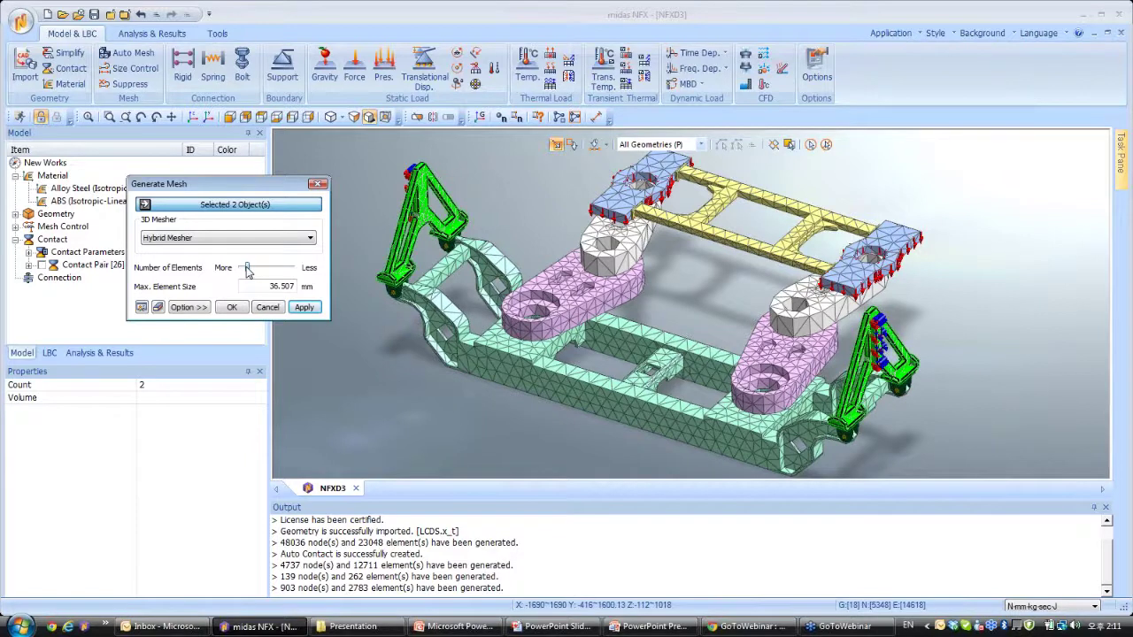
{"action": "left_click", "coordinate": [298, 306]}
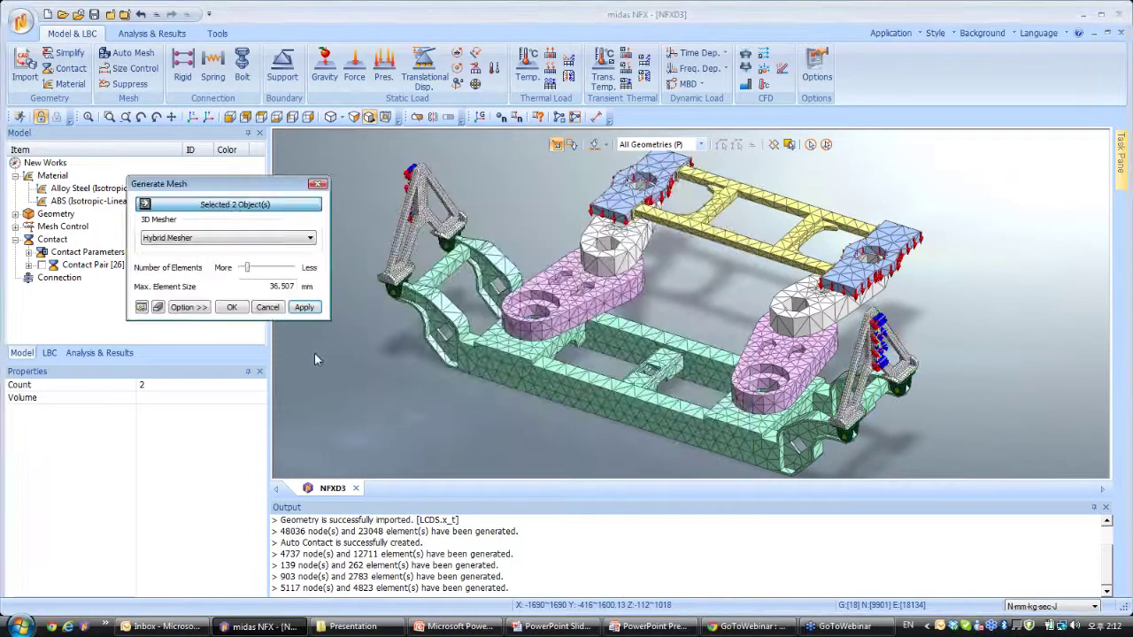
{"action": "left_click", "coordinate": [267, 307]}
{"action": "key", "text": "l"}
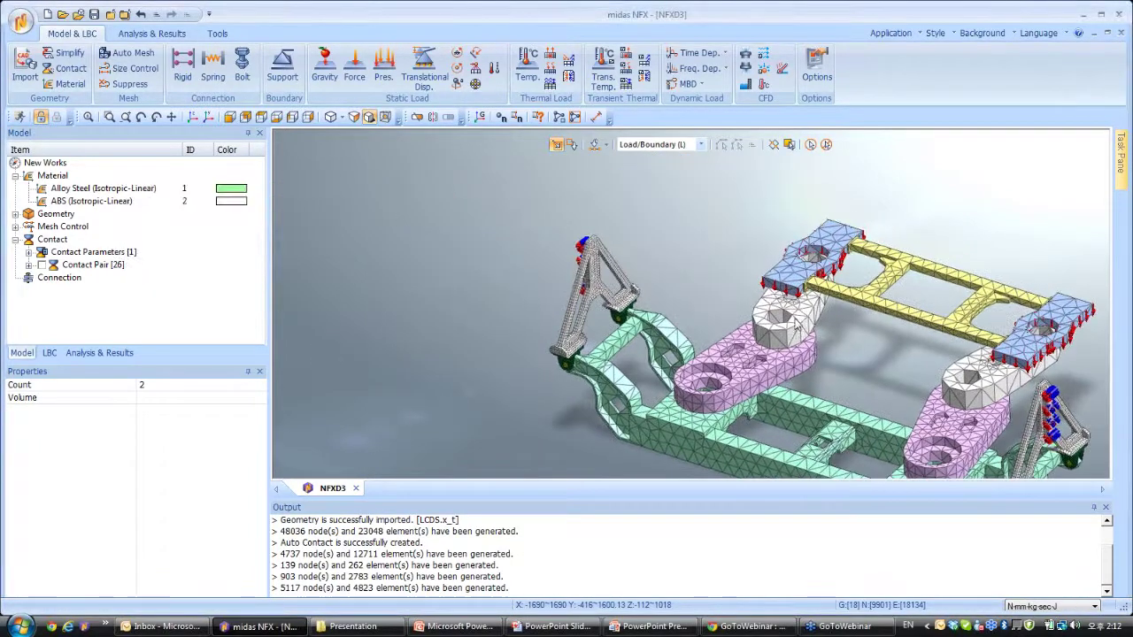
{"action": "scroll", "coordinate": [644, 288], "scroll_direction": "up", "scroll_amount": 5}
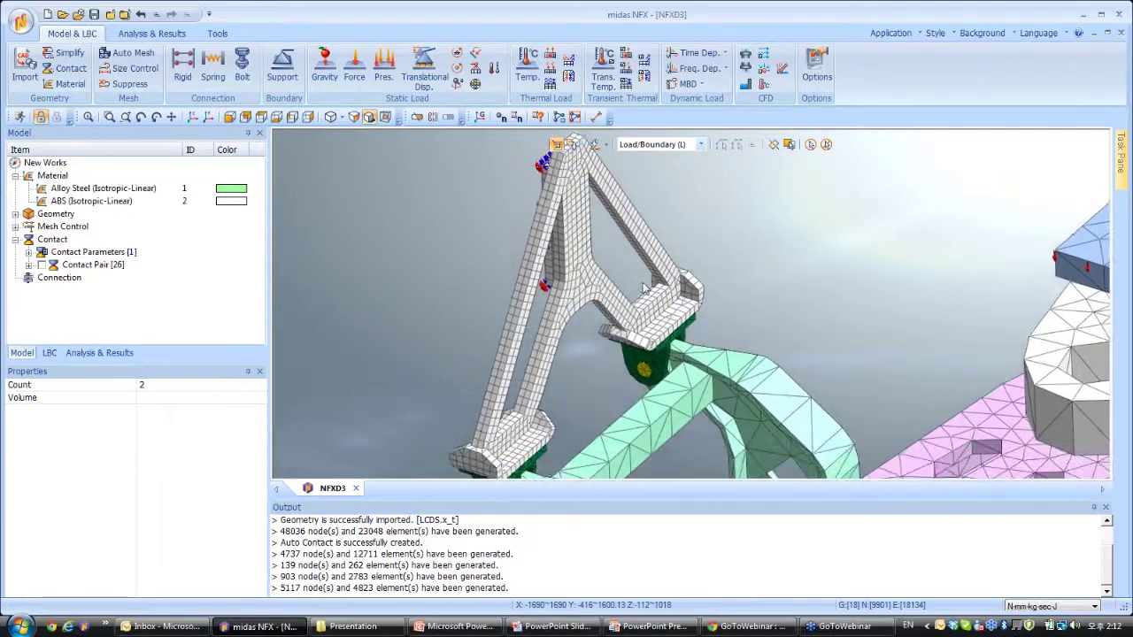
{"action": "middle_click_drag", "start_coordinate": [547, 363], "coordinate": [858, 381]}
{"action": "mouse_move", "coordinate": [660, 308]}
{"action": "middle_mouse_down"}
{"action": "mouse_move", "coordinate": [650, 294]}
{"action": "mouse_move", "coordinate": [650, 305]}
{"action": "middle_mouse_up"}
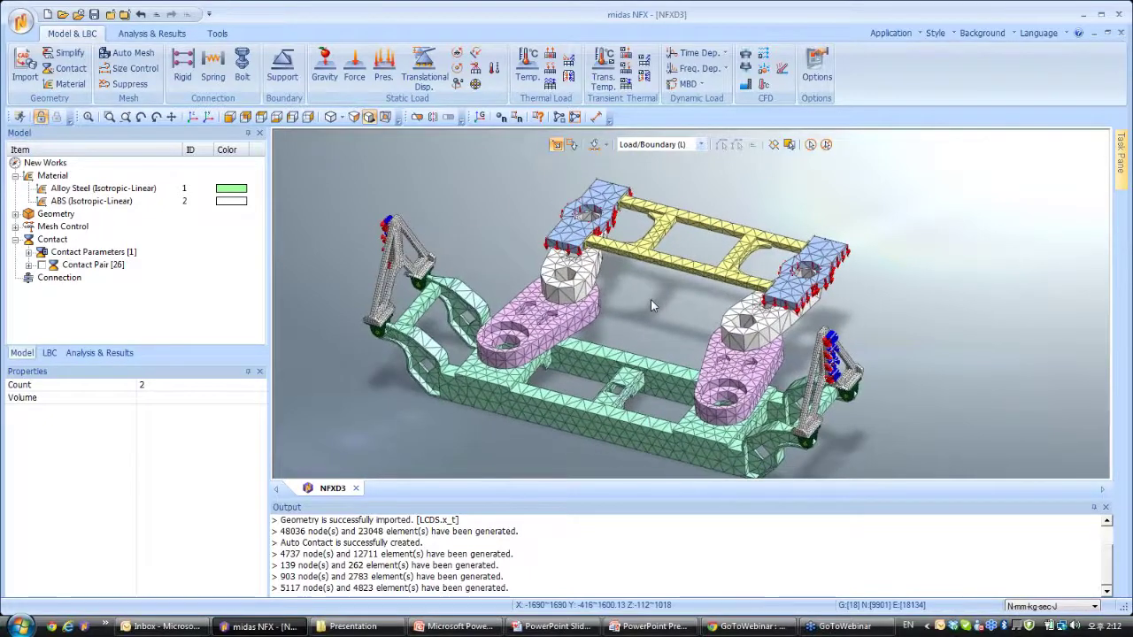
Step: Set up a general analysis case titled Case1 with the Linear Static solution type
{"action": "left_click", "coordinate": [98, 353]}
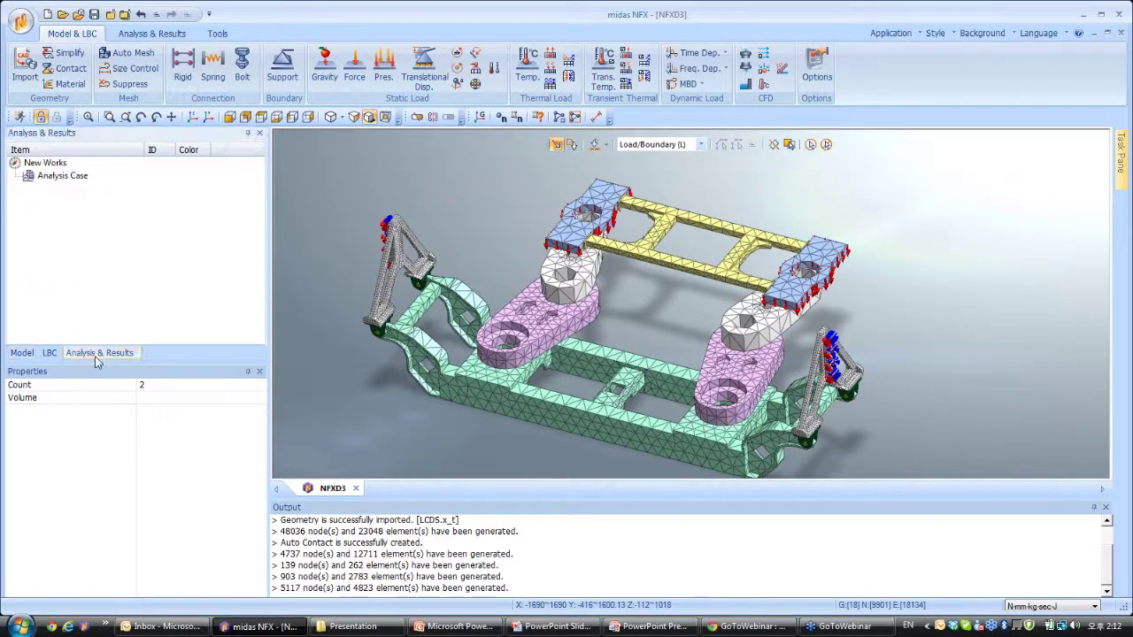
{"action": "left_click", "coordinate": [164, 34]}
{"action": "left_click", "coordinate": [26, 69]}
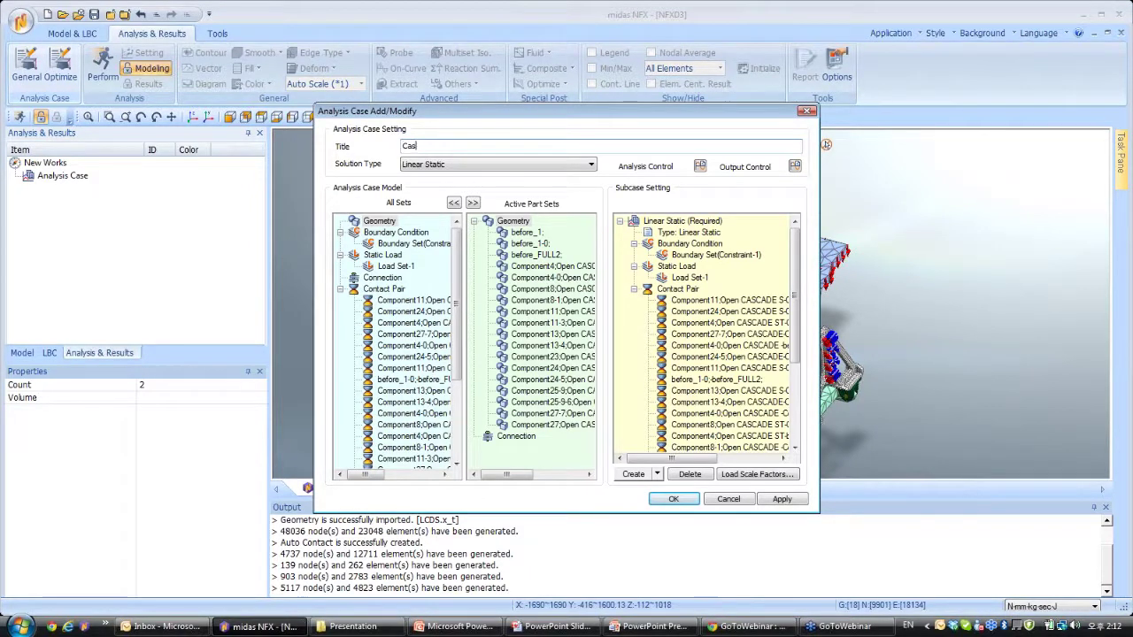
{"action": "left_click", "coordinate": [460, 166]}
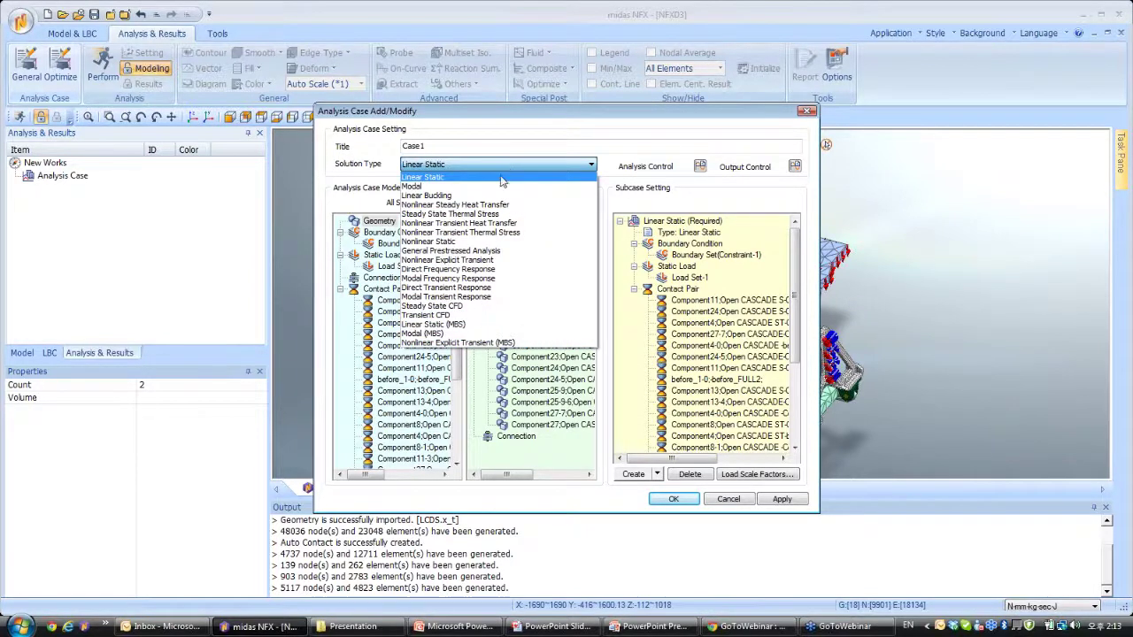
{"action": "left_click", "coordinate": [444, 178]}
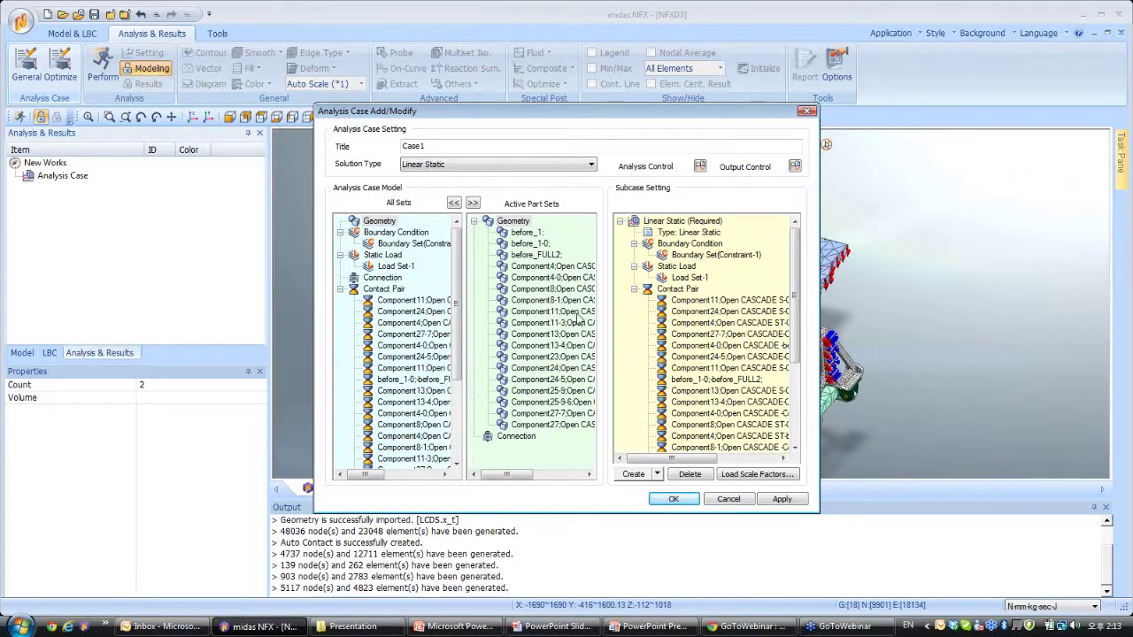
Step: Take the last three components out of the case's active part sets and put them back
{"action": "left_click_drag", "start_coordinate": [520, 427], "coordinate": [379, 222]}
{"action": "left_click_drag", "start_coordinate": [529, 414], "coordinate": [379, 223]}
{"action": "left_click_drag", "start_coordinate": [536, 404], "coordinate": [381, 223]}
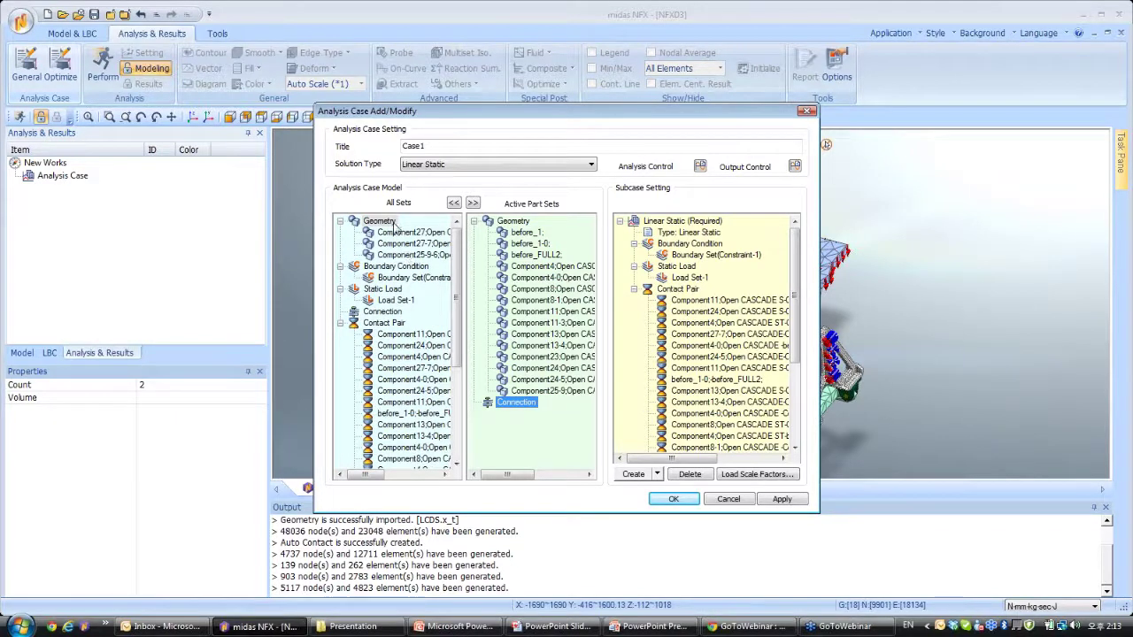
{"action": "left_click_drag", "start_coordinate": [411, 236], "coordinate": [512, 239]}
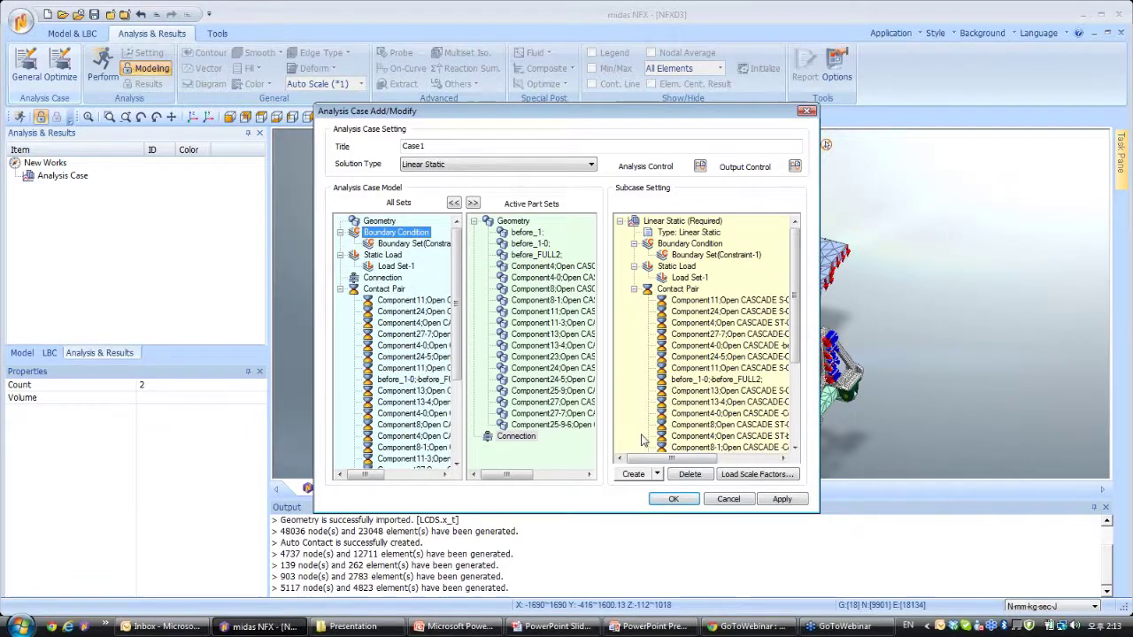
Step: Confirm the analysis case Case1 and solve it
{"action": "left_click", "coordinate": [673, 499]}
{"action": "right_click", "coordinate": [85, 189]}
{"action": "left_click", "coordinate": [86, 190]}
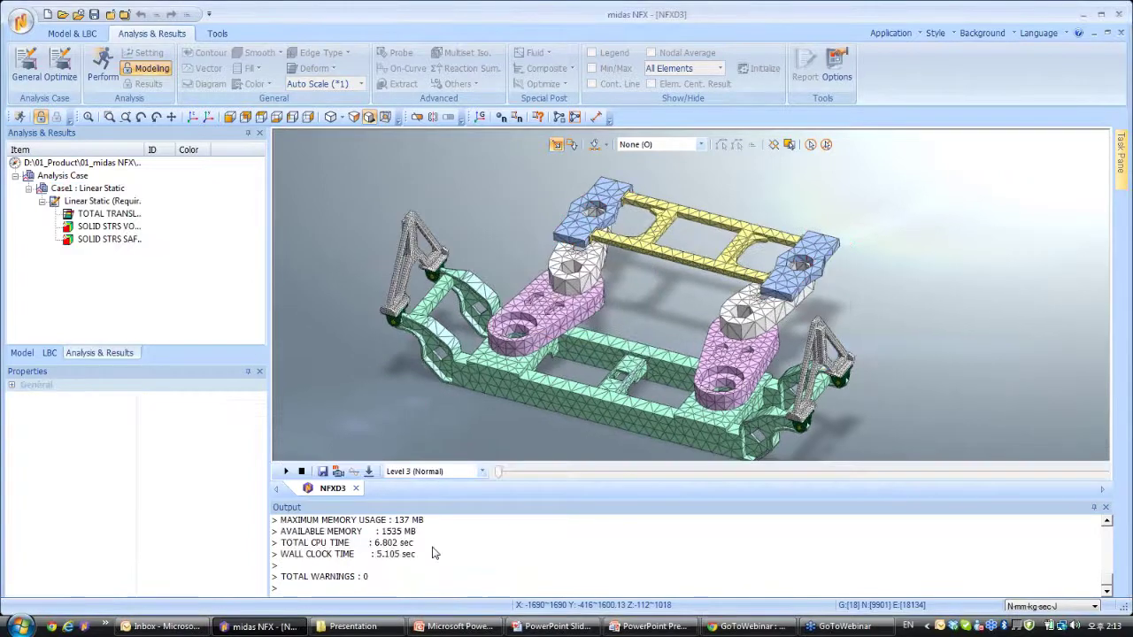
Step: Review the total translation, von Mises stress and safety factor contours of the Linear Static subcase
{"action": "double_click", "coordinate": [133, 214]}
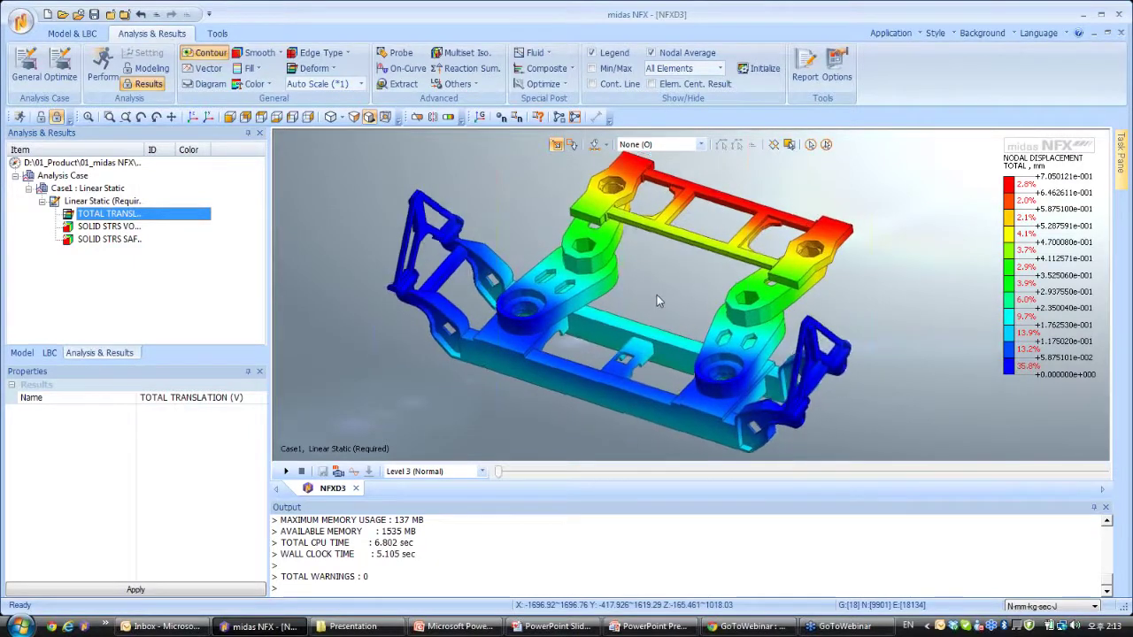
{"action": "double_click", "coordinate": [146, 149]}
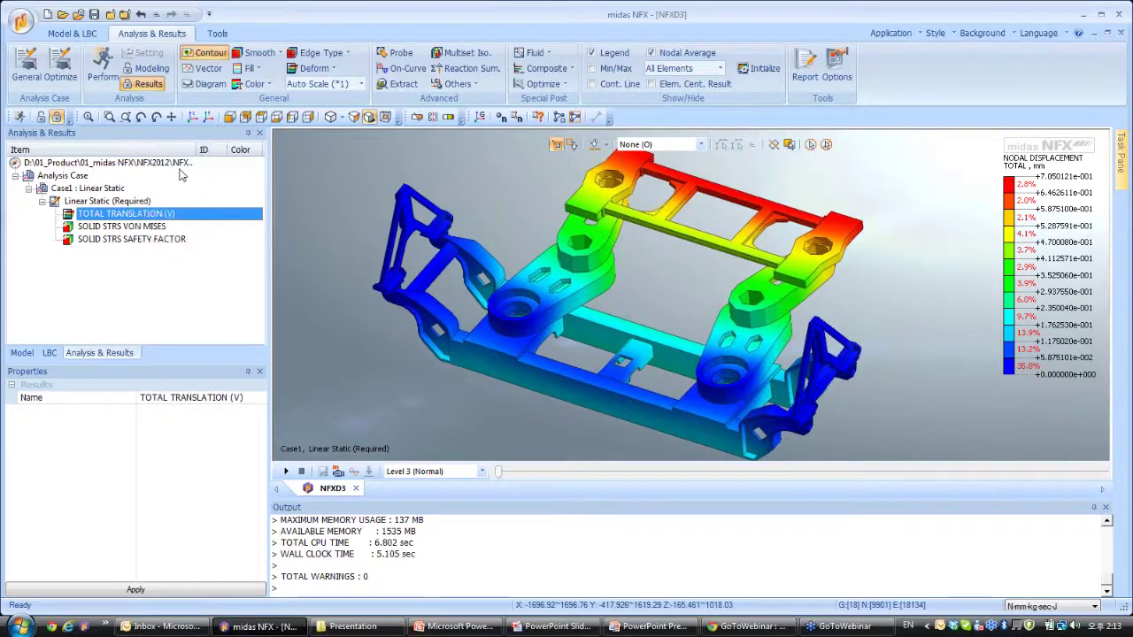
{"action": "left_click", "coordinate": [158, 227]}
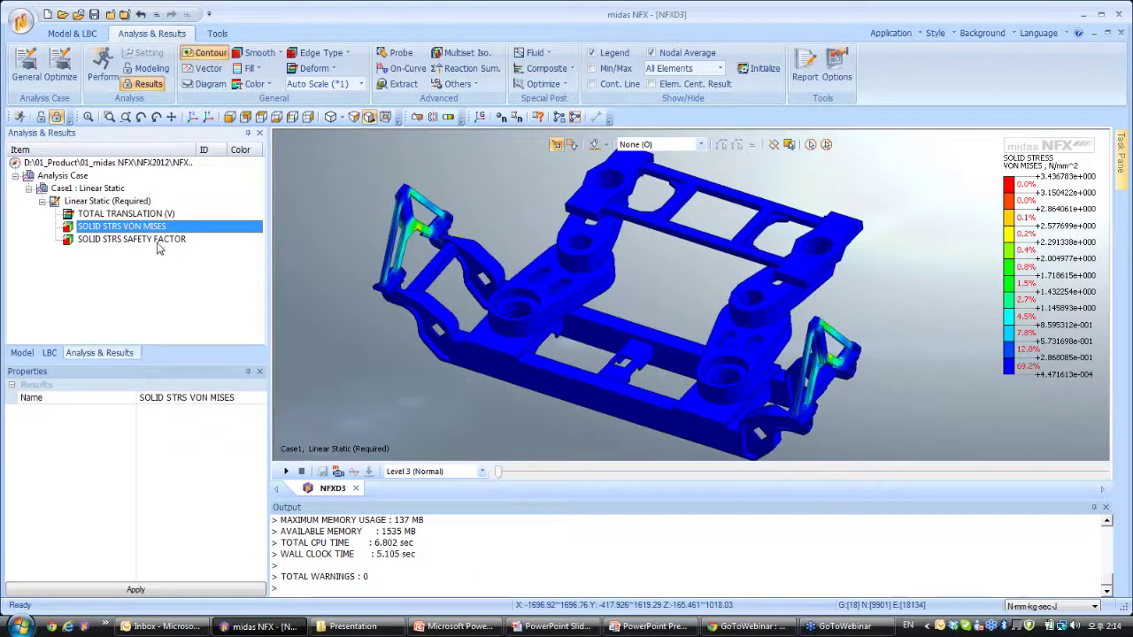
{"action": "left_click", "coordinate": [158, 242]}
{"action": "left_click", "coordinate": [157, 227]}
Step: Insert the TOTAL SPC FORCE (V) result under the Linear Static subcase and display it
{"action": "right_click", "coordinate": [125, 203]}
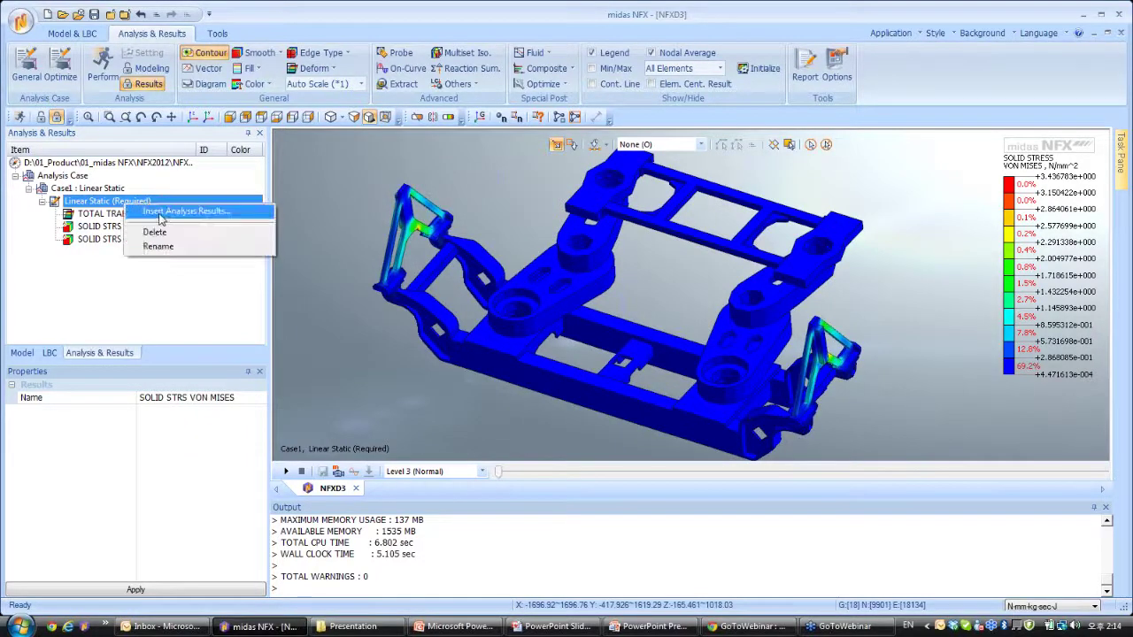
{"action": "left_click", "coordinate": [160, 215]}
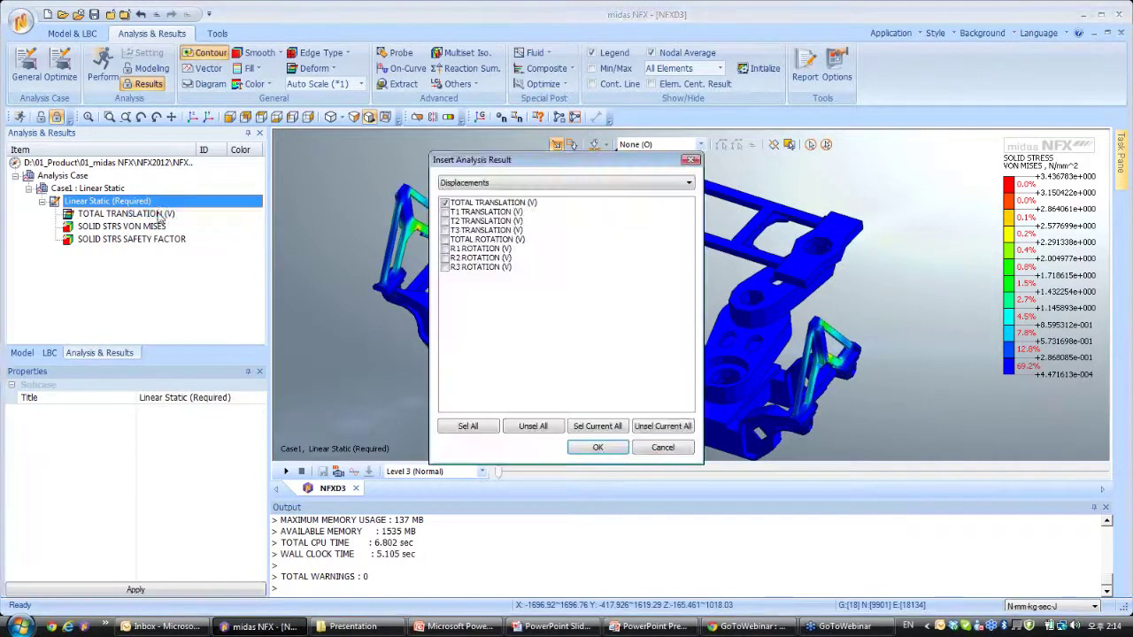
{"action": "left_click", "coordinate": [456, 183]}
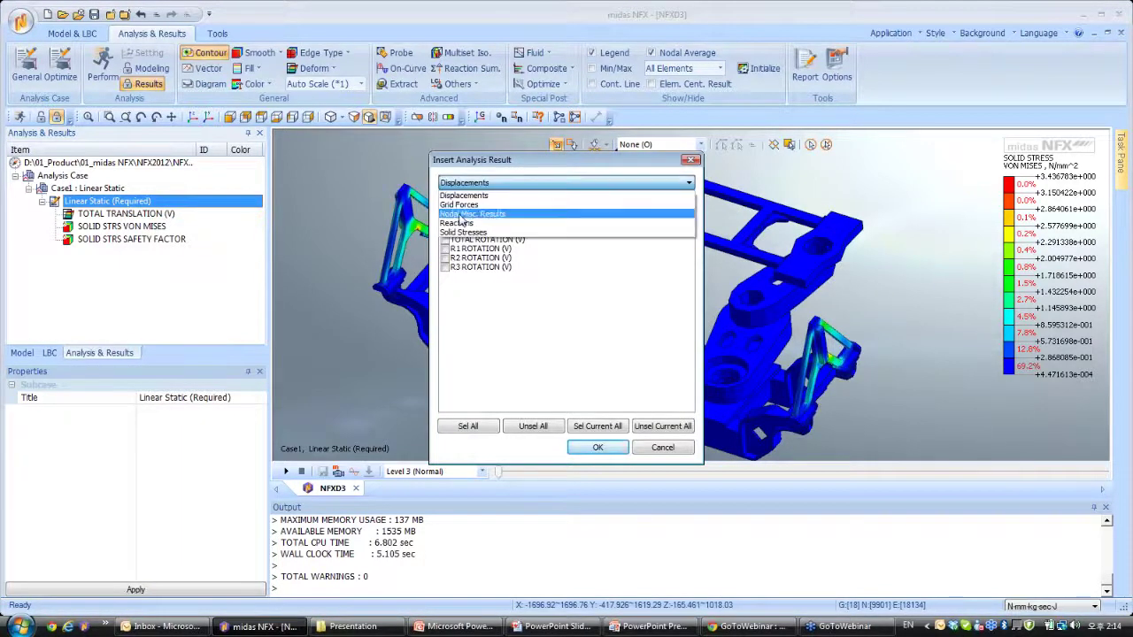
{"action": "left_click", "coordinate": [457, 205]}
{"action": "left_click", "coordinate": [446, 203]}
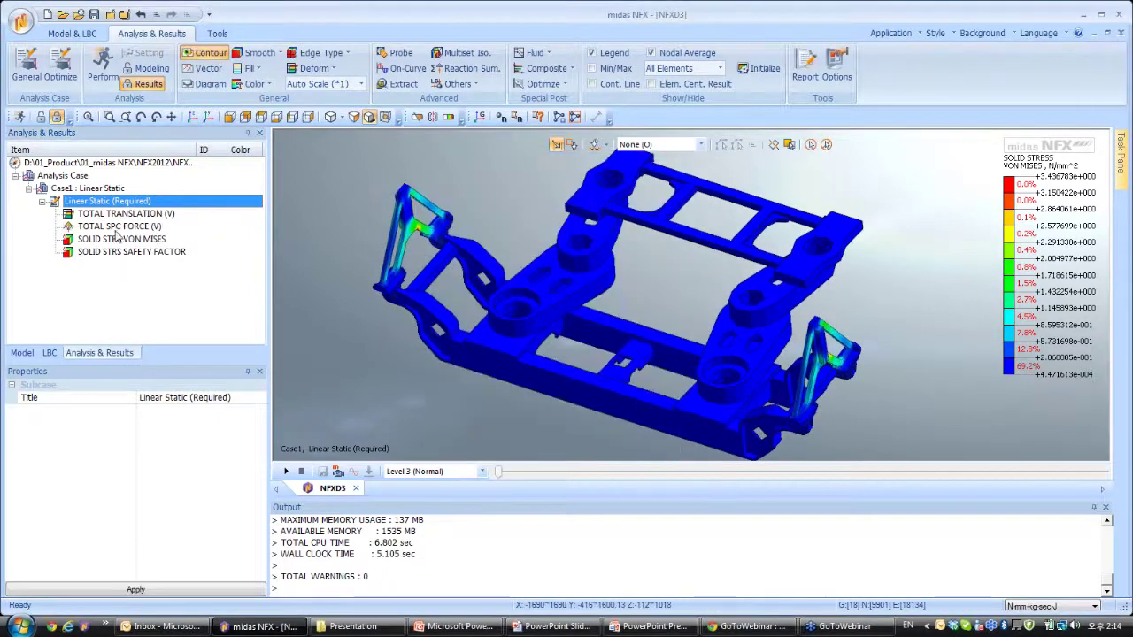
{"action": "left_click", "coordinate": [119, 227]}
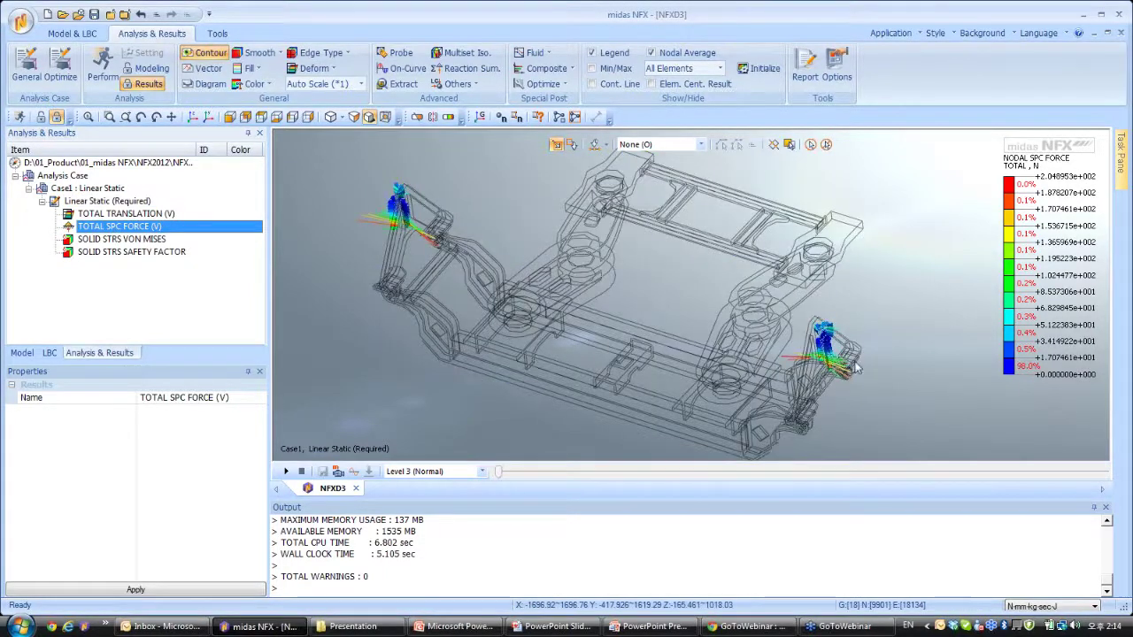
Step: Animate the total translation result with the Deformed+Undeformed (Feature) display and view it from a lower angle
{"action": "left_click", "coordinate": [122, 215]}
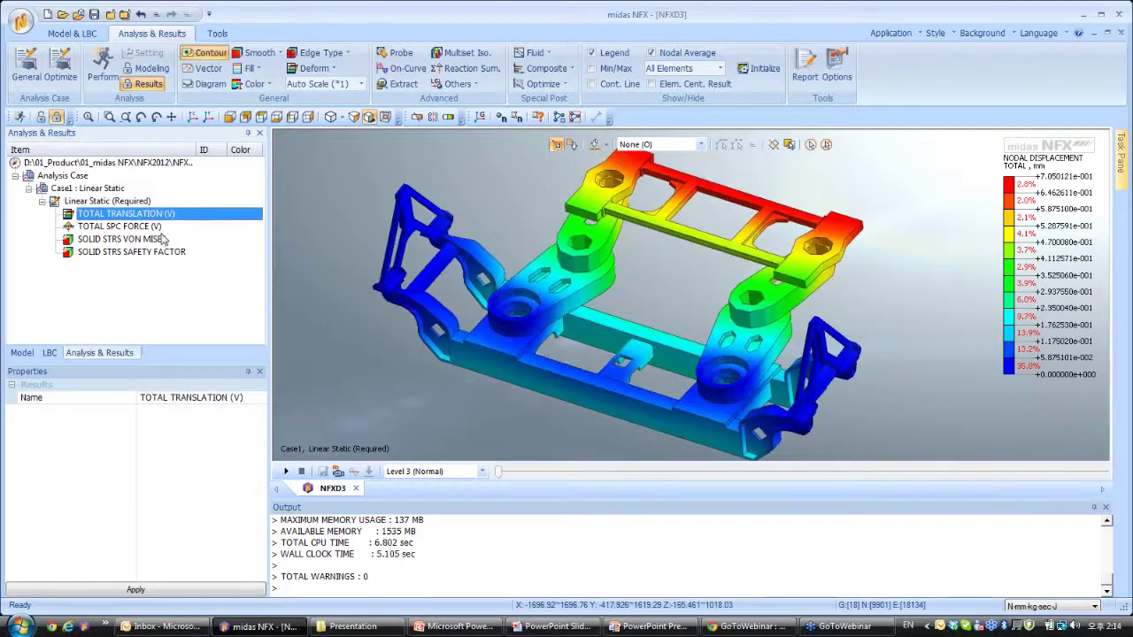
{"action": "middle_click_drag", "start_coordinate": [644, 352], "coordinate": [765, 275]}
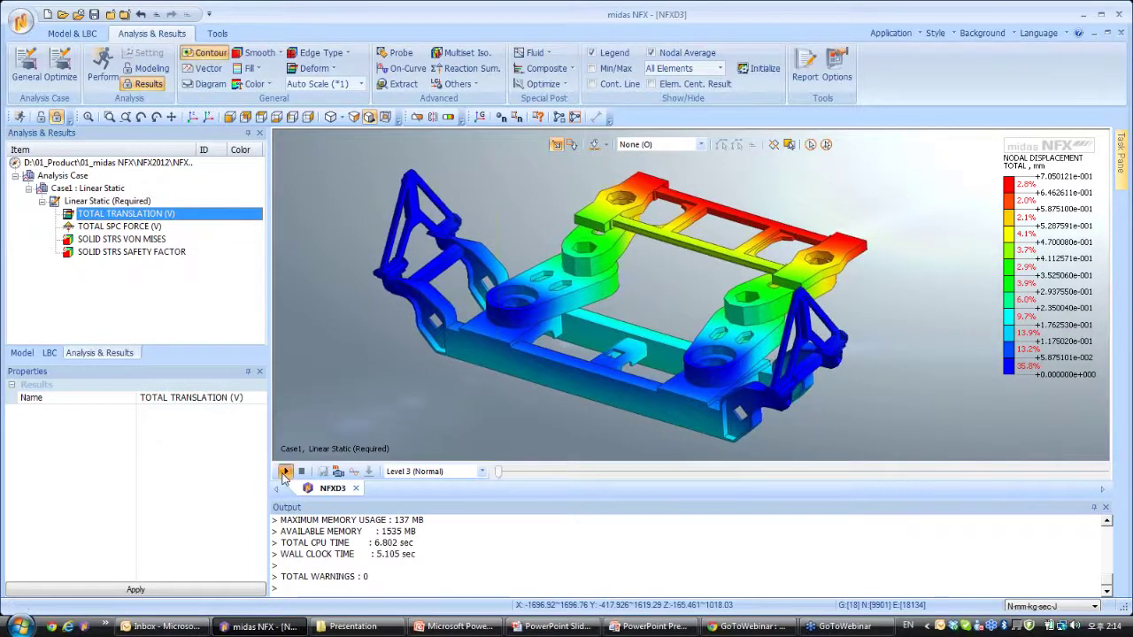
{"action": "left_click", "coordinate": [286, 472]}
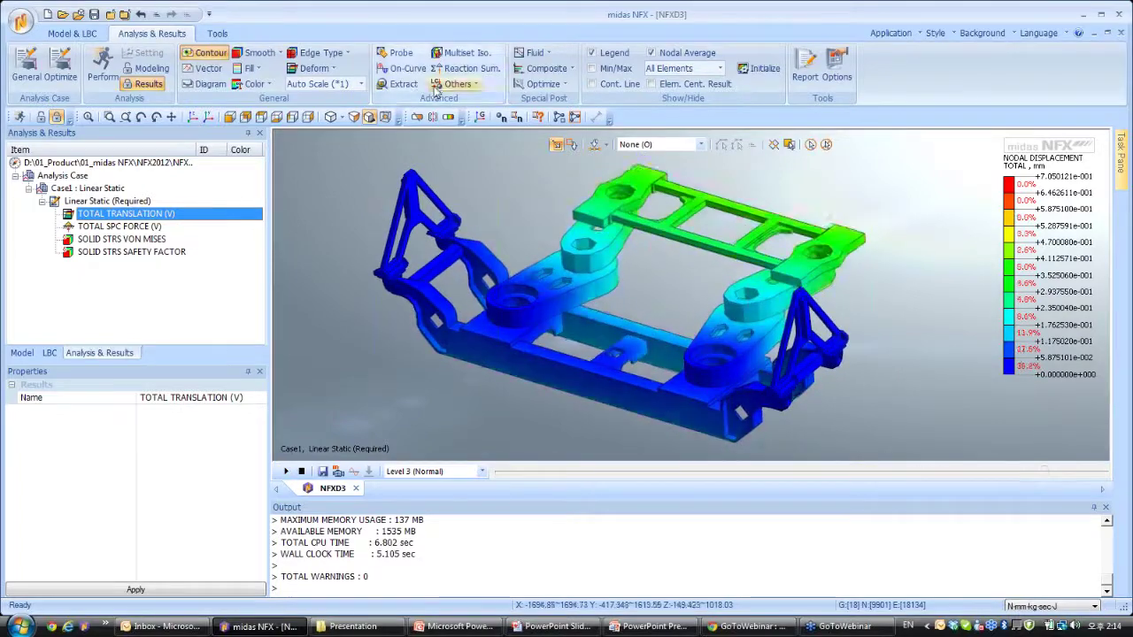
{"action": "left_click", "coordinate": [335, 69]}
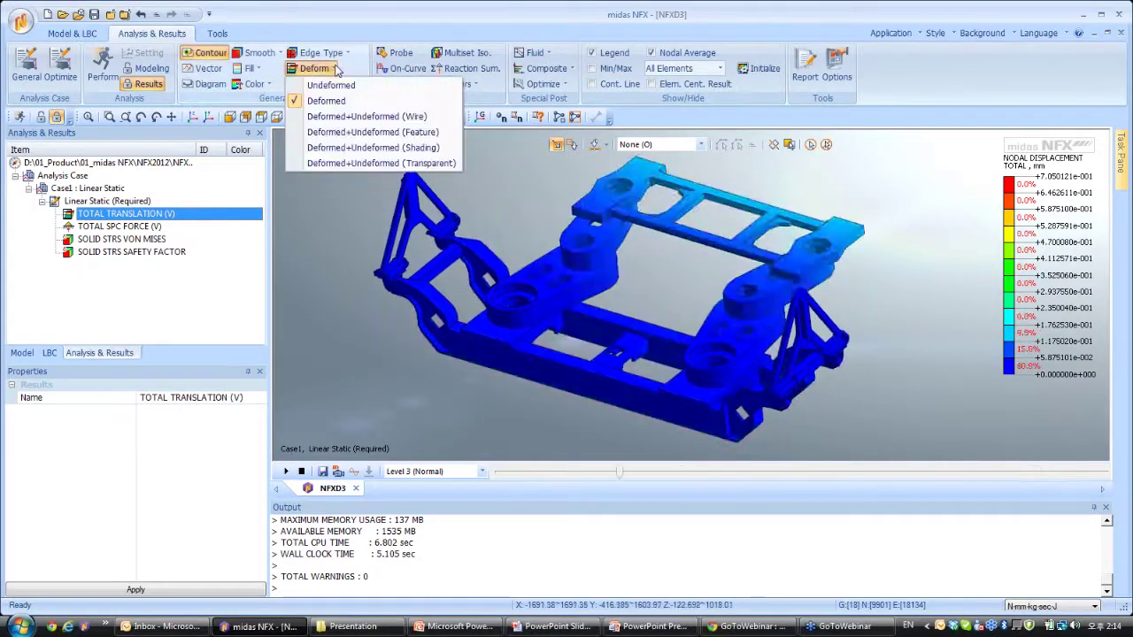
{"action": "left_click", "coordinate": [350, 134]}
{"action": "middle_click_drag", "start_coordinate": [608, 312], "coordinate": [719, 307]}
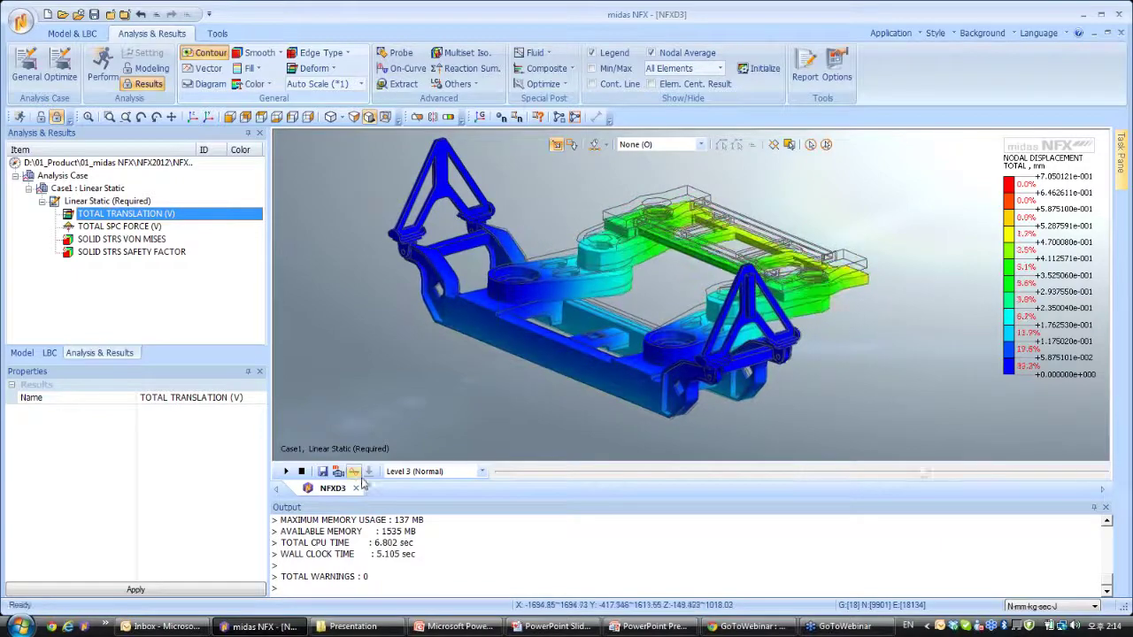
Step: Examine the von Mises stress on the triangular brackets, then set the shape display to Deformed
{"action": "left_click", "coordinate": [115, 239]}
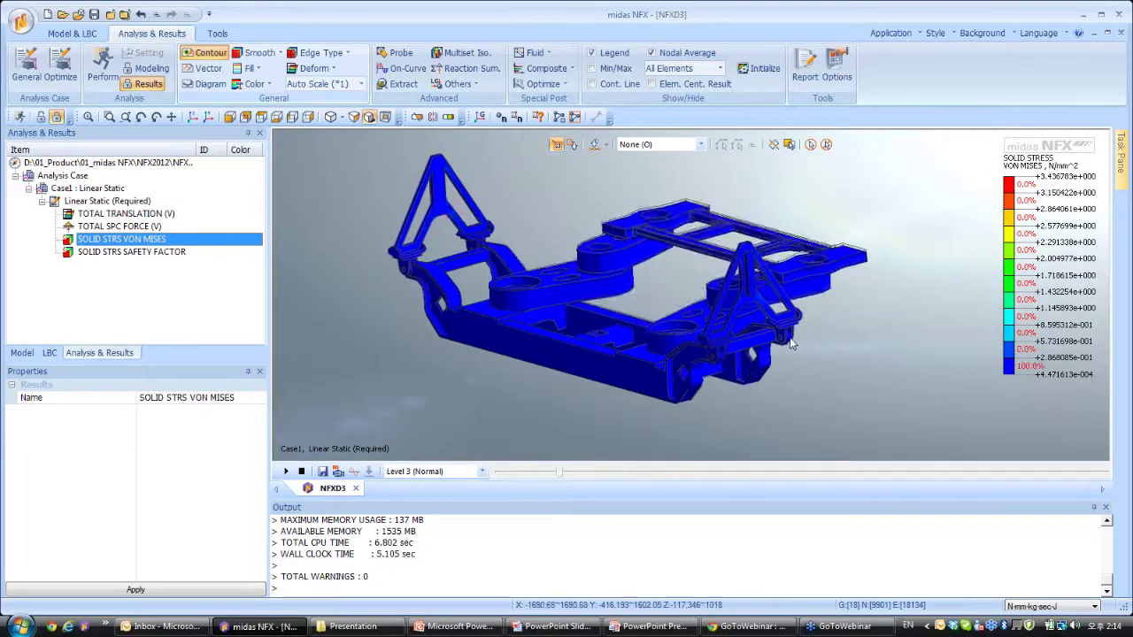
{"action": "scroll", "coordinate": [774, 351], "scroll_direction": "up", "scroll_amount": 5}
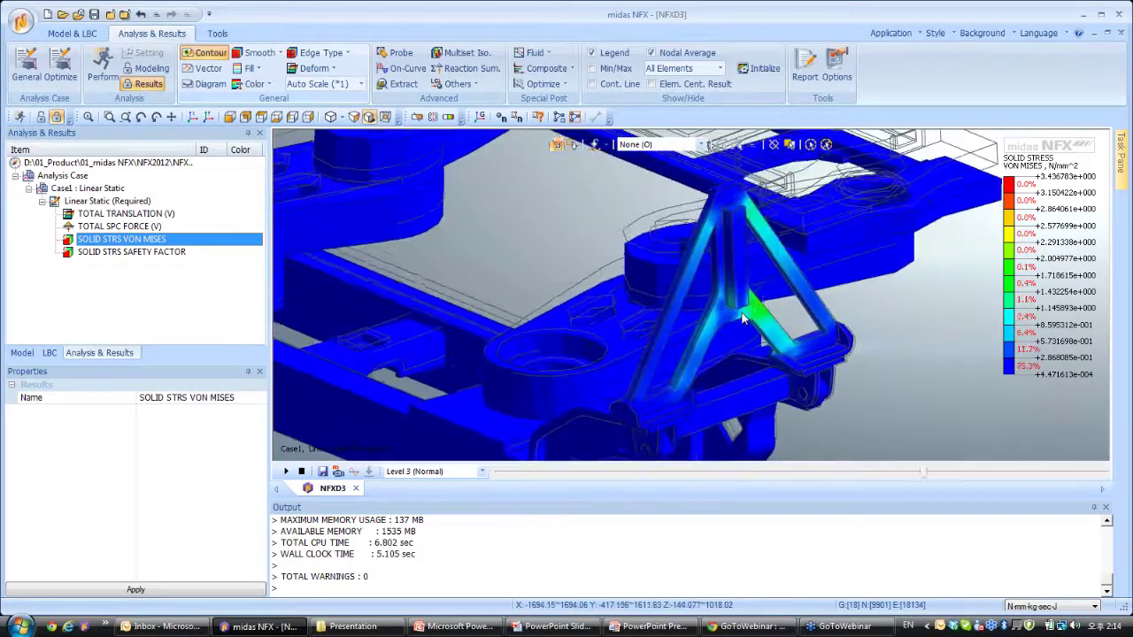
{"action": "scroll", "coordinate": [743, 312], "scroll_direction": "down", "scroll_amount": 3}
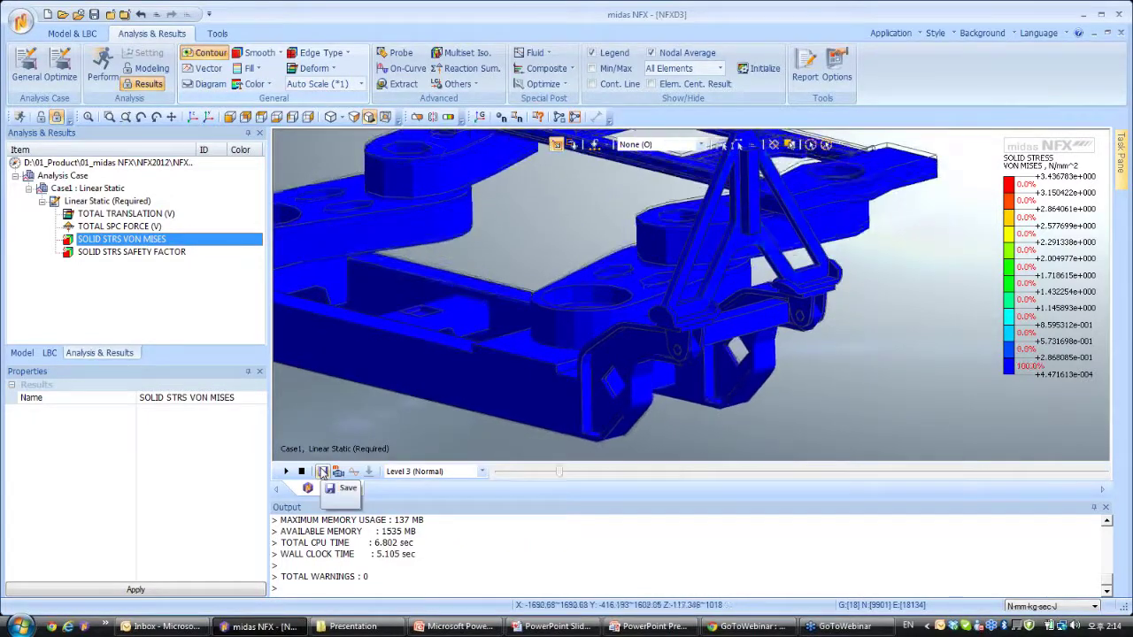
{"action": "middle_click_drag", "start_coordinate": [647, 214], "coordinate": [467, 264]}
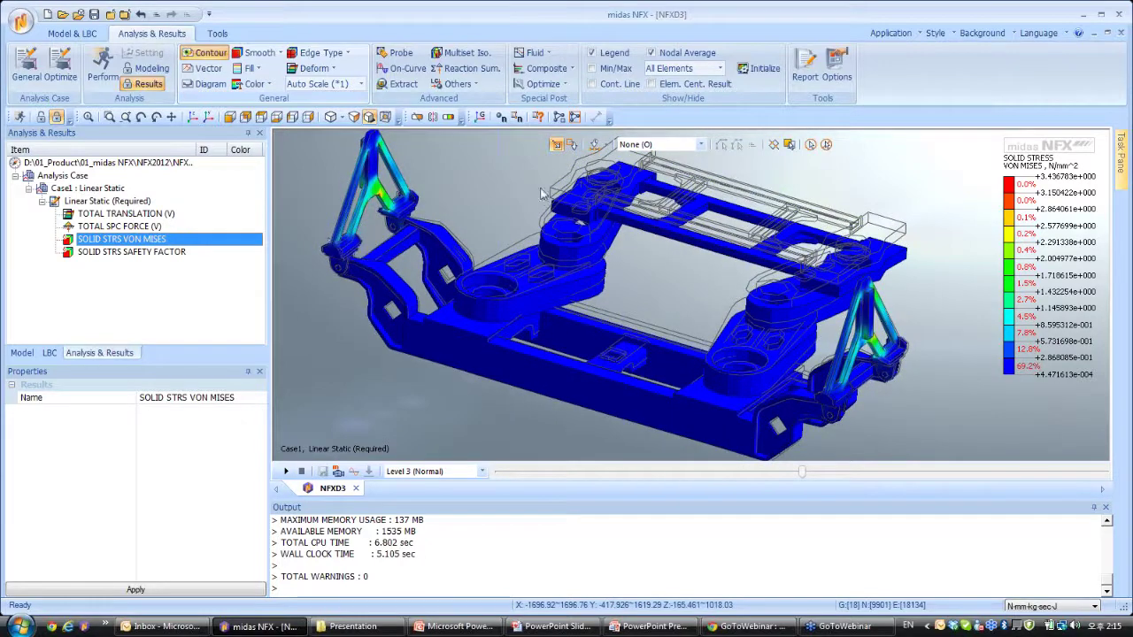
{"action": "left_click", "coordinate": [335, 71]}
{"action": "left_click", "coordinate": [334, 101]}
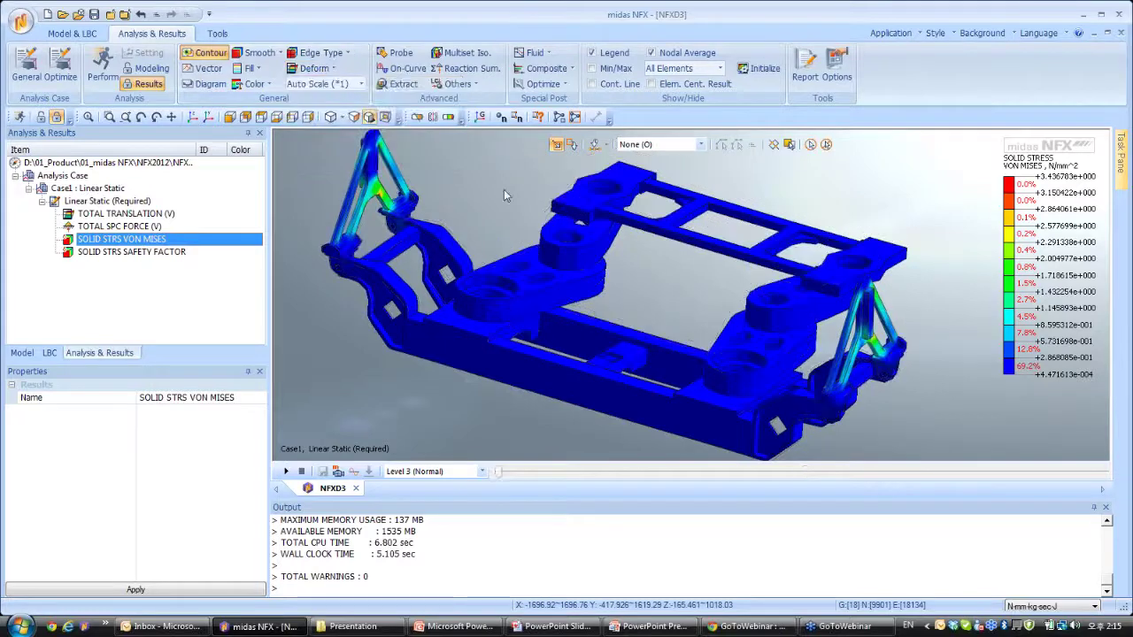
Step: Display the total translation contour and probe nodal displacements at five points on the base frame, arms and upper crossbar
{"action": "left_click", "coordinate": [134, 228]}
{"action": "left_click", "coordinate": [131, 214]}
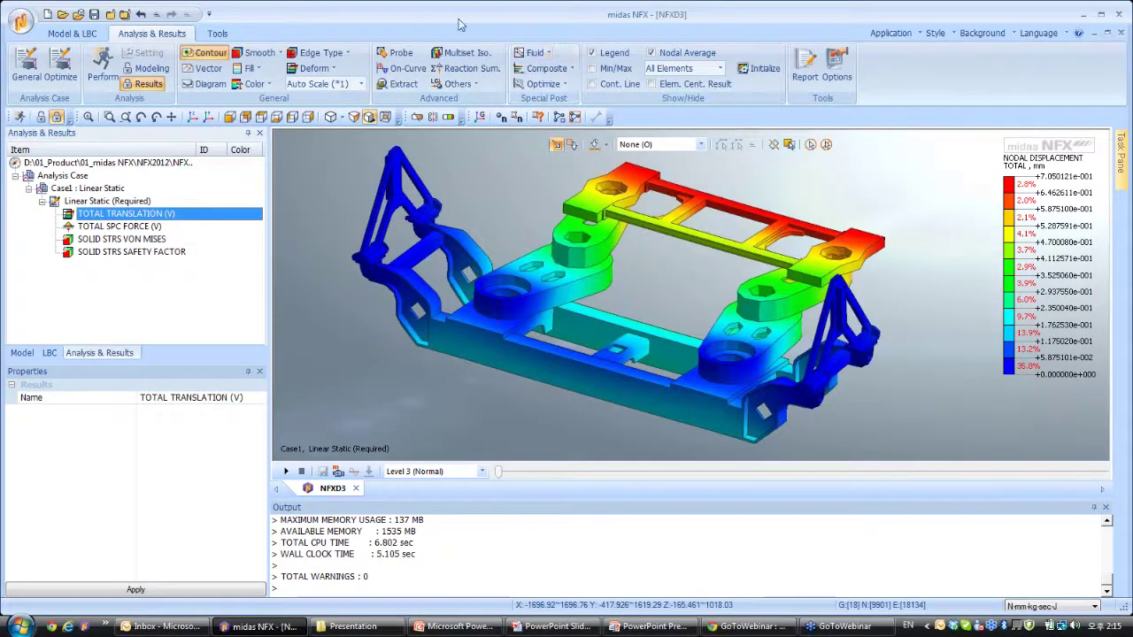
{"action": "left_click", "coordinate": [398, 55]}
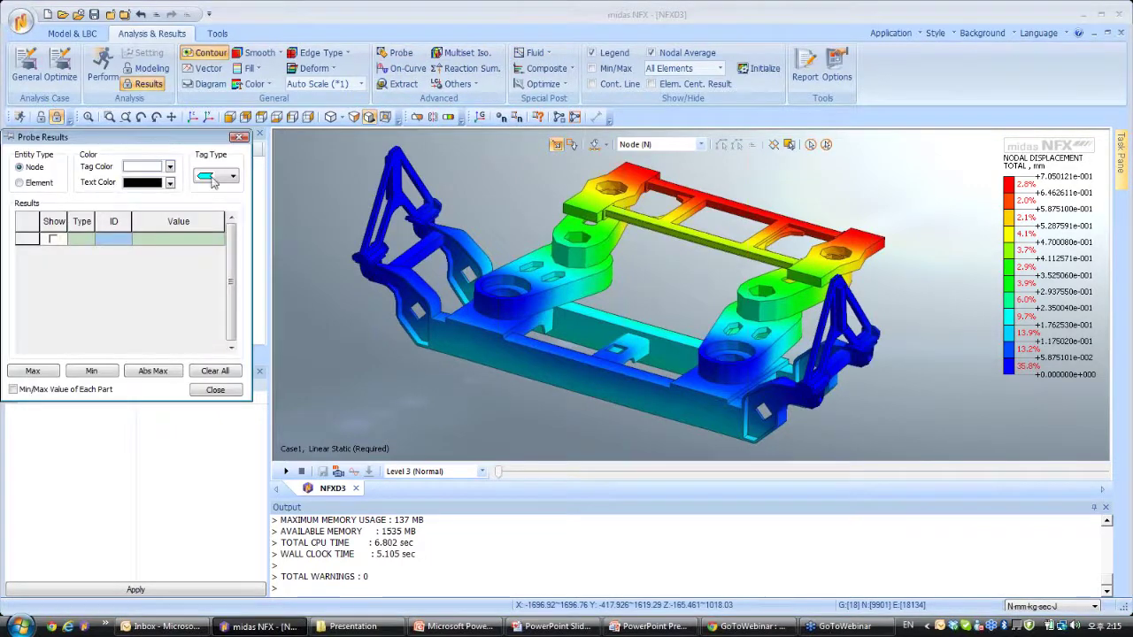
{"action": "left_click", "coordinate": [453, 336]}
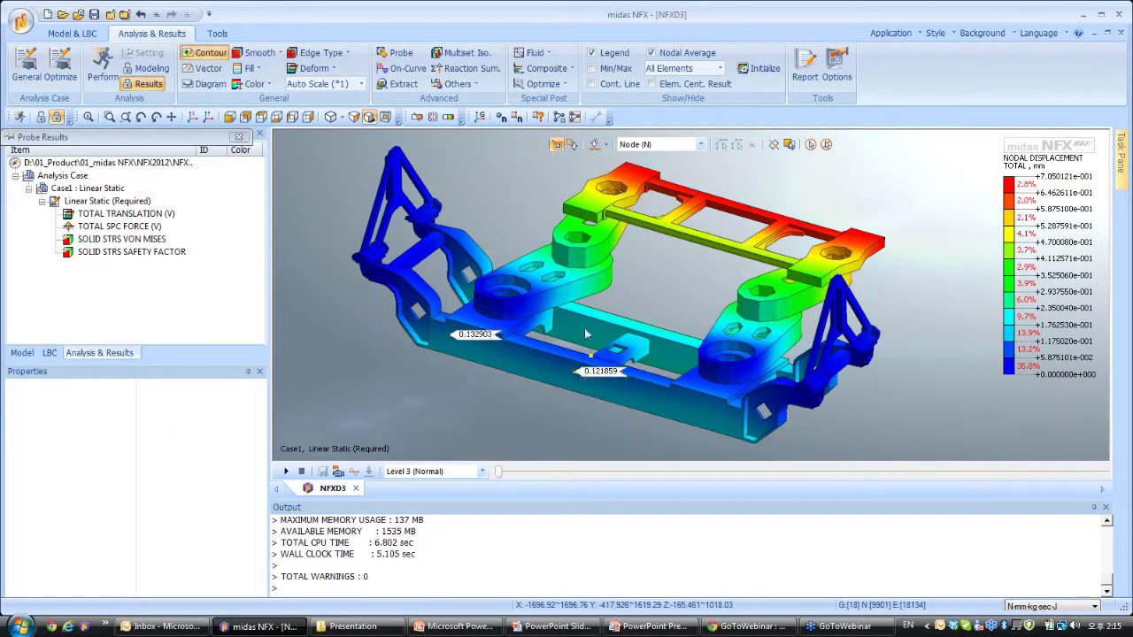
{"action": "left_click", "coordinate": [587, 279]}
{"action": "left_click", "coordinate": [703, 244]}
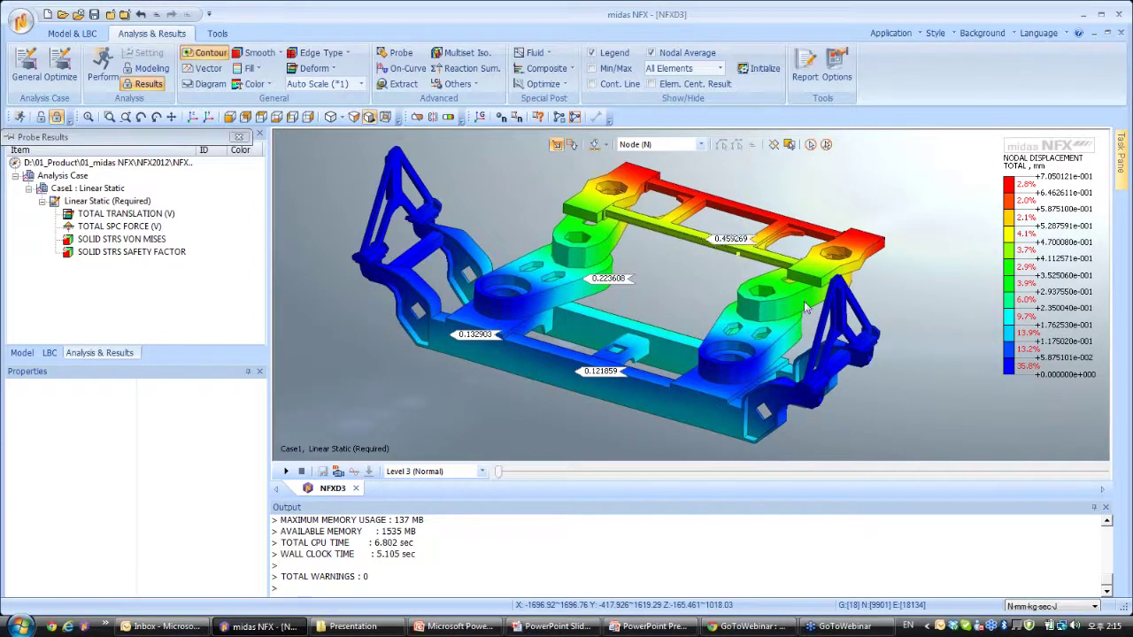
{"action": "left_click", "coordinate": [782, 298]}
Step: Switch the unit system to lbf-in-lbm-sec-Btu and N-m-kg-sec-J, and return it to N-mm-kg-sec-J
{"action": "left_click", "coordinate": [1049, 607]}
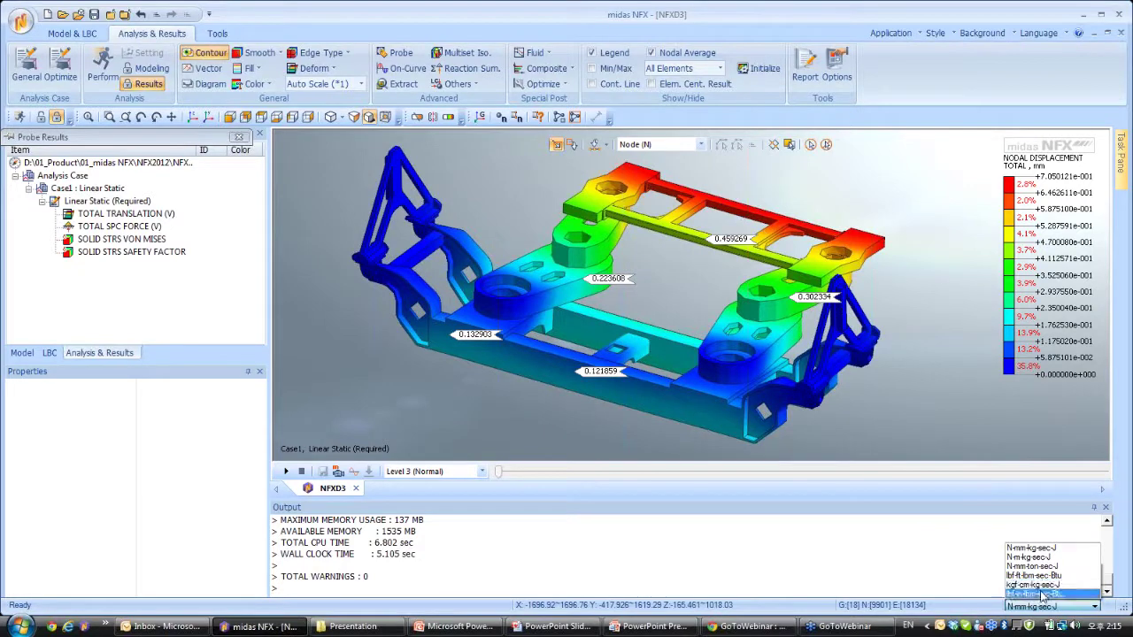
{"action": "left_click", "coordinate": [1041, 594]}
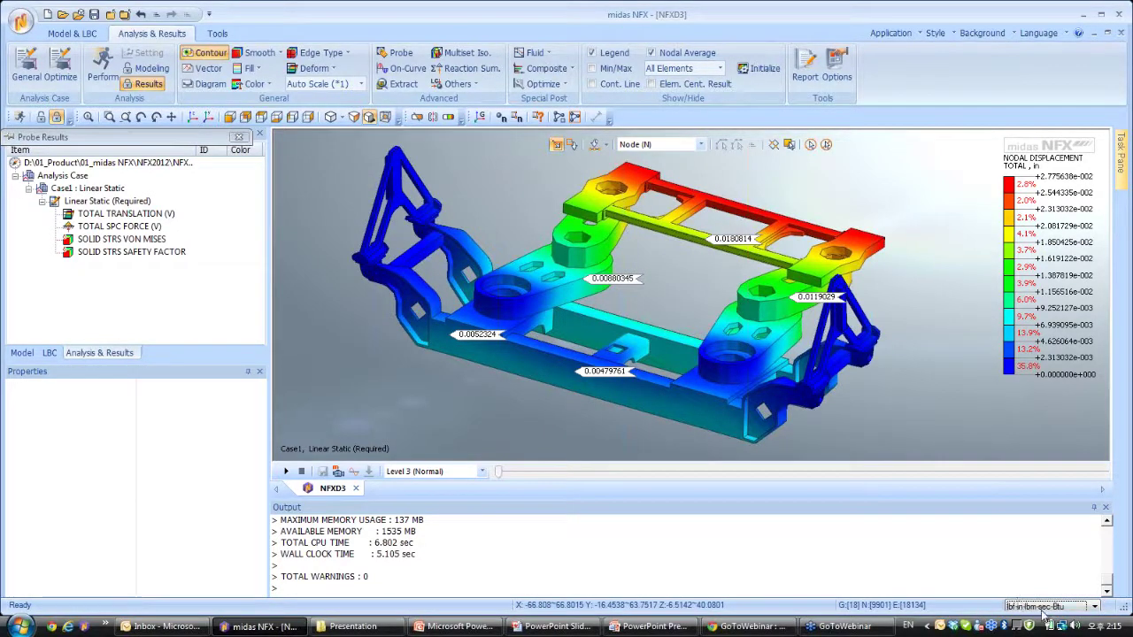
{"action": "left_click", "coordinate": [1043, 611]}
{"action": "left_click", "coordinate": [1042, 566]}
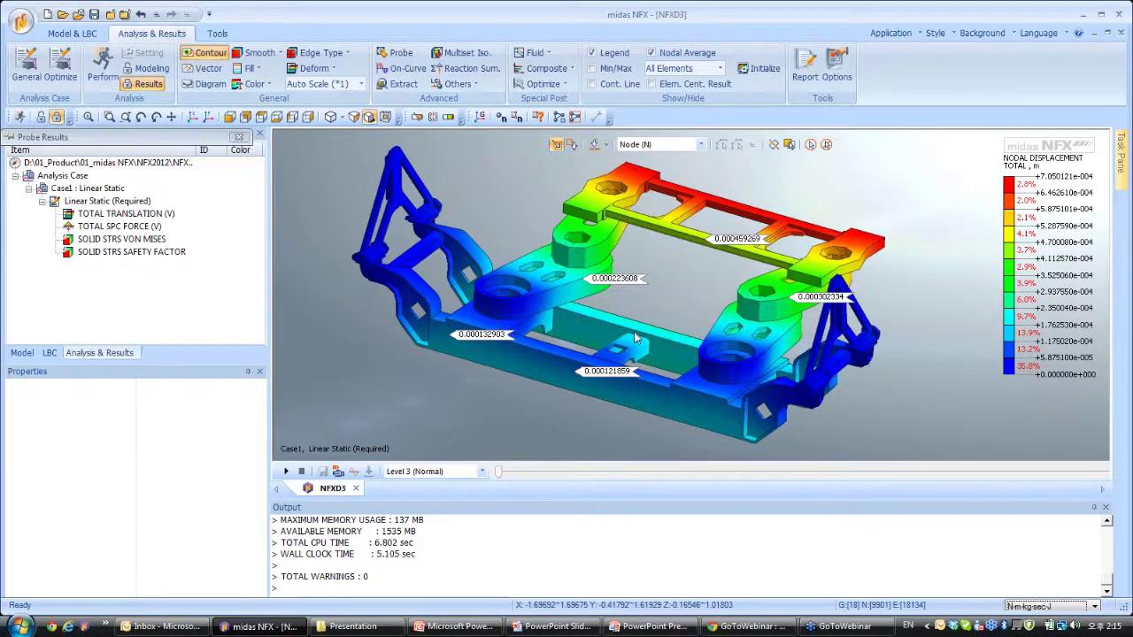
{"action": "left_click", "coordinate": [1061, 611]}
{"action": "left_click", "coordinate": [1053, 555]}
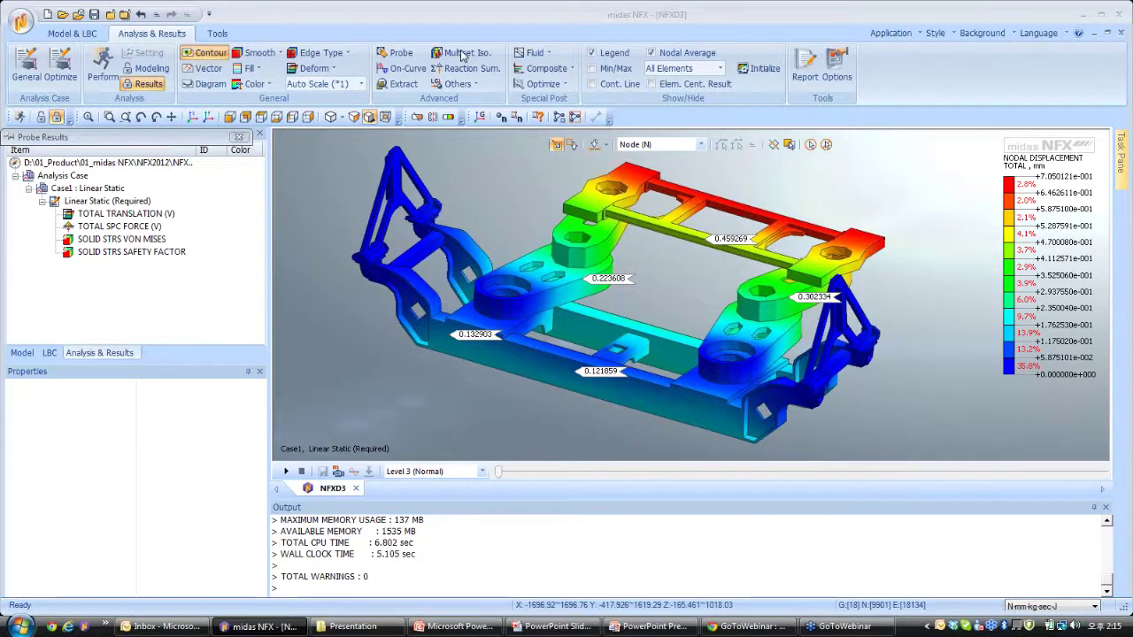
Step: Probe the minimum and maximum displacement of both triangular brackets and the upper crossbar frame, and close the probe
{"action": "middle_click_drag", "start_coordinate": [653, 266], "coordinate": [598, 234]}
{"action": "left_click", "coordinate": [146, 141]}
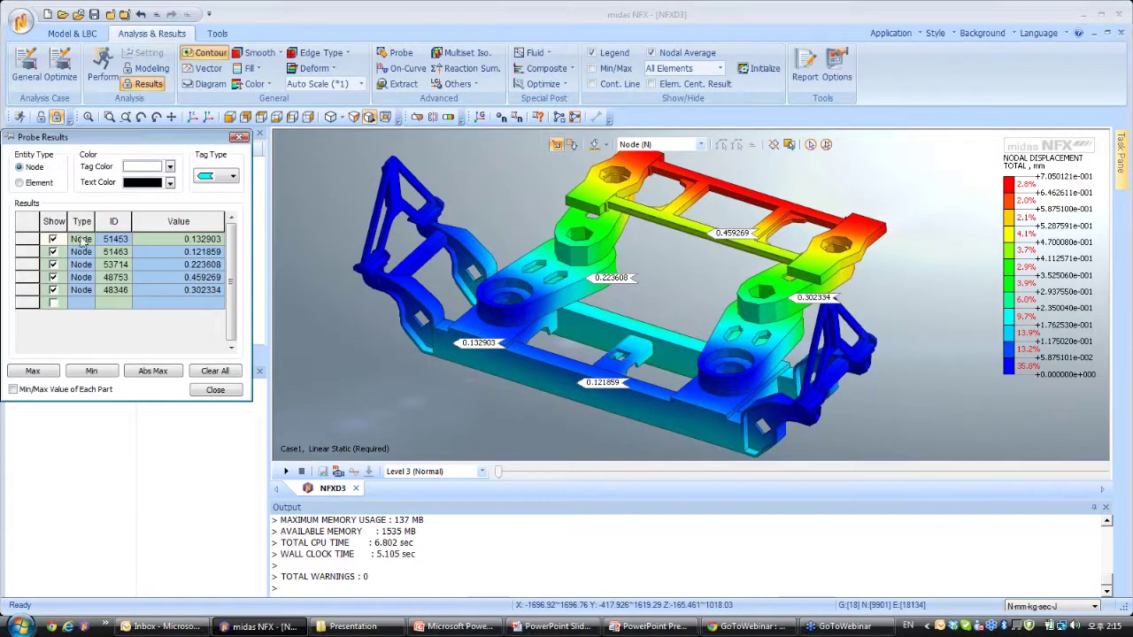
{"action": "left_click", "coordinate": [13, 390]}
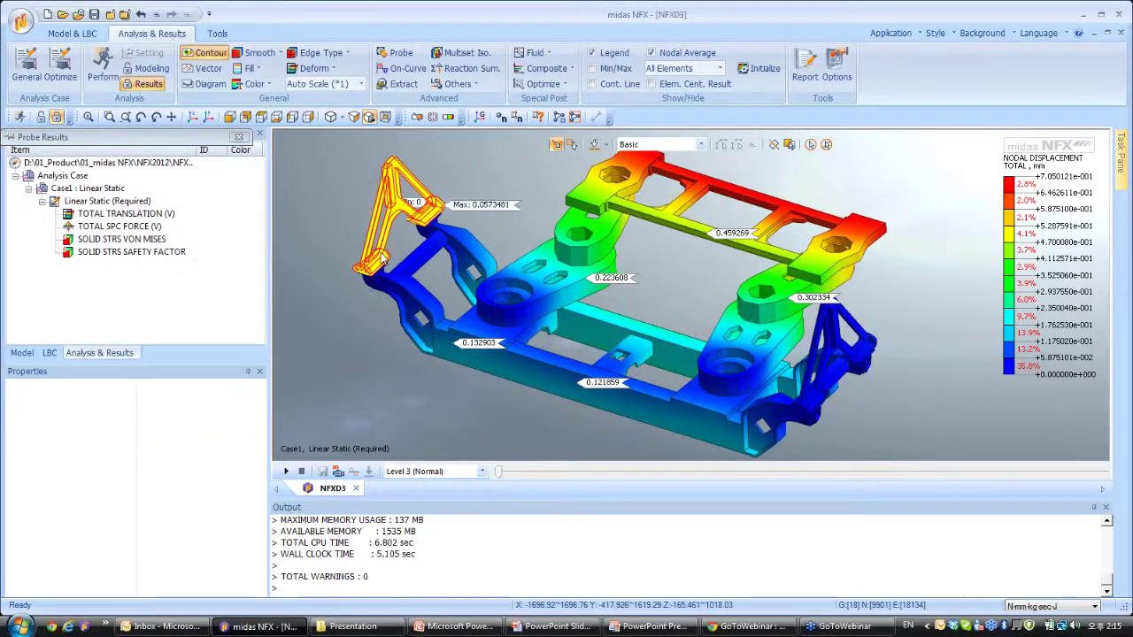
{"action": "left_click", "coordinate": [856, 352]}
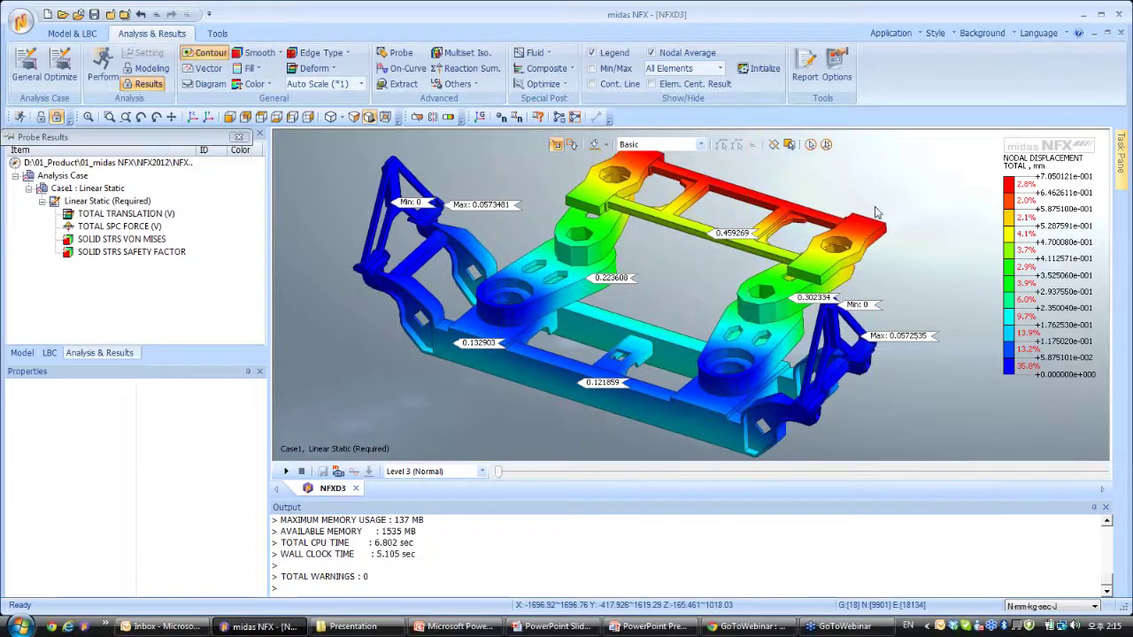
{"action": "left_click", "coordinate": [865, 236]}
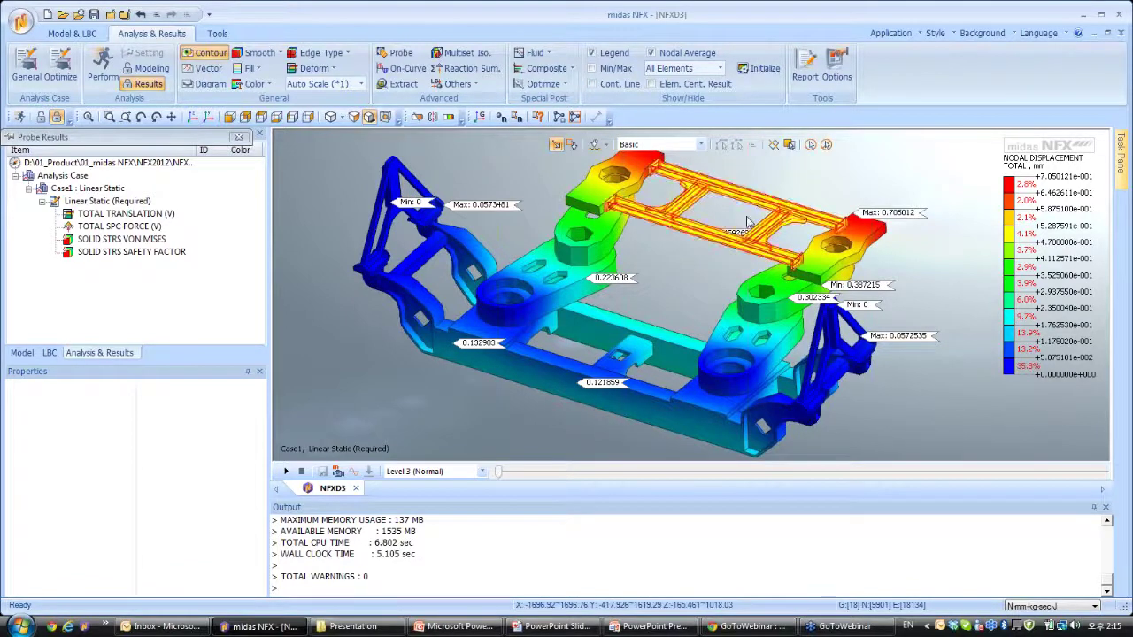
{"action": "key", "text": "Escape"}
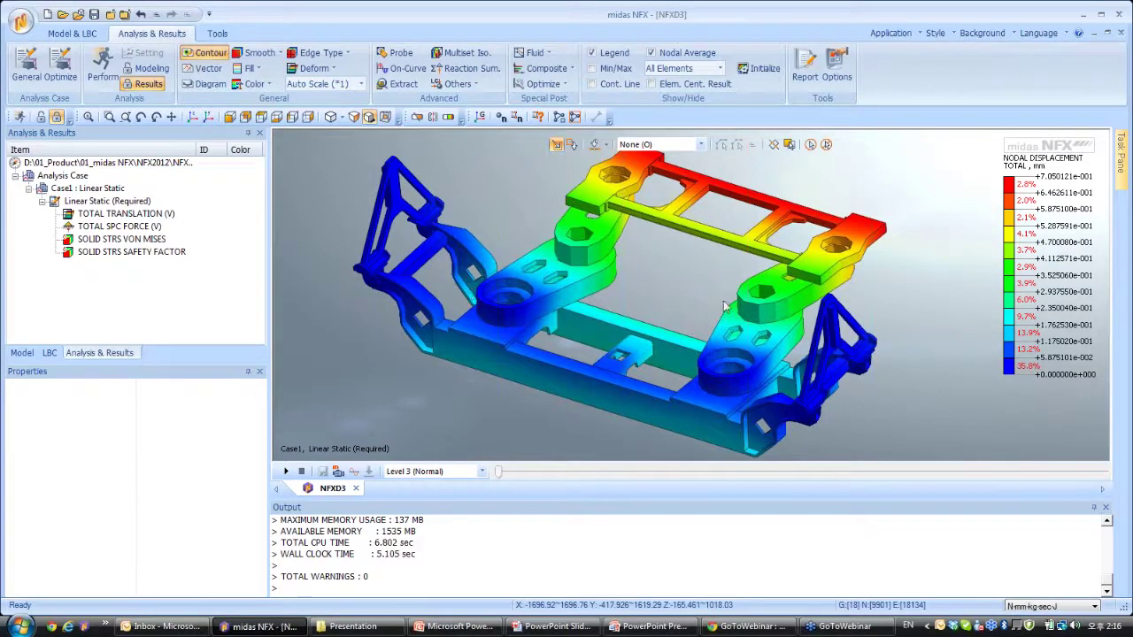
Step: Hide the geometry parts before_1, before_1-0, before_FULL2, Component4 and Component4-0 in the result view
{"action": "left_click", "coordinate": [22, 353]}
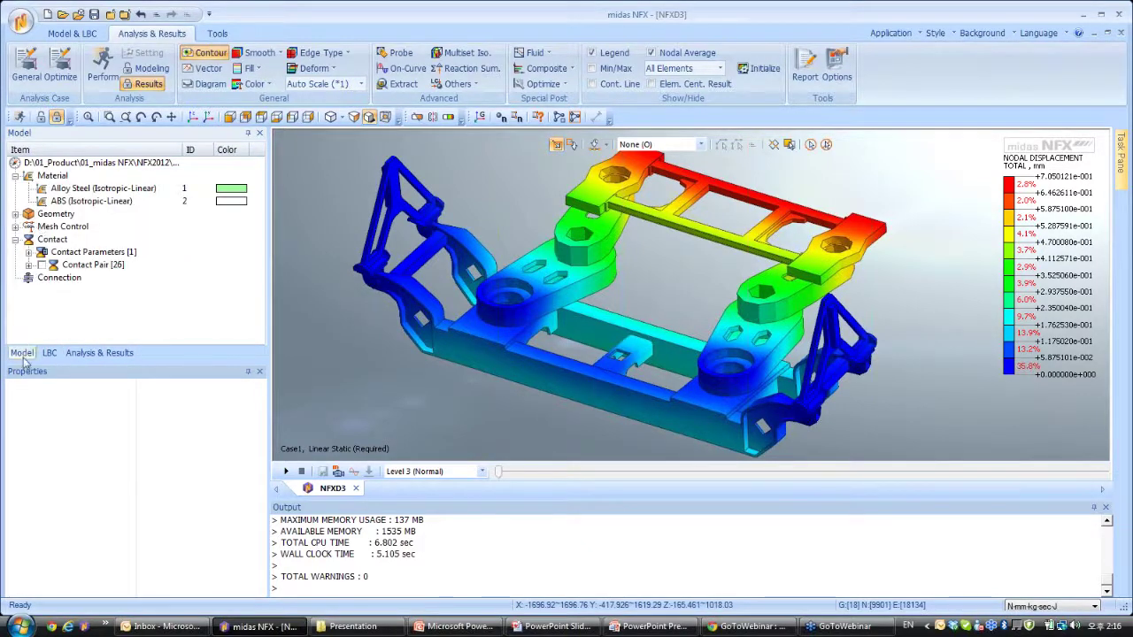
{"action": "left_click", "coordinate": [15, 214]}
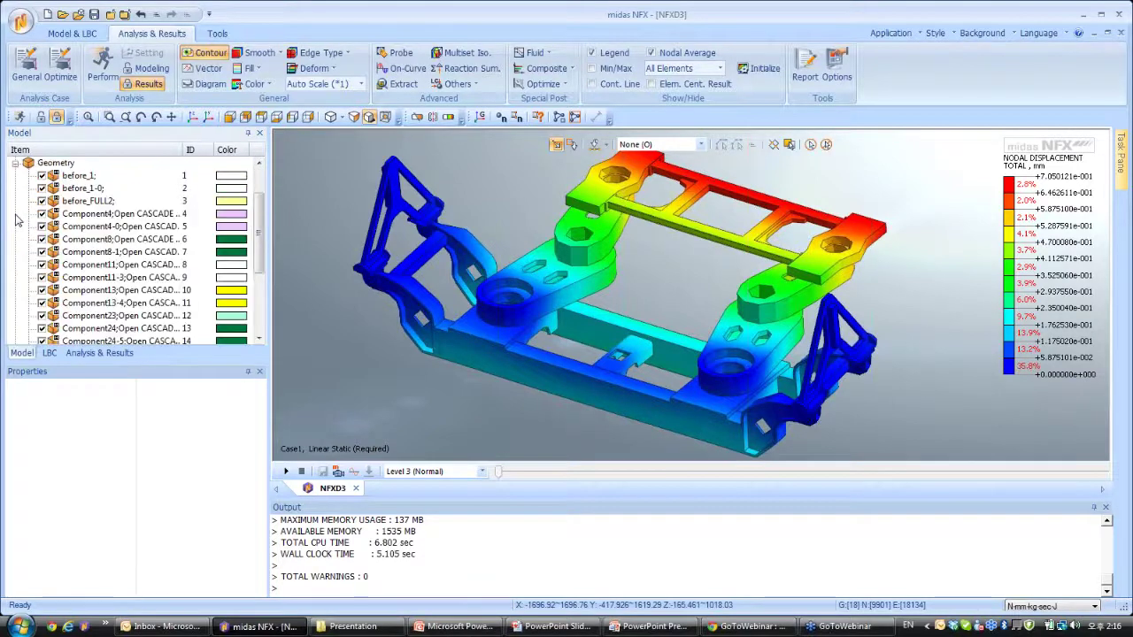
{"action": "left_click", "coordinate": [42, 175]}
{"action": "left_click", "coordinate": [42, 187]}
{"action": "left_click", "coordinate": [42, 213]}
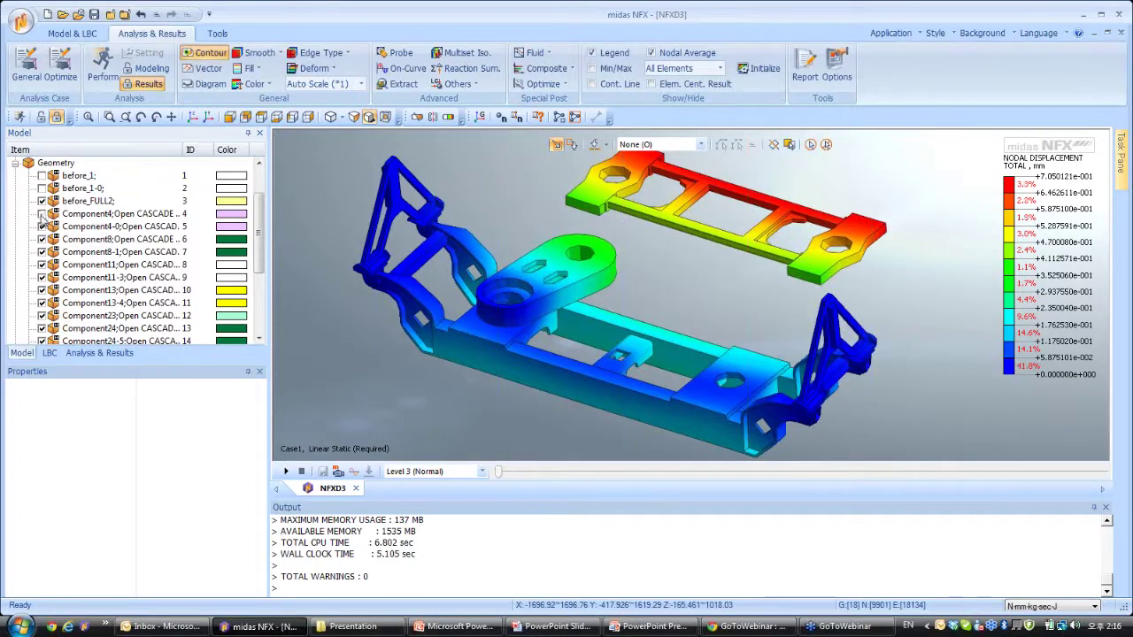
{"action": "left_click", "coordinate": [41, 201]}
{"action": "left_click", "coordinate": [42, 213]}
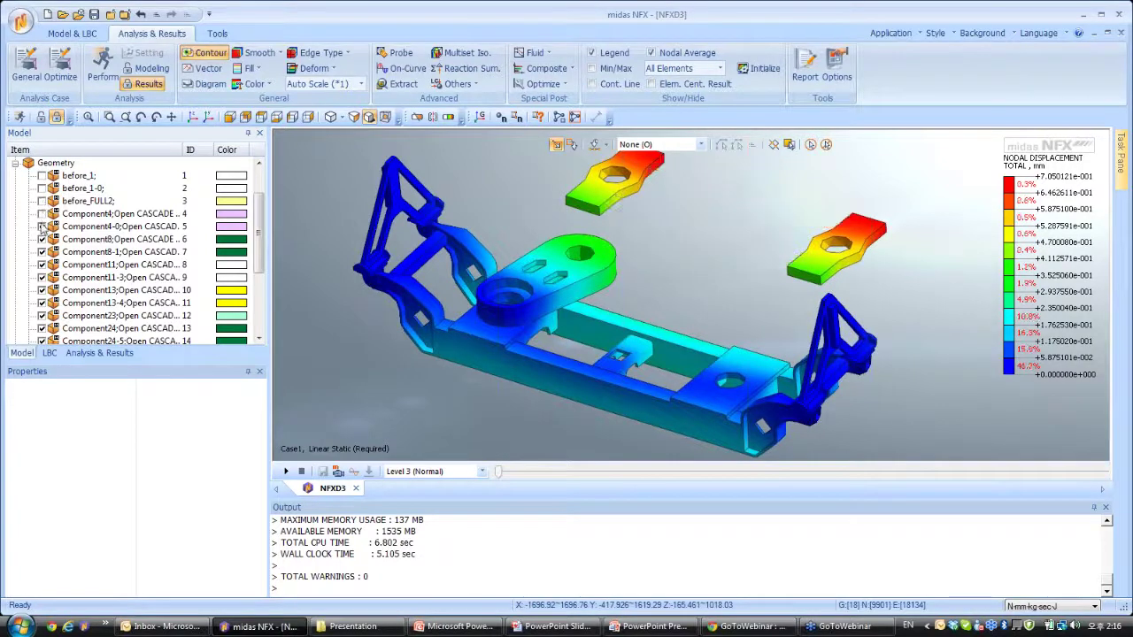
{"action": "left_click", "coordinate": [42, 226]}
Step: Show only the Component11 bracket and examine its total translation contour up close
{"action": "right_click", "coordinate": [92, 266]}
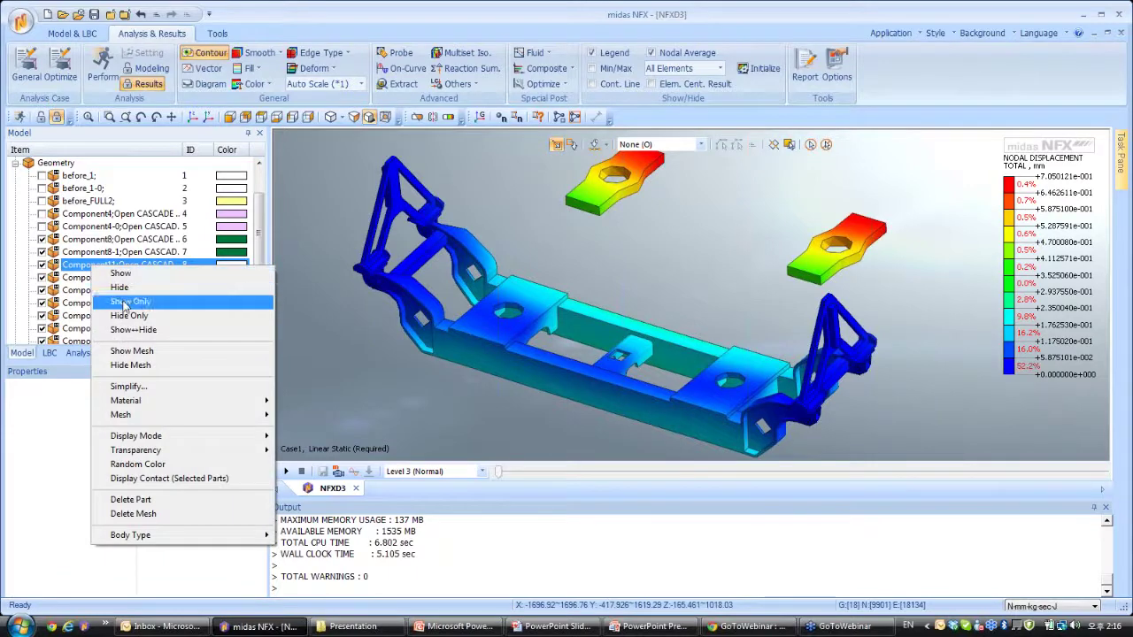
{"action": "left_click", "coordinate": [131, 302]}
{"action": "middle_click_drag", "start_coordinate": [486, 306], "coordinate": [691, 335]}
{"action": "scroll", "coordinate": [600, 341], "scroll_direction": "up", "scroll_amount": 4}
{"action": "middle_click_drag", "start_coordinate": [607, 324], "coordinate": [477, 390]}
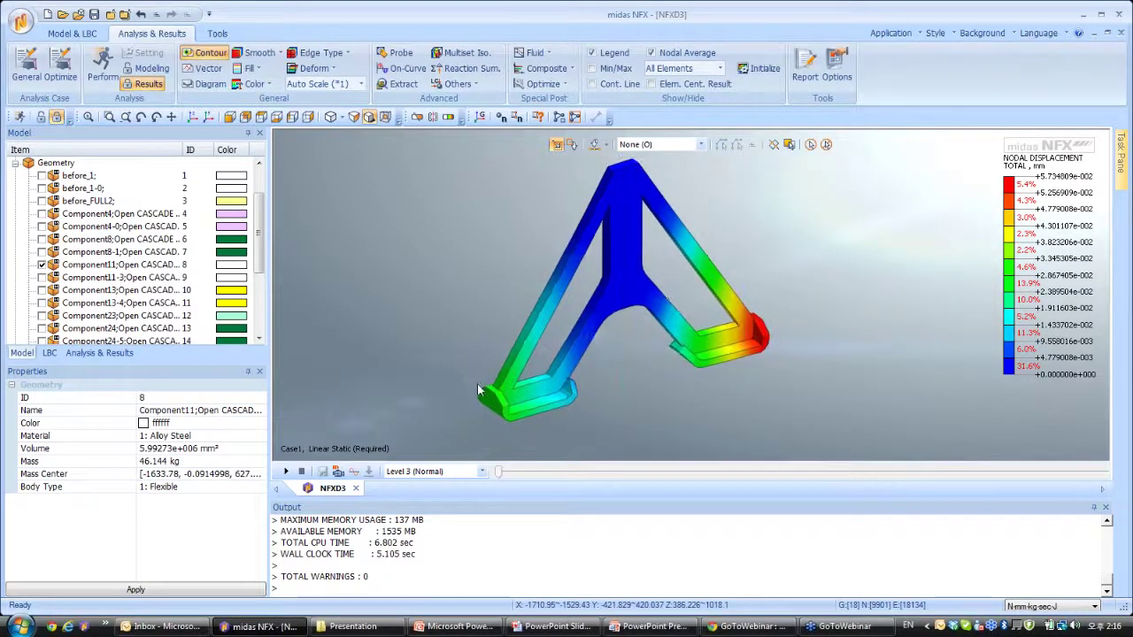
Step: Animate the isolated bracket's displacement with the Deformed+Undeformed (Feature) display and view it from several angles
{"action": "left_click", "coordinate": [287, 471]}
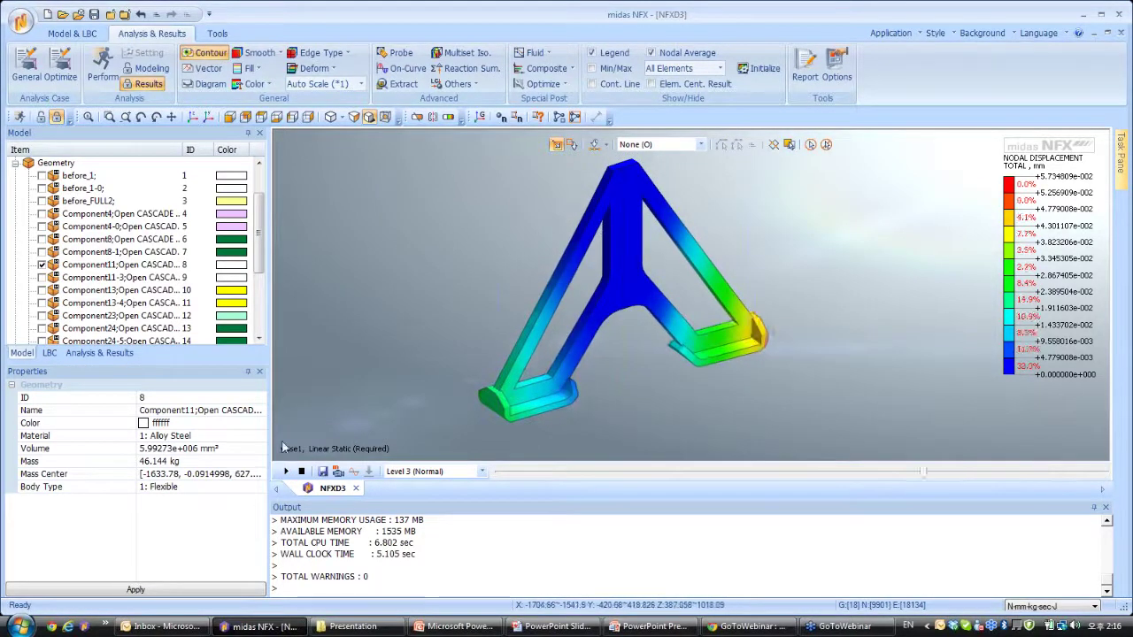
{"action": "left_click", "coordinate": [314, 68]}
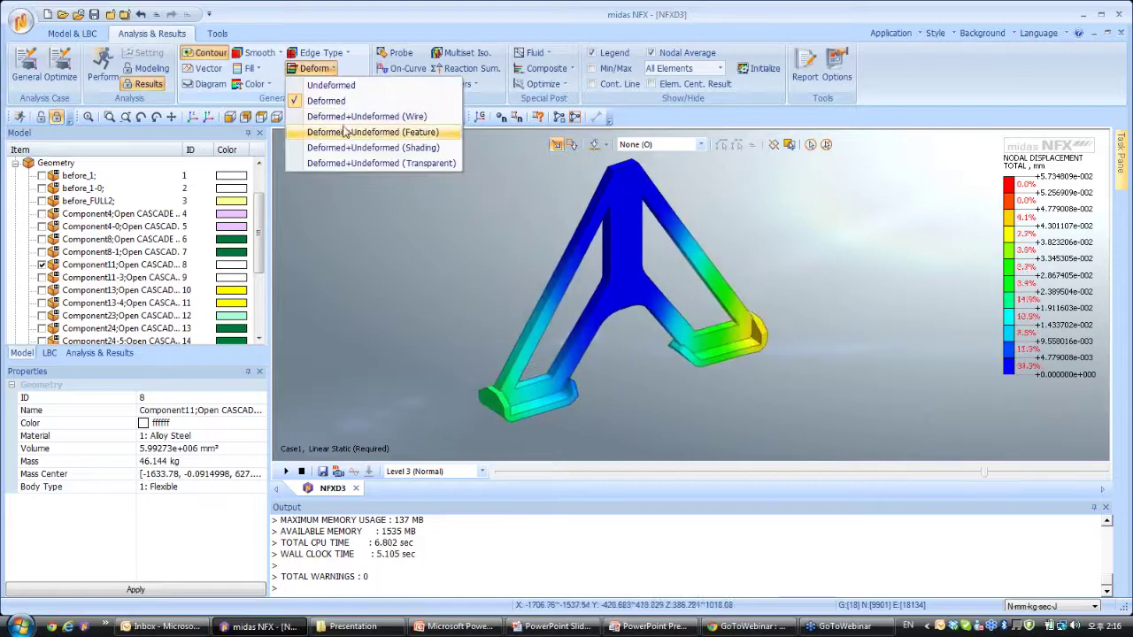
{"action": "left_click", "coordinate": [342, 119]}
{"action": "middle_click_drag", "start_coordinate": [654, 430], "coordinate": [682, 233]}
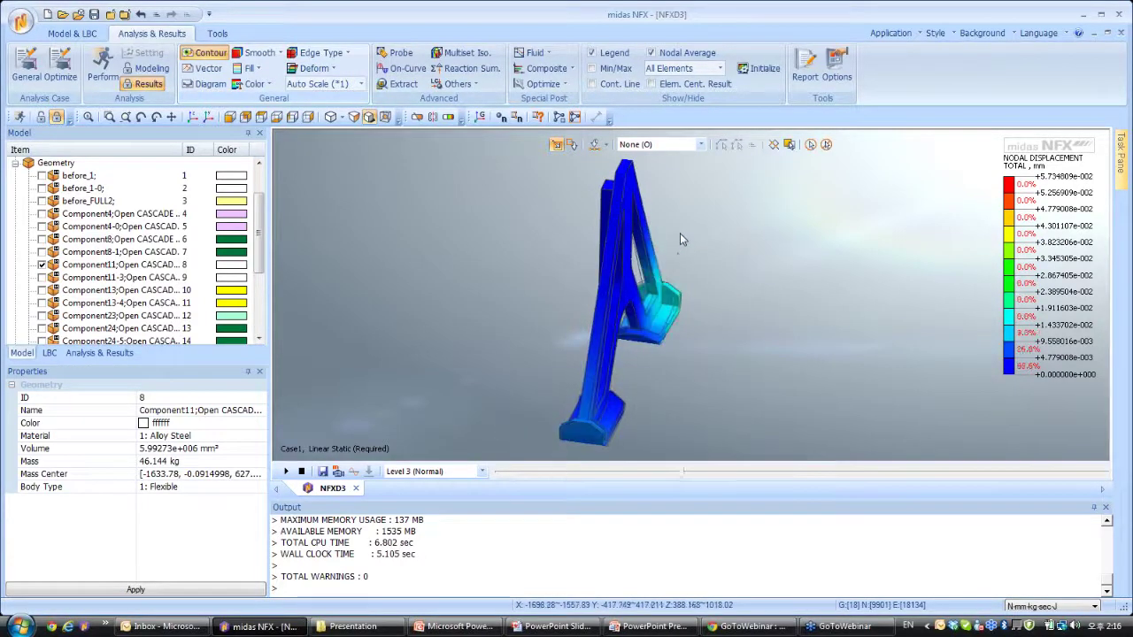
{"action": "middle_click_drag", "start_coordinate": [680, 352], "coordinate": [650, 221]}
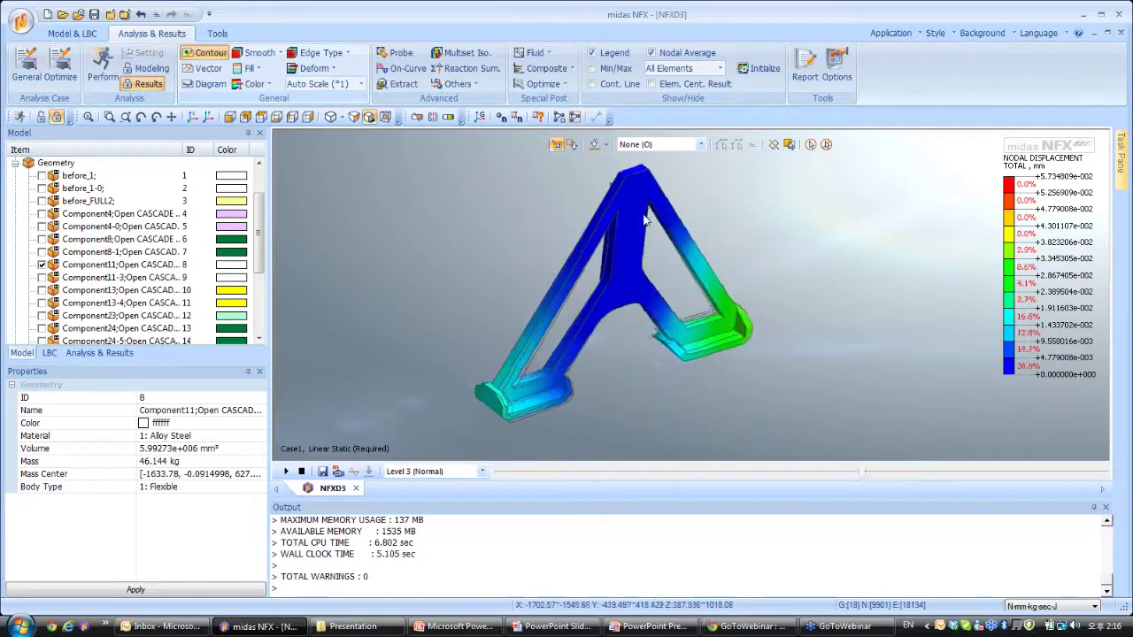
Step: Show all geometry parts and set the shape display to Deformed
{"action": "right_click", "coordinate": [60, 163]}
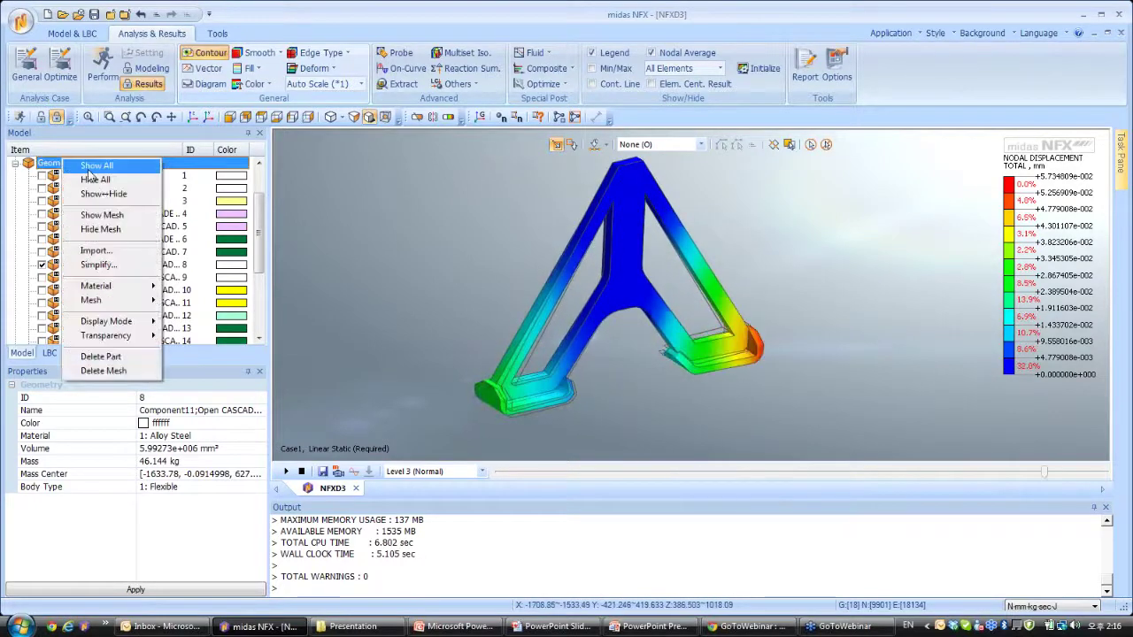
{"action": "left_click", "coordinate": [92, 166]}
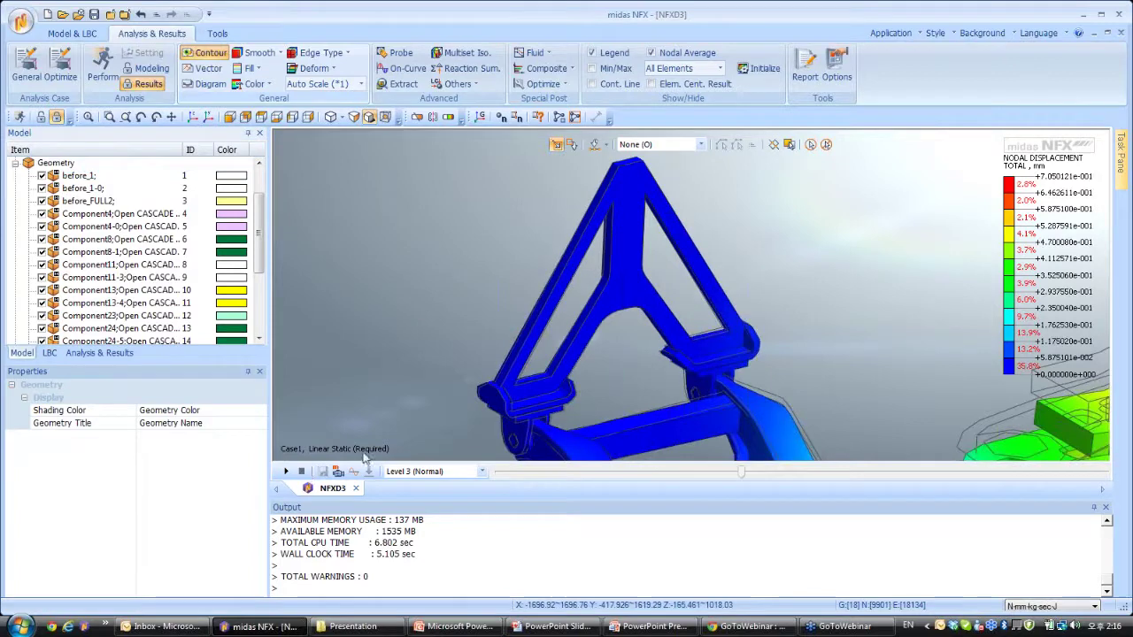
{"action": "scroll", "coordinate": [740, 356], "scroll_direction": "down", "scroll_amount": 8}
{"action": "middle_click_drag", "start_coordinate": [623, 260], "coordinate": [931, 334], "text": "ctrl"}
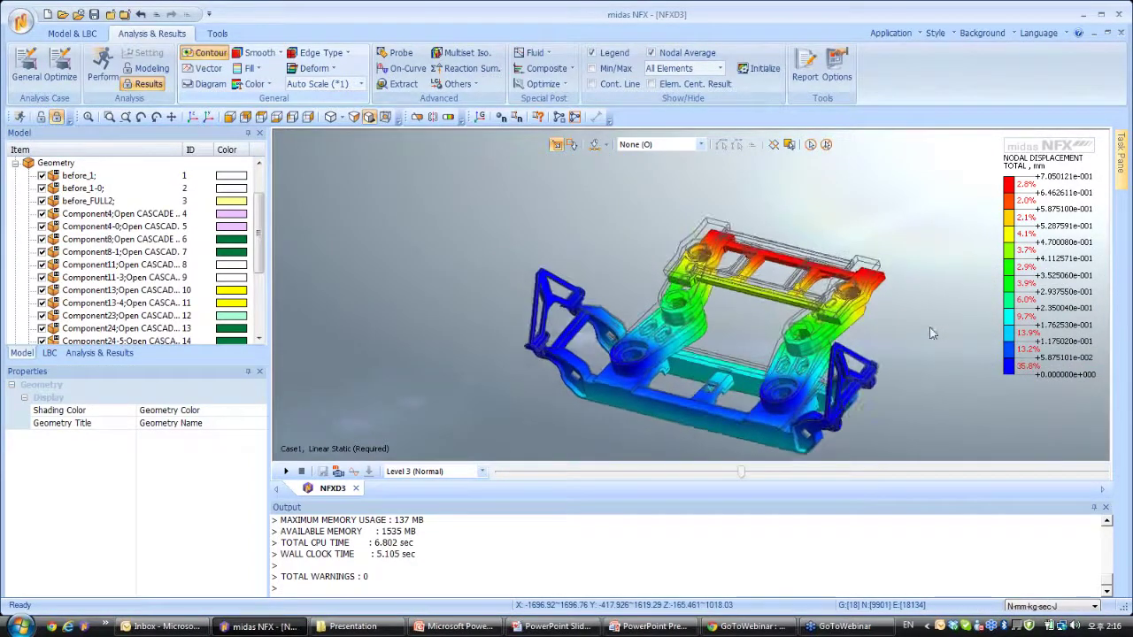
{"action": "left_click", "coordinate": [317, 69]}
{"action": "left_click", "coordinate": [326, 102]}
{"action": "middle_click_drag", "start_coordinate": [497, 265], "coordinate": [475, 165], "text": "ctrl"}
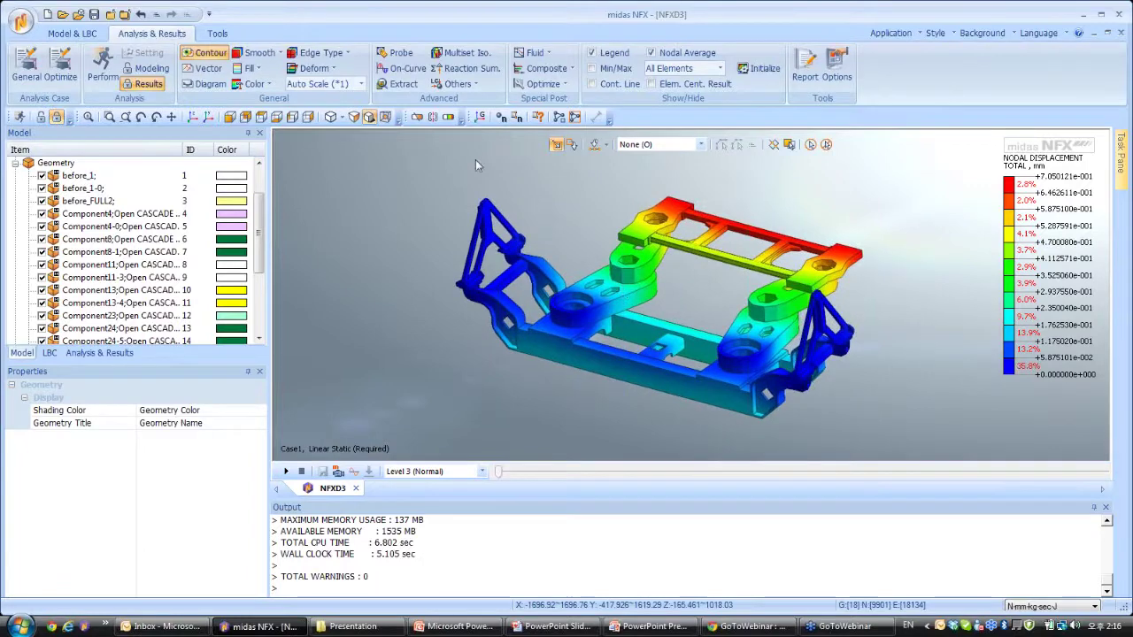
Step: Preview an X-direction clipping plane through the assembly's displacement contour and close the plane definition without adding it
{"action": "left_click", "coordinate": [417, 118]}
{"action": "middle_click_drag", "start_coordinate": [818, 416], "coordinate": [652, 295], "text": "ctrl"}
{"action": "left_click_drag", "start_coordinate": [652, 295], "coordinate": [792, 362]}
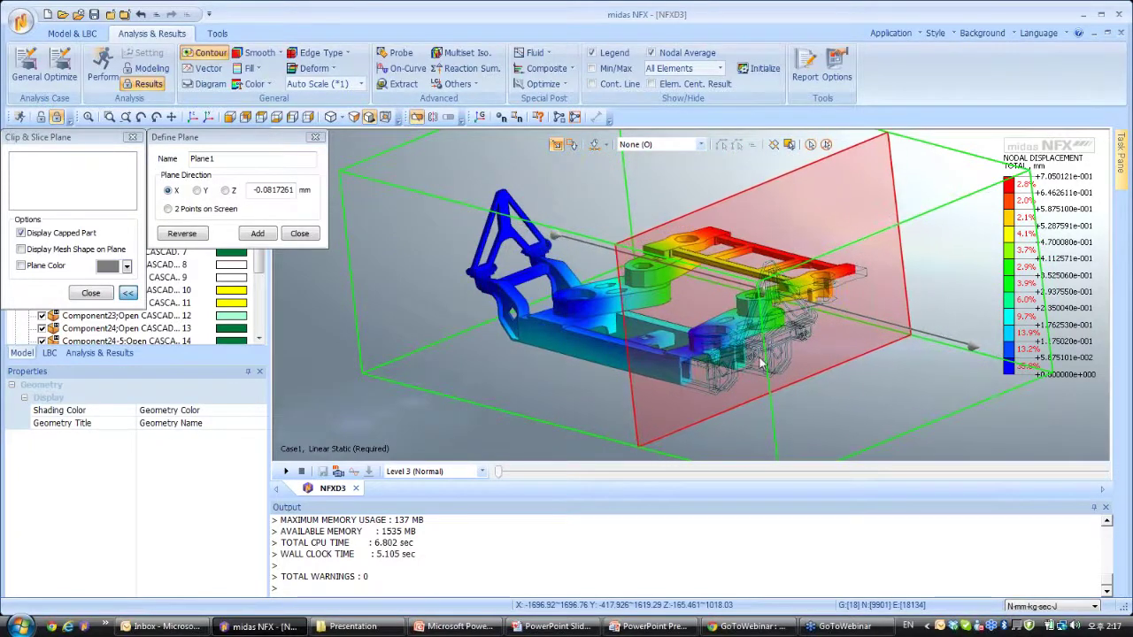
{"action": "left_click", "coordinate": [299, 233]}
{"action": "left_click", "coordinate": [90, 293]}
{"action": "middle_click_drag", "start_coordinate": [624, 303], "coordinate": [660, 160]}
{"action": "left_click", "coordinate": [560, 118]}
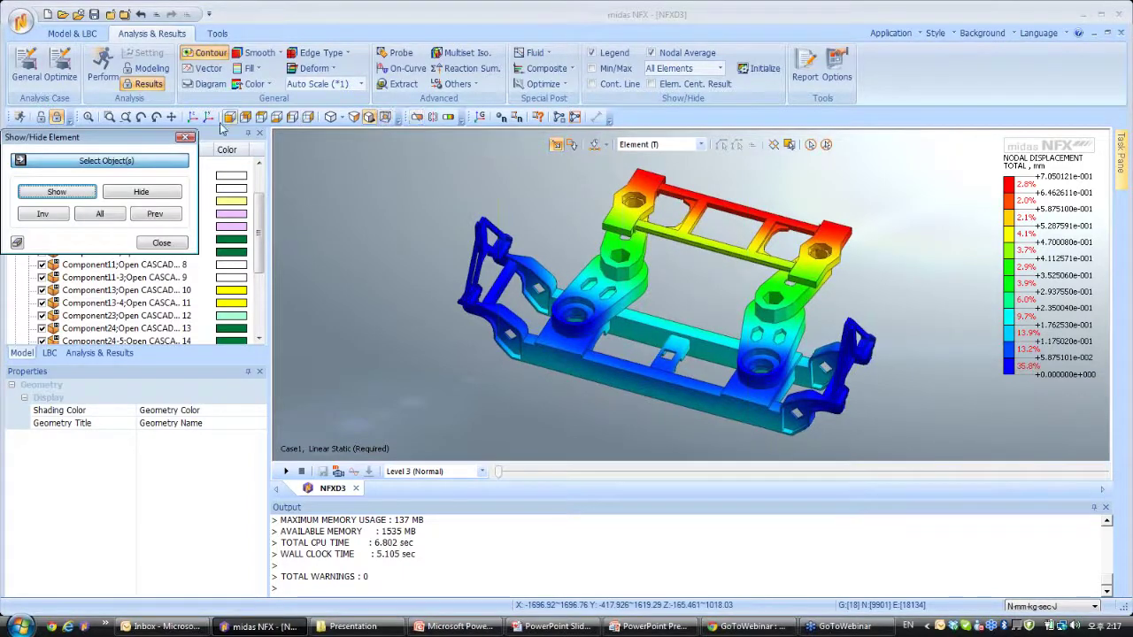
{"action": "left_click_drag", "start_coordinate": [81, 143], "coordinate": [309, 214]}
{"action": "left_click_drag", "start_coordinate": [925, 302], "coordinate": [757, 434]}
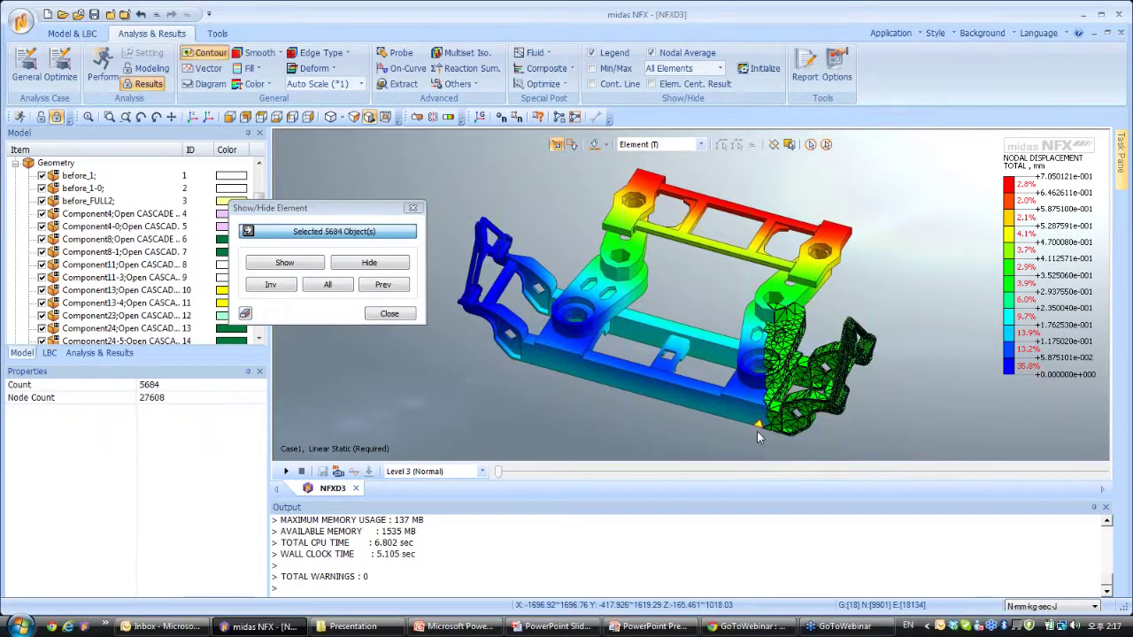
{"action": "left_click", "coordinate": [389, 315]}
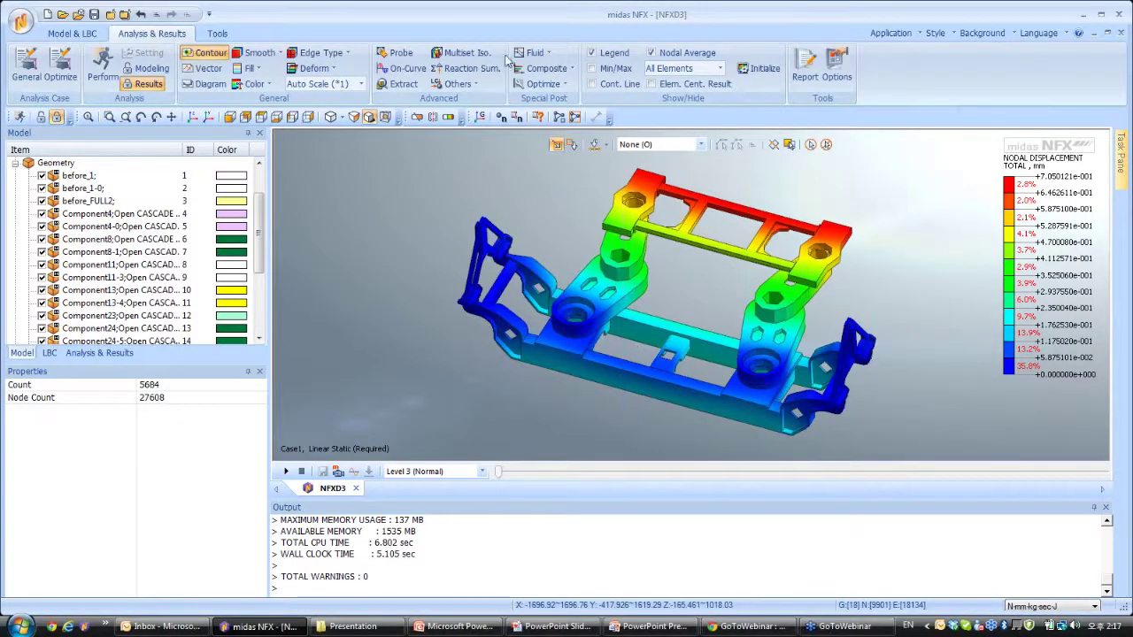
Step: Hide the mesh elements around the bracket end opposite Component11 and examine the displacement contour inside the cut-open assembly
{"action": "left_click", "coordinate": [558, 118]}
{"action": "left_click_drag", "start_coordinate": [914, 307], "coordinate": [765, 437]}
{"action": "left_click", "coordinate": [165, 197]}
{"action": "middle_click_drag", "start_coordinate": [819, 352], "coordinate": [717, 379]}
{"action": "scroll", "coordinate": [672, 327], "scroll_direction": "up", "scroll_amount": 6}
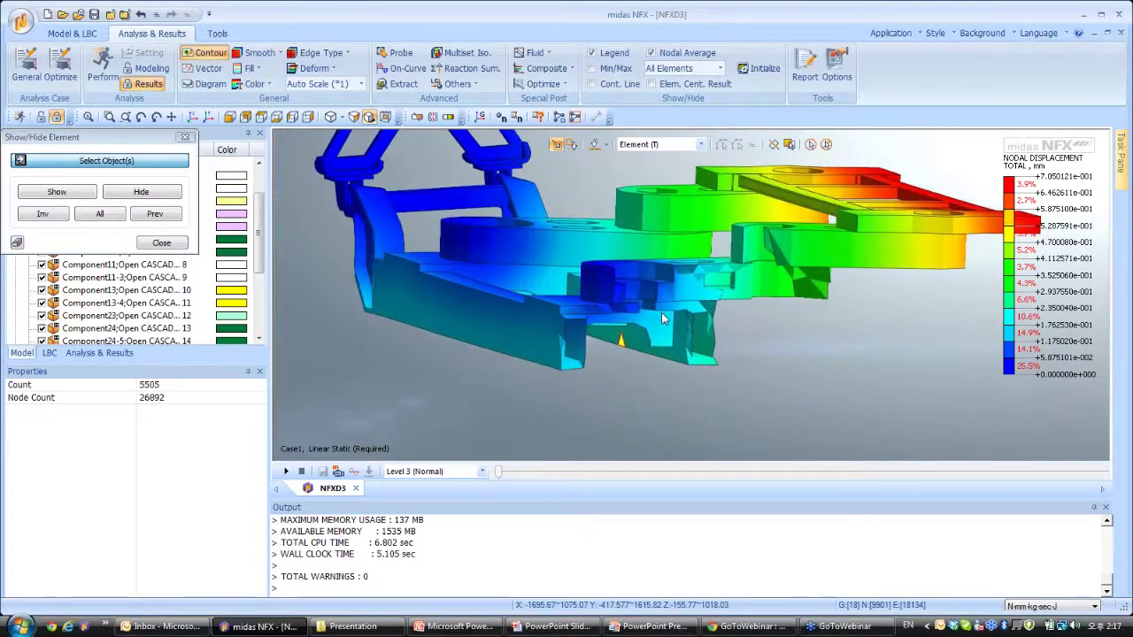
{"action": "middle_click_drag", "start_coordinate": [699, 265], "coordinate": [612, 382]}
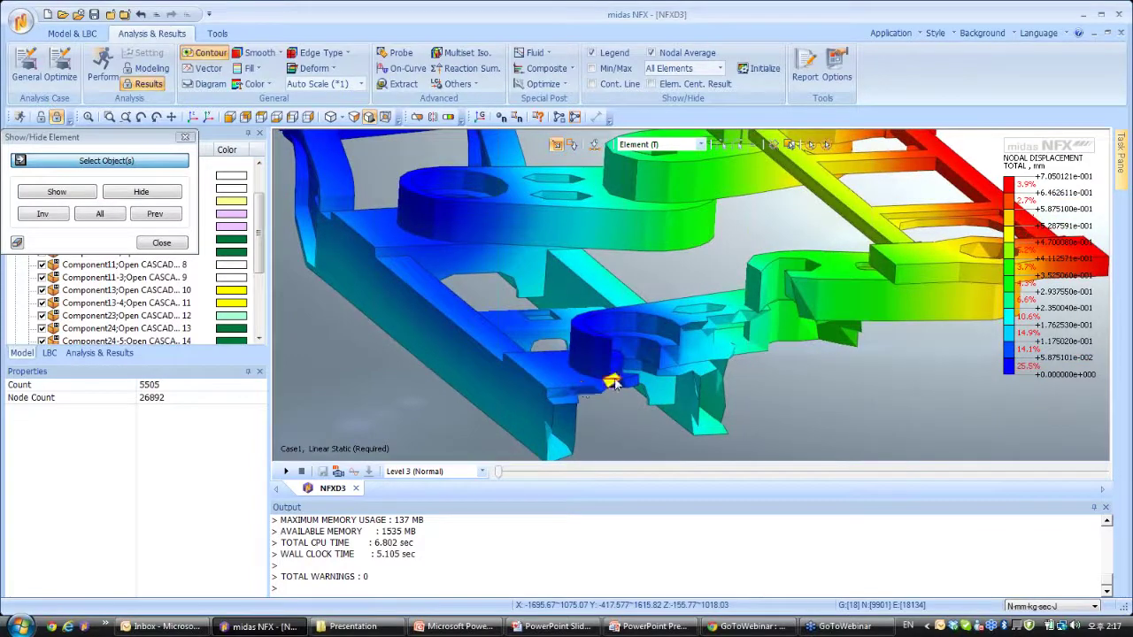
{"action": "scroll", "coordinate": [615, 344], "scroll_direction": "down", "scroll_amount": 4}
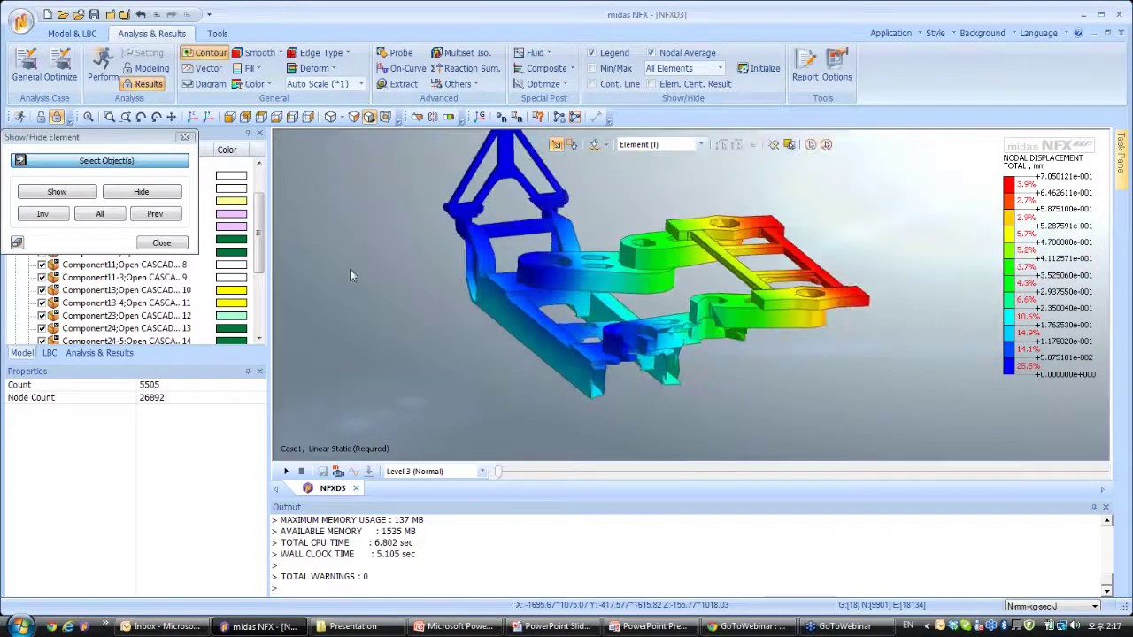
{"action": "left_click", "coordinate": [73, 196]}
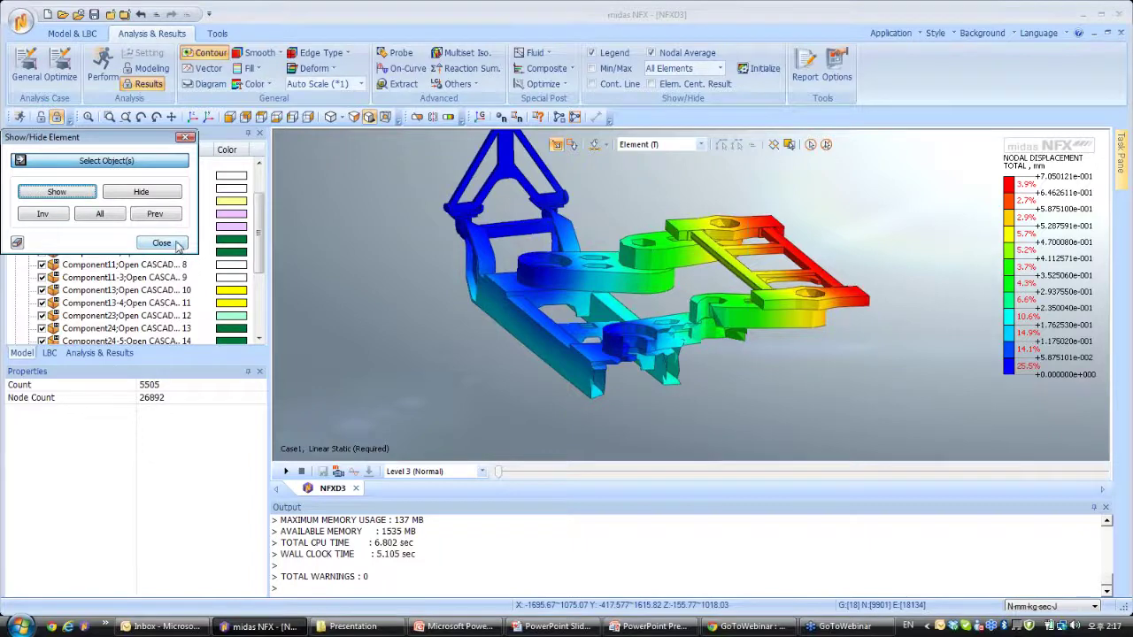
Step: Finish the element visibility change and display the complete assembly's displacement contour without the section cut
{"action": "left_click", "coordinate": [162, 243]}
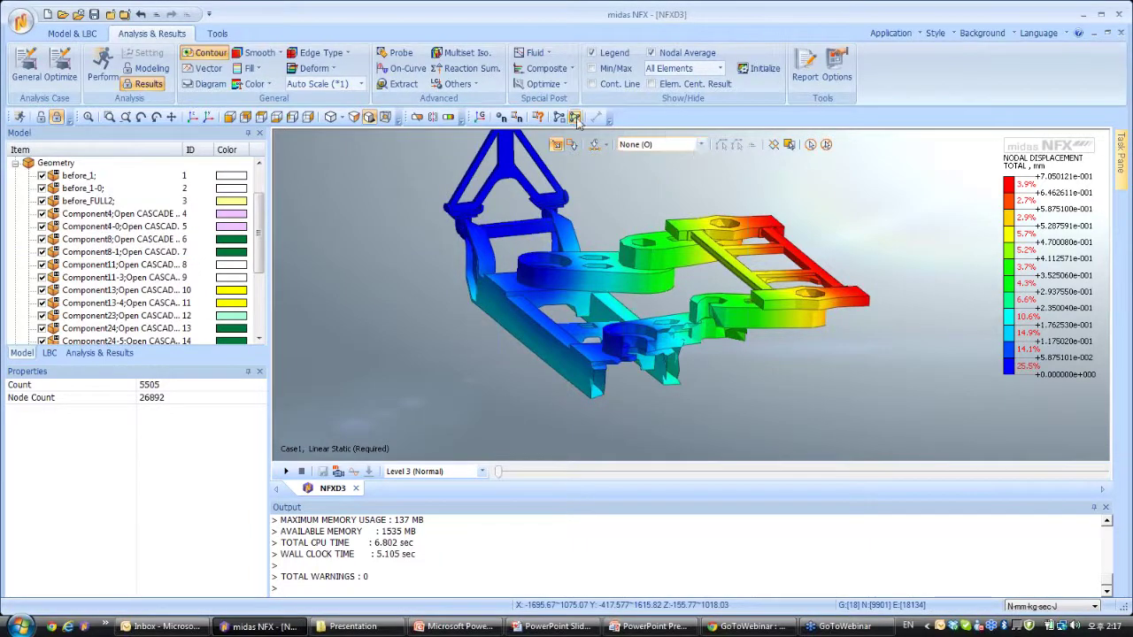
{"action": "middle_click_drag", "start_coordinate": [562, 248], "coordinate": [730, 234]}
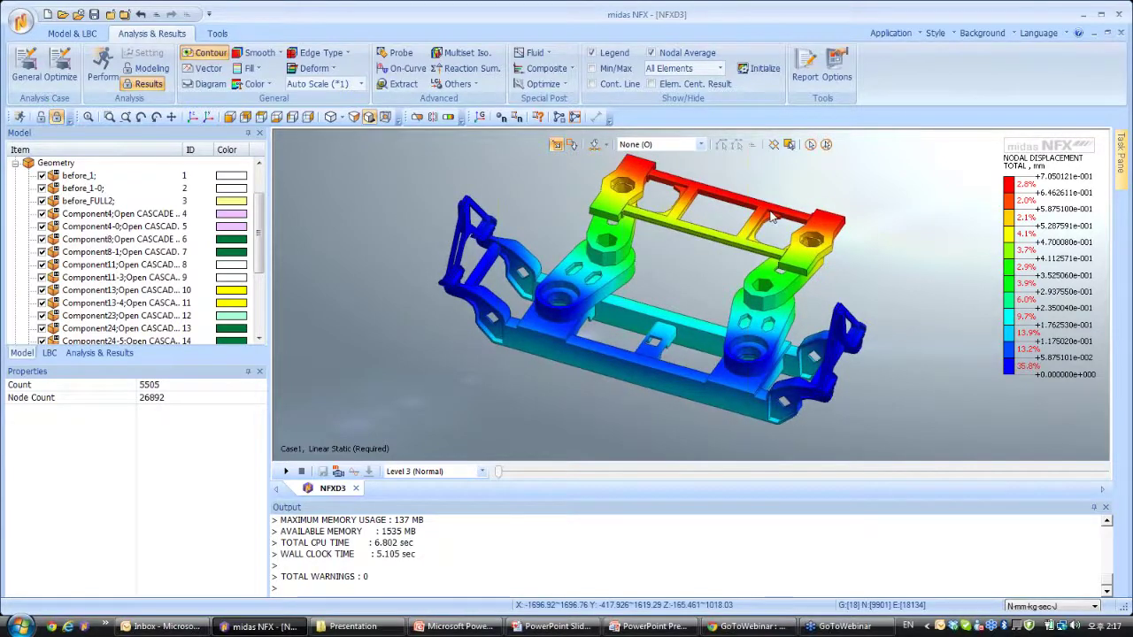
Step: Switch to the PowerPoint slide show and advance through the Large Material Database slide to the Part 2 Analysis functions contents slide
{"action": "key", "text": "alt+Tab"}
{"action": "key", "text": "Tab"}
{"action": "key", "text": "alt+Tab"}
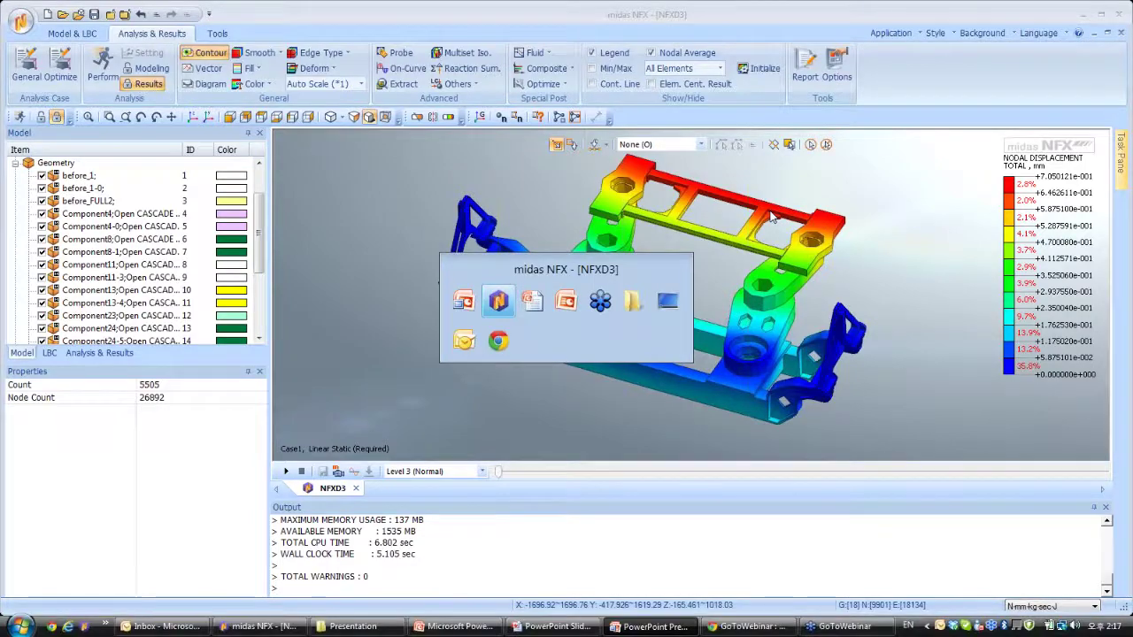
{"action": "key", "text": "Tab"}
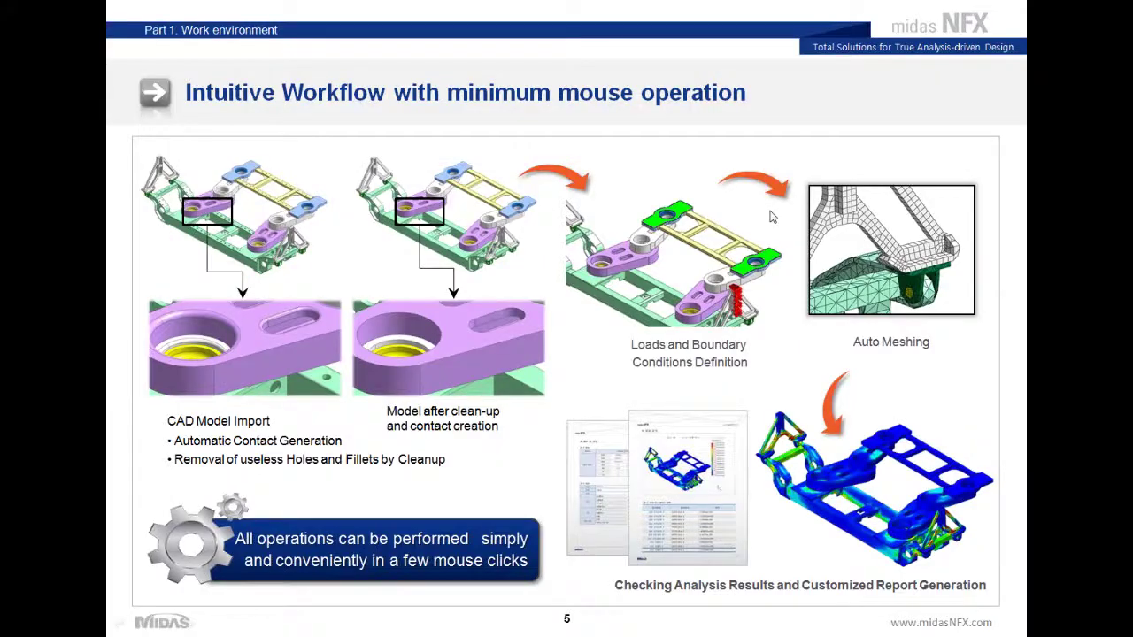
{"action": "left_click", "coordinate": [712, 188]}
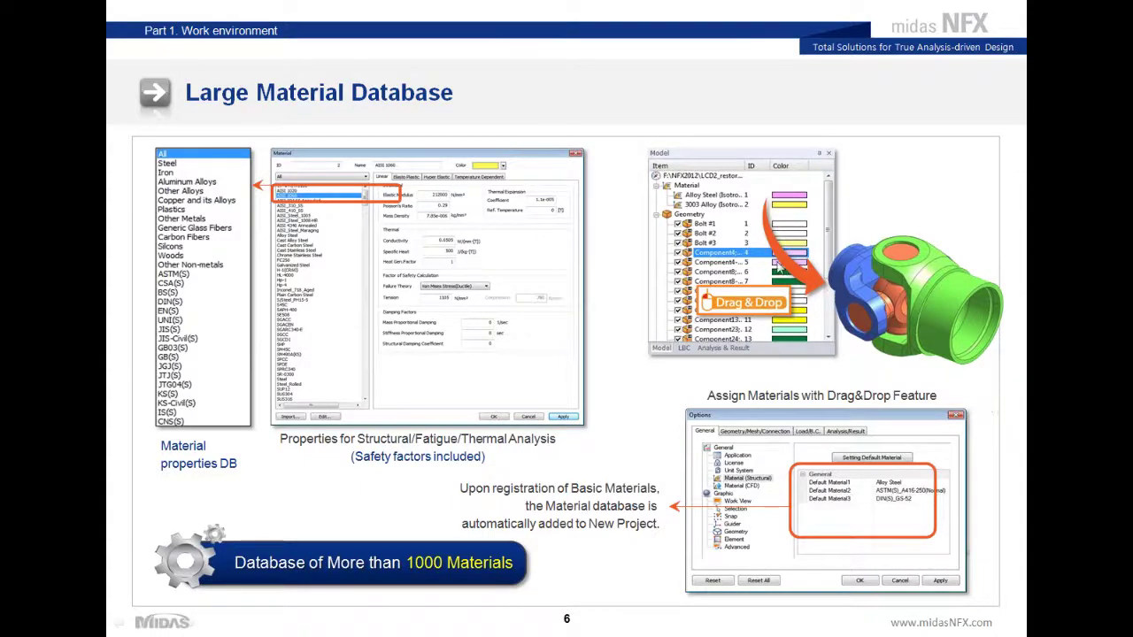
{"action": "left_click", "coordinate": [407, 355]}
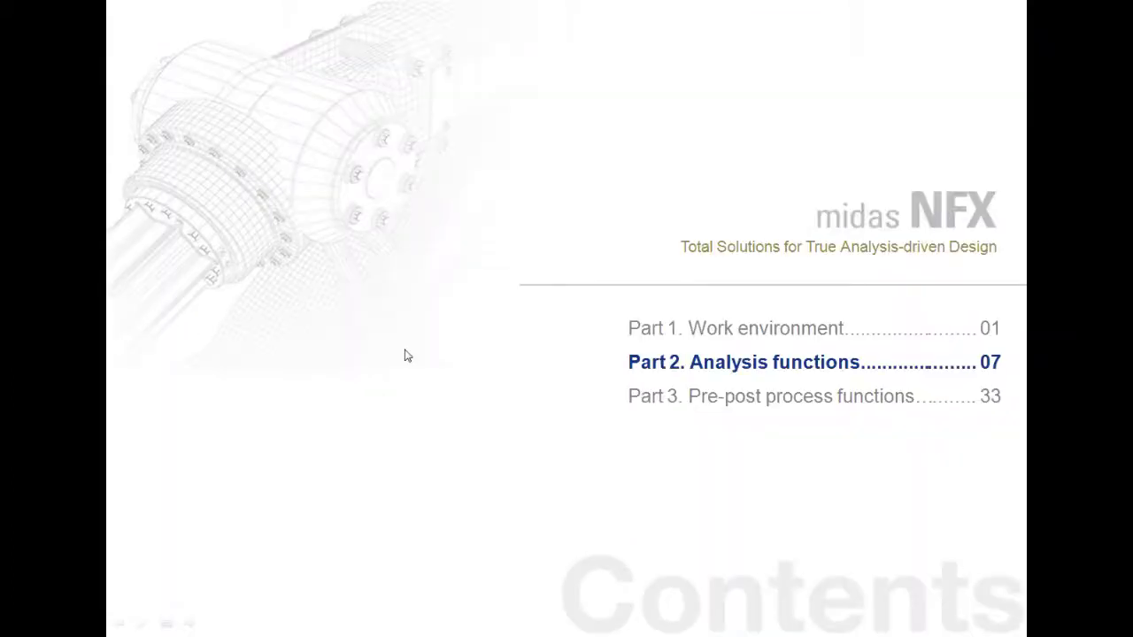